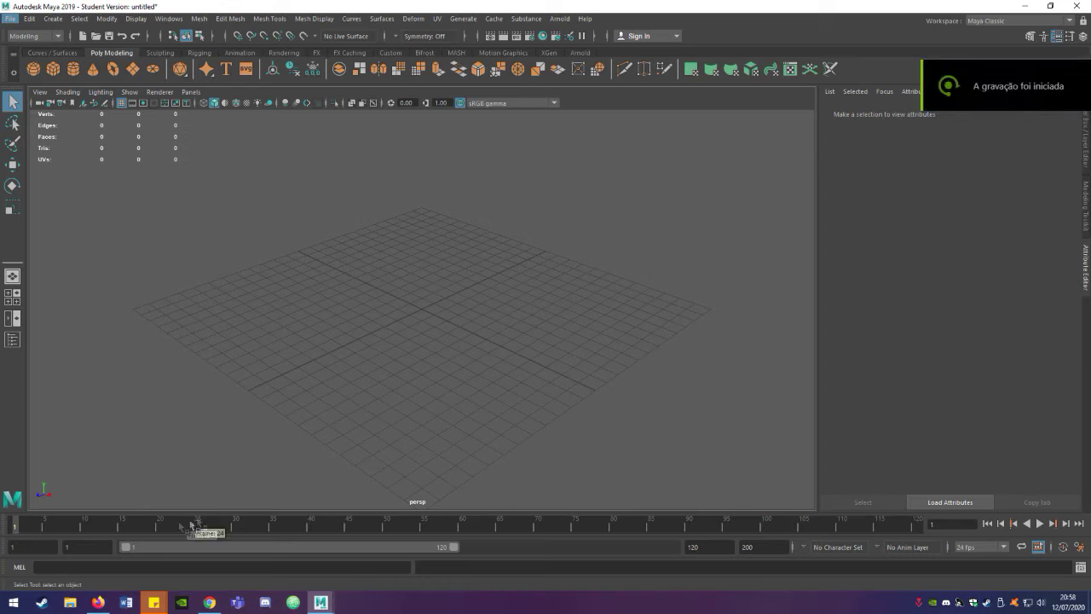
- Create a polygon cube (pCube1) and scale it into a long, flat rectangular slab
{"action": "key", "text": "alt+F4"}
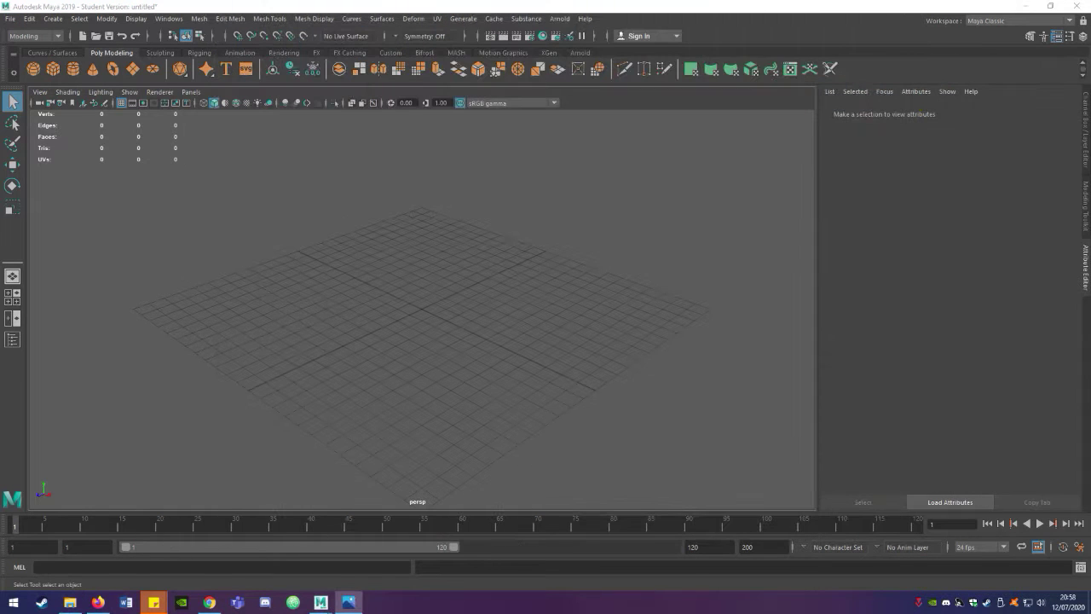
{"action": "left_click", "coordinate": [53, 68]}
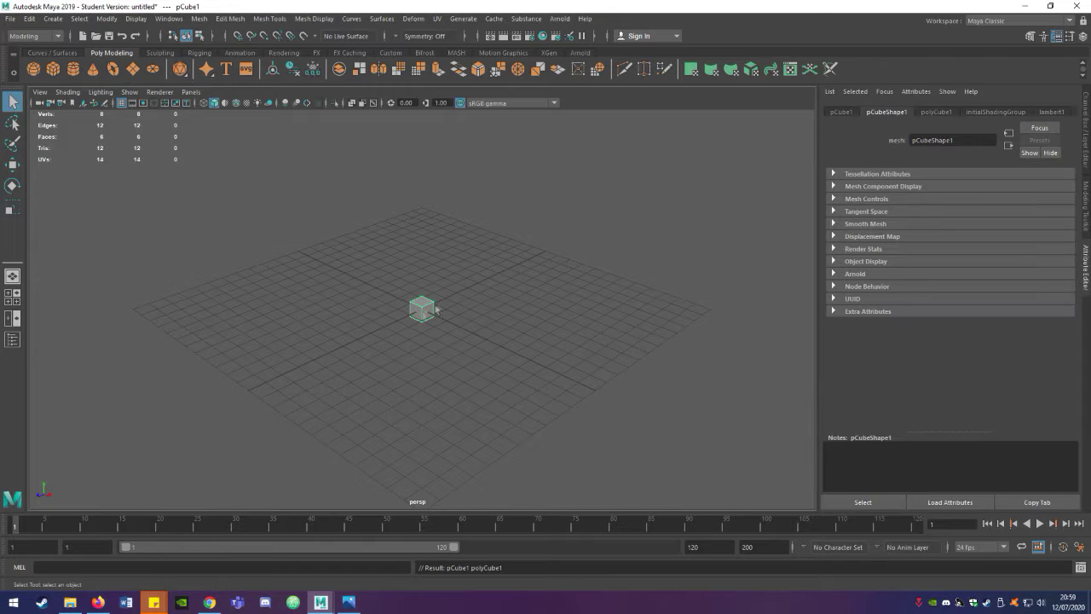
{"action": "key", "text": "r"}
{"action": "left_click_drag", "start_coordinate": [458, 334], "coordinate": [346, 350]}
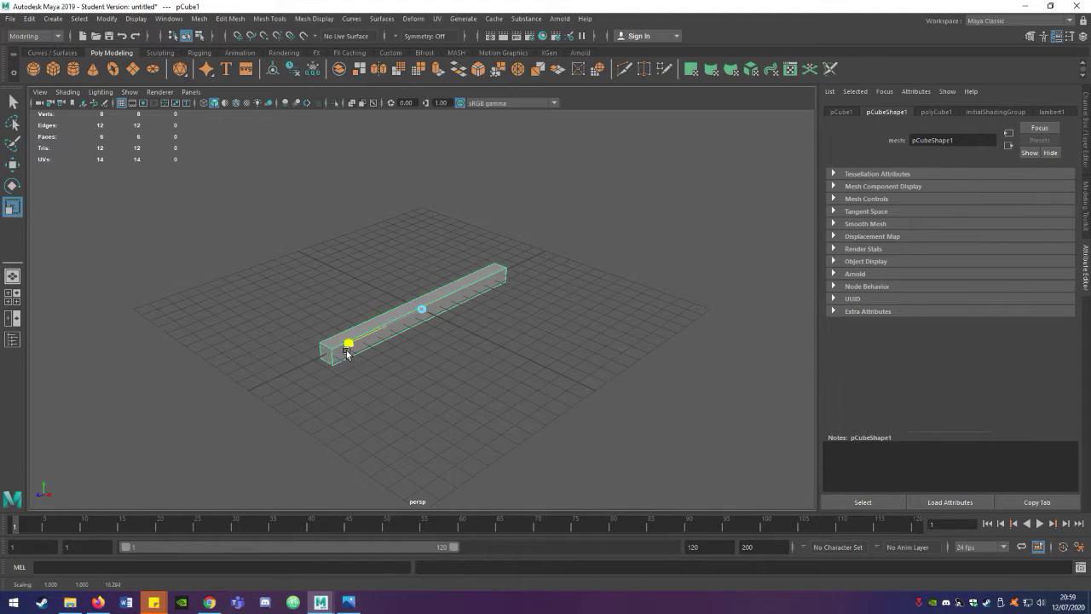
{"action": "left_click_drag", "start_coordinate": [458, 328], "coordinate": [759, 463]}
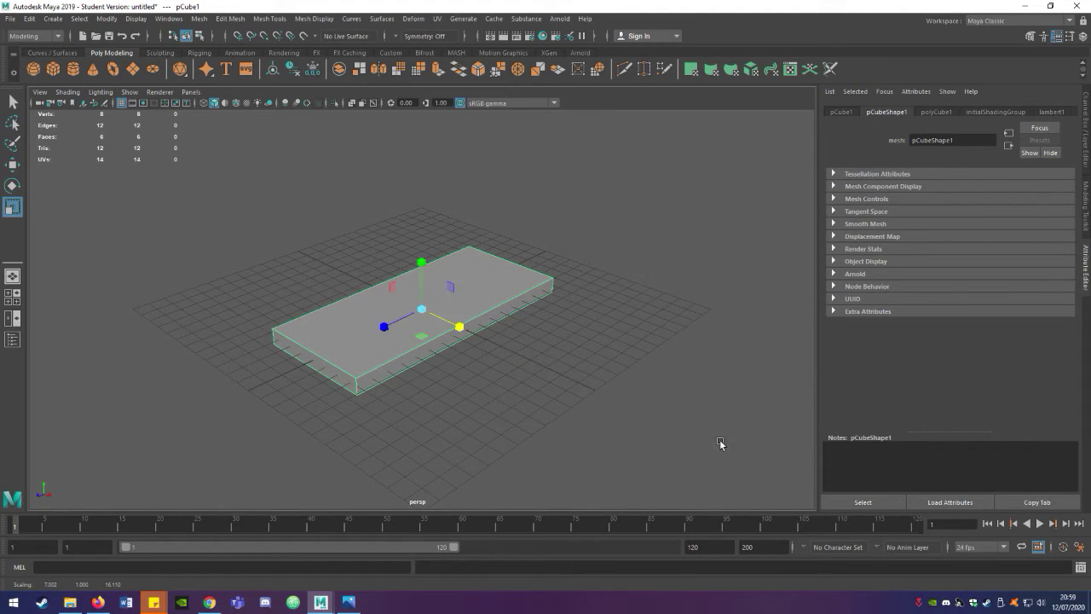
- Orbit around the slab and select its front face in face mode
{"action": "scroll", "coordinate": [394, 320], "scroll_direction": "up", "scroll_amount": 2}
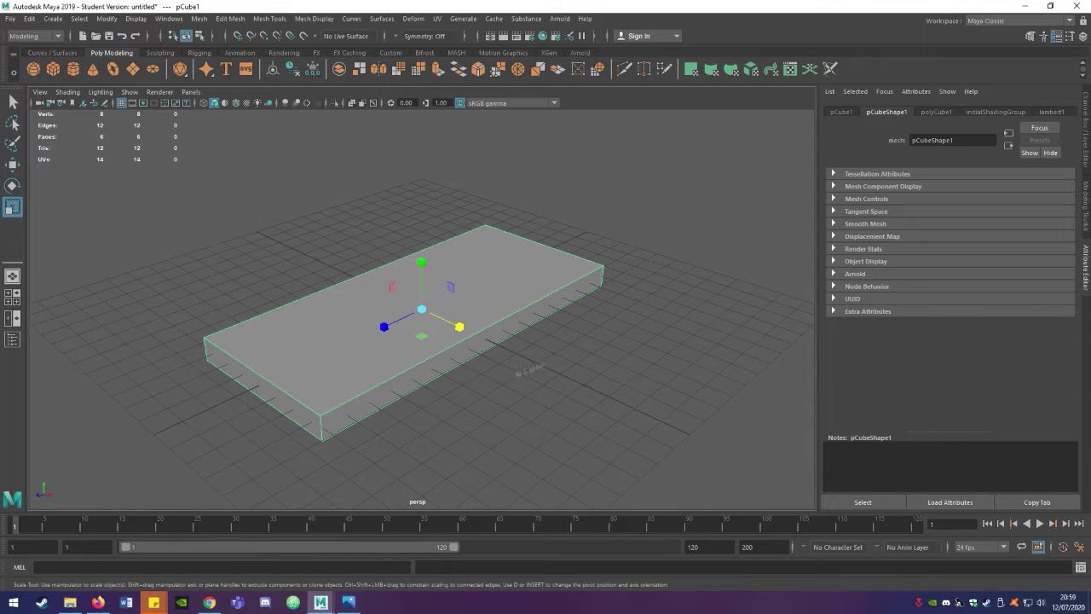
{"action": "left_click_drag", "start_coordinate": [246, 384], "coordinate": [219, 383], "text": "alt"}
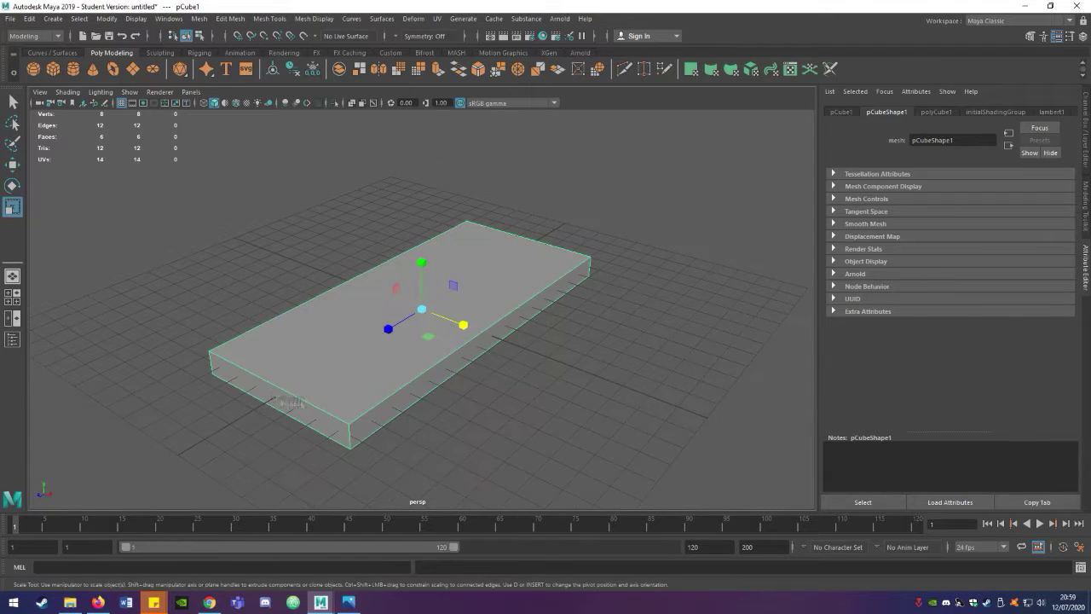
{"action": "key", "text": "F11"}
{"action": "left_click", "coordinate": [276, 394]}
- Extrude the slab's front face and the face at its front corner
{"action": "left_click", "coordinate": [478, 68]}
{"action": "left_click_drag", "start_coordinate": [247, 416], "coordinate": [230, 425]}
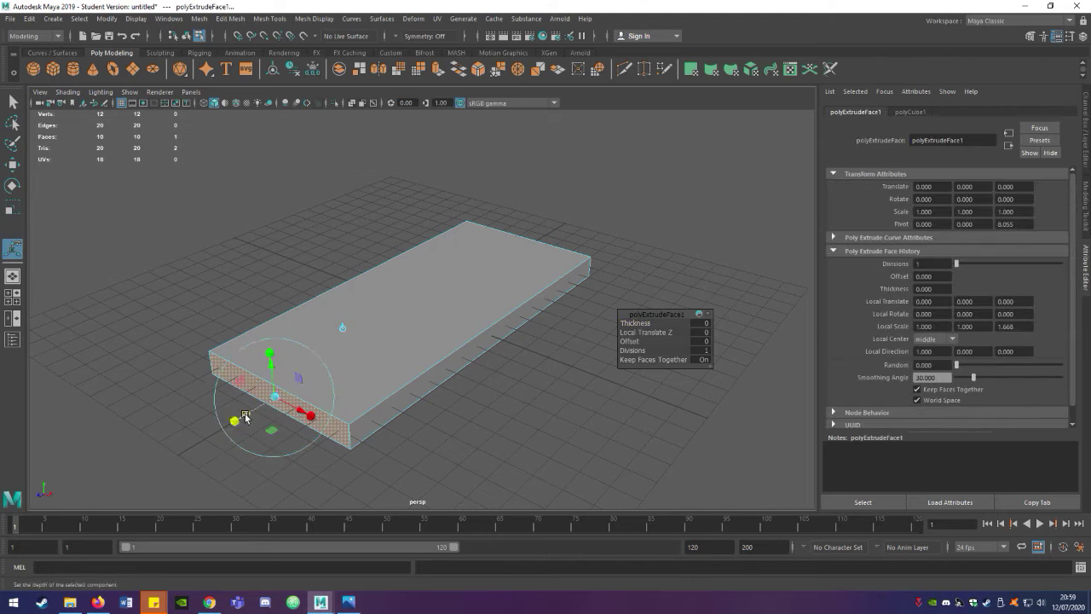
{"action": "left_click", "coordinate": [341, 438]}
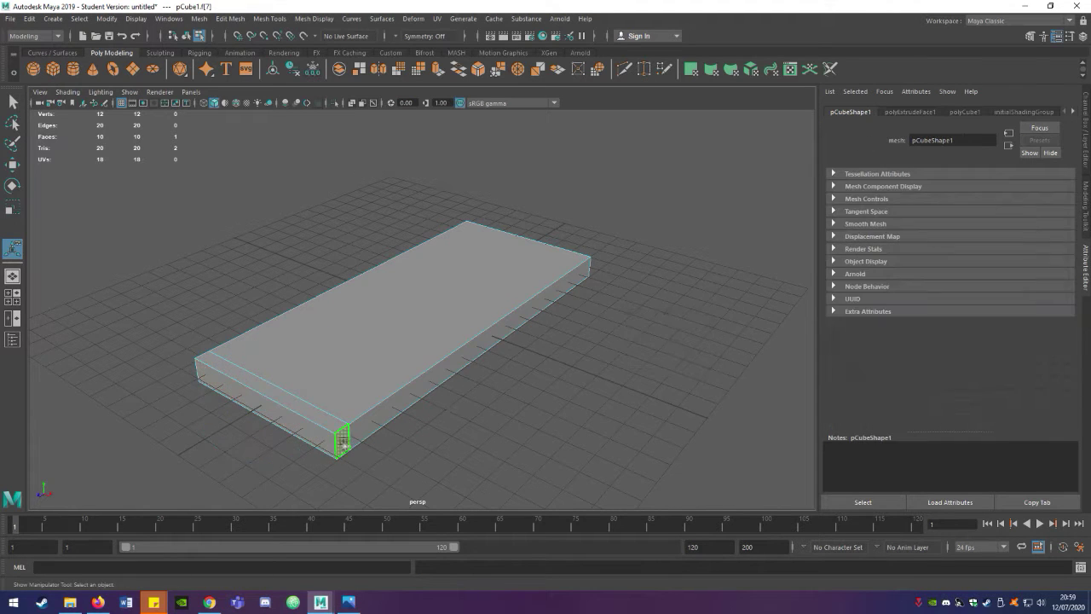
{"action": "key", "text": "r"}
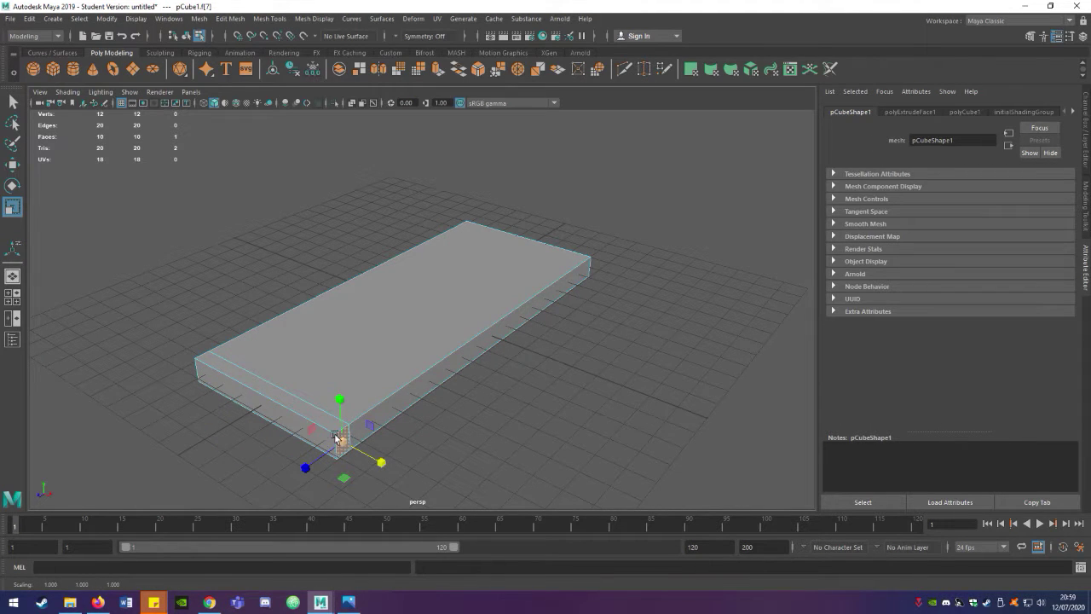
{"action": "mouse_move", "coordinate": [378, 463]}
{"action": "left_mouse_down", "text": "alt"}
{"action": "mouse_move", "coordinate": [406, 393]}
{"action": "mouse_move", "coordinate": [378, 319]}
{"action": "left_mouse_up", "text": "alt"}
{"action": "key", "text": "ctrl+z"}
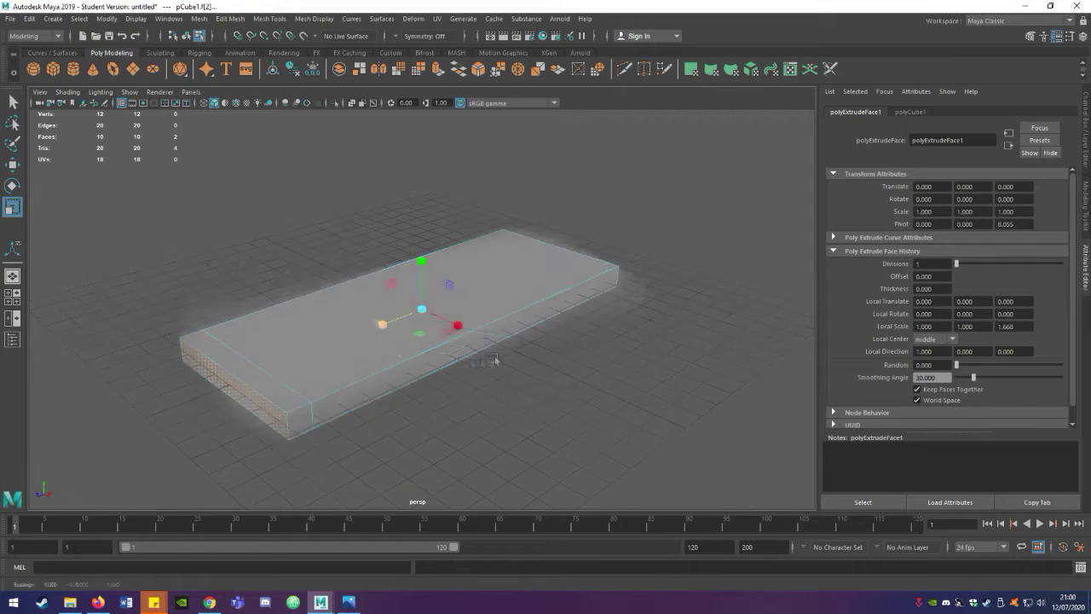
{"action": "mouse_move", "coordinate": [426, 357]}
{"action": "left_mouse_down", "text": "alt"}
{"action": "mouse_move", "coordinate": [546, 324]}
{"action": "mouse_move", "coordinate": [265, 246]}
{"action": "mouse_move", "coordinate": [468, 355]}
{"action": "left_mouse_up", "text": "alt"}
{"action": "key", "text": "ctrl+e"}
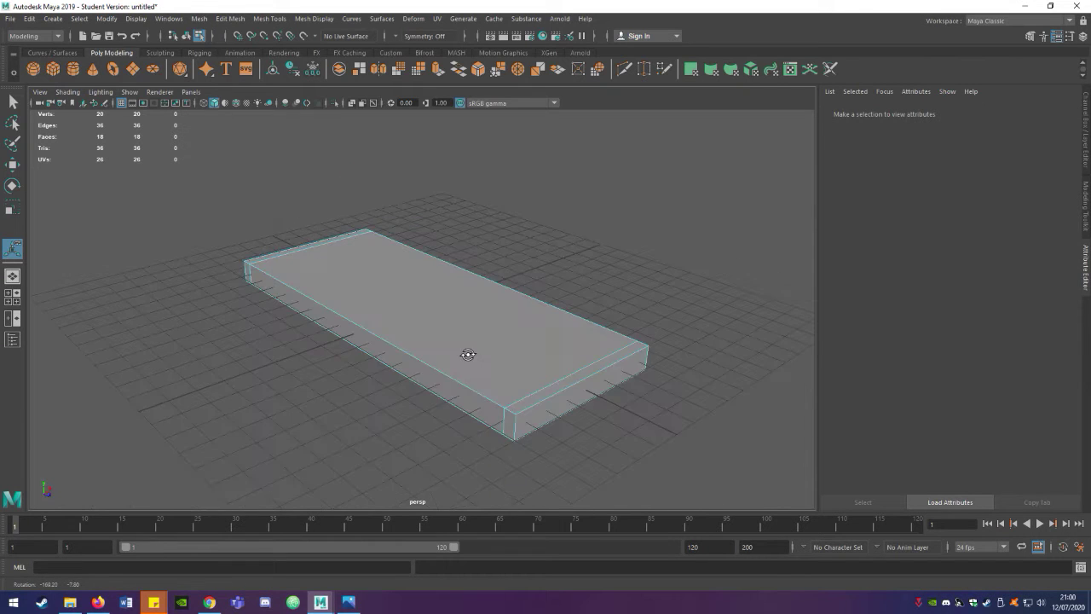
- Extrude the slab's side faces outward, redoing the offset once
{"action": "left_click", "coordinate": [440, 72]}
{"action": "left_click_drag", "start_coordinate": [333, 343], "coordinate": [314, 340]}
{"action": "key", "text": "ctrl+z"}
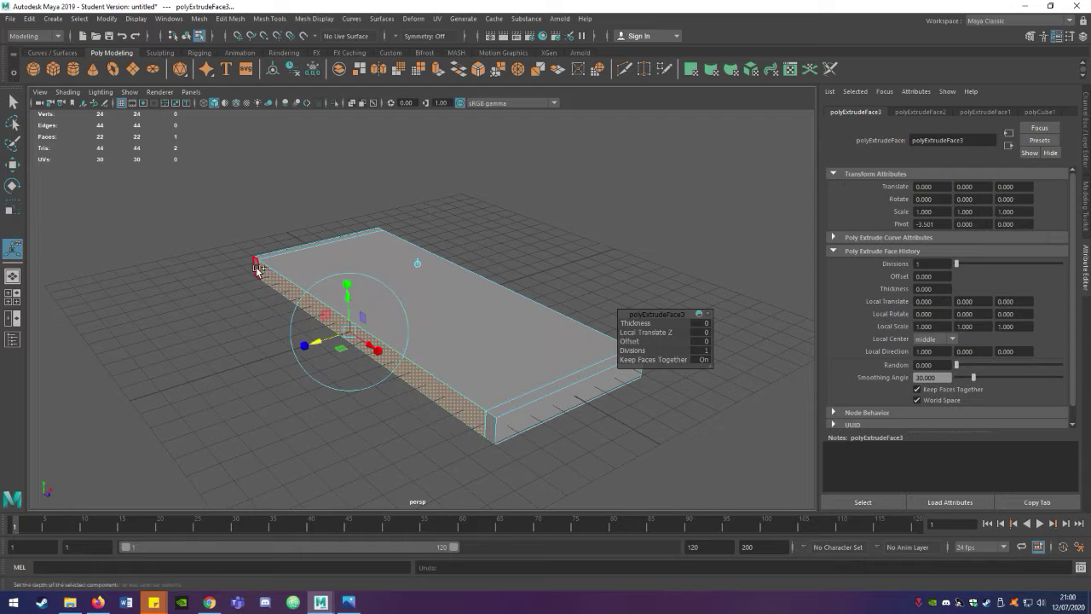
{"action": "left_click", "coordinate": [304, 300]}
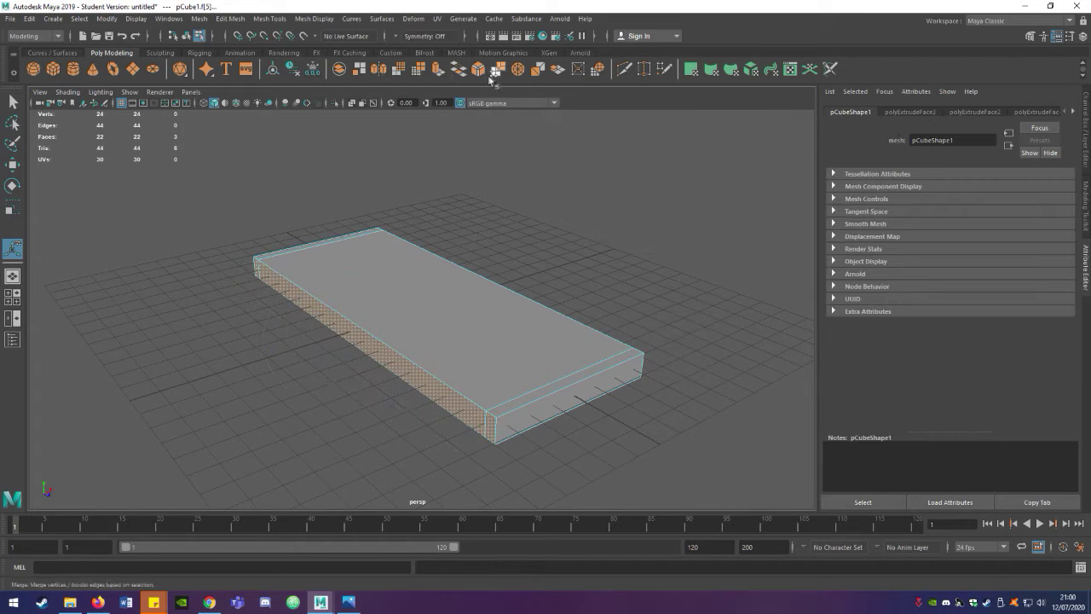
{"action": "left_click", "coordinate": [440, 69]}
{"action": "mouse_move", "coordinate": [313, 343]}
{"action": "left_mouse_down"}
{"action": "mouse_move", "coordinate": [292, 346]}
{"action": "mouse_move", "coordinate": [305, 305]}
{"action": "left_mouse_up"}
{"action": "left_click", "coordinate": [261, 268]}
{"action": "left_click_drag", "start_coordinate": [261, 267], "coordinate": [253, 384], "text": "alt"}
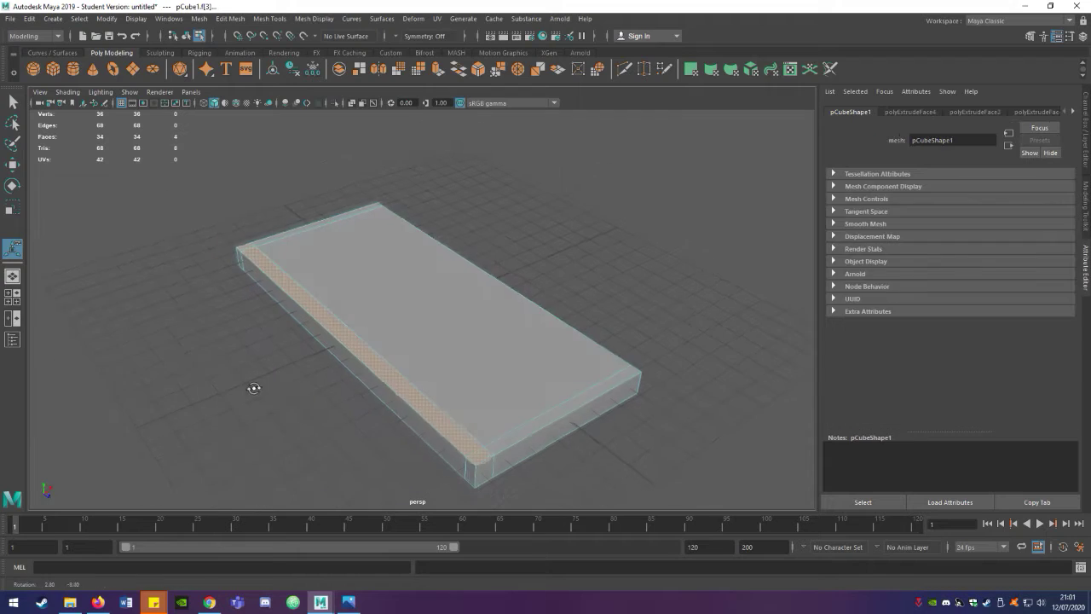
{"action": "key", "text": "ctrl+e"}
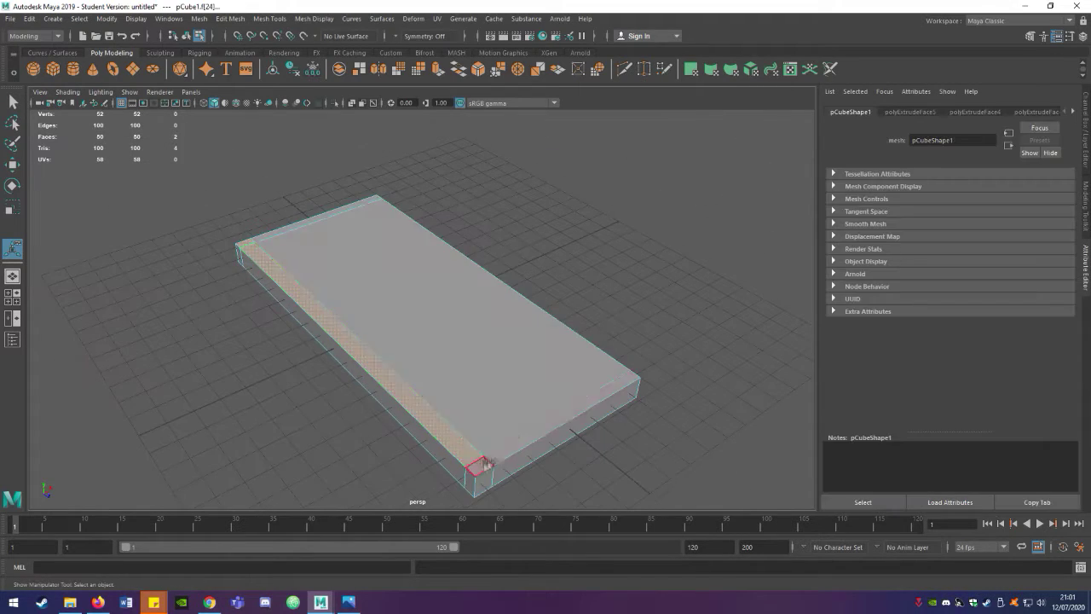
- Extrude the top edge face upward 8.815 units into a tall backrest wall
{"action": "key", "text": "ctrl+e"}
{"action": "left_click_drag", "start_coordinate": [338, 295], "coordinate": [337, 213]}
{"action": "mouse_move", "coordinate": [358, 281]}
{"action": "left_mouse_down", "text": "alt"}
{"action": "mouse_move", "coordinate": [376, 303]}
{"action": "mouse_move", "coordinate": [325, 309]}
{"action": "left_mouse_up", "text": "alt"}
{"action": "mouse_move", "coordinate": [303, 267]}
{"action": "left_mouse_down", "text": "alt"}
{"action": "mouse_move", "coordinate": [285, 307]}
{"action": "mouse_move", "coordinate": [324, 345]}
{"action": "mouse_move", "coordinate": [285, 380]}
{"action": "mouse_move", "coordinate": [281, 358]}
{"action": "left_mouse_up", "text": "alt"}
- Scale the whole pCube1 mesh wider to broaden the seat and backrest
{"action": "left_click", "coordinate": [462, 440]}
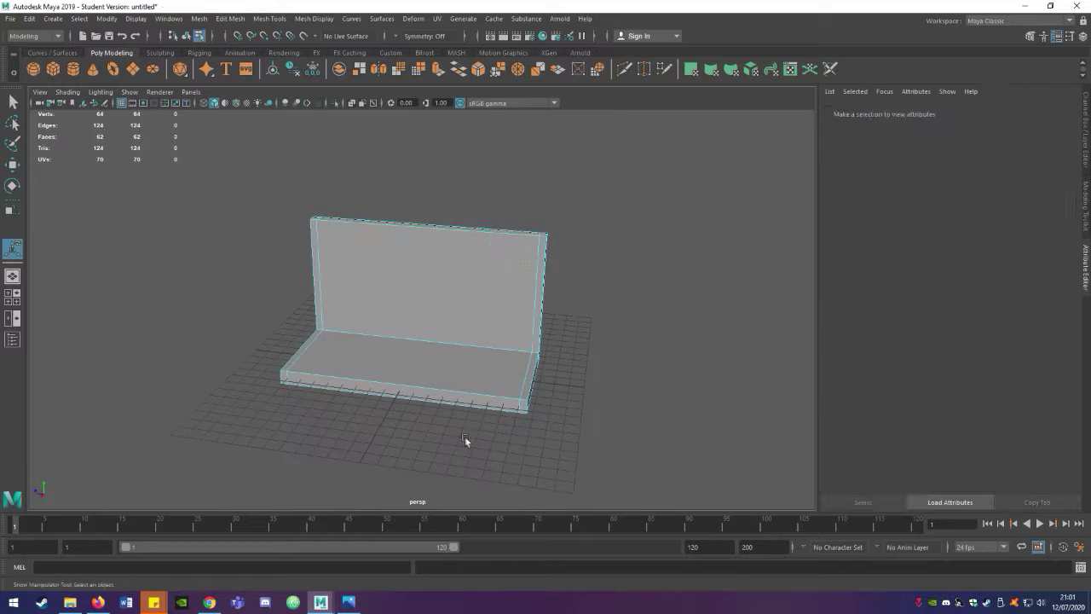
{"action": "left_click", "coordinate": [551, 383]}
{"action": "key", "text": "r"}
{"action": "left_click_drag", "start_coordinate": [363, 365], "coordinate": [324, 357]}
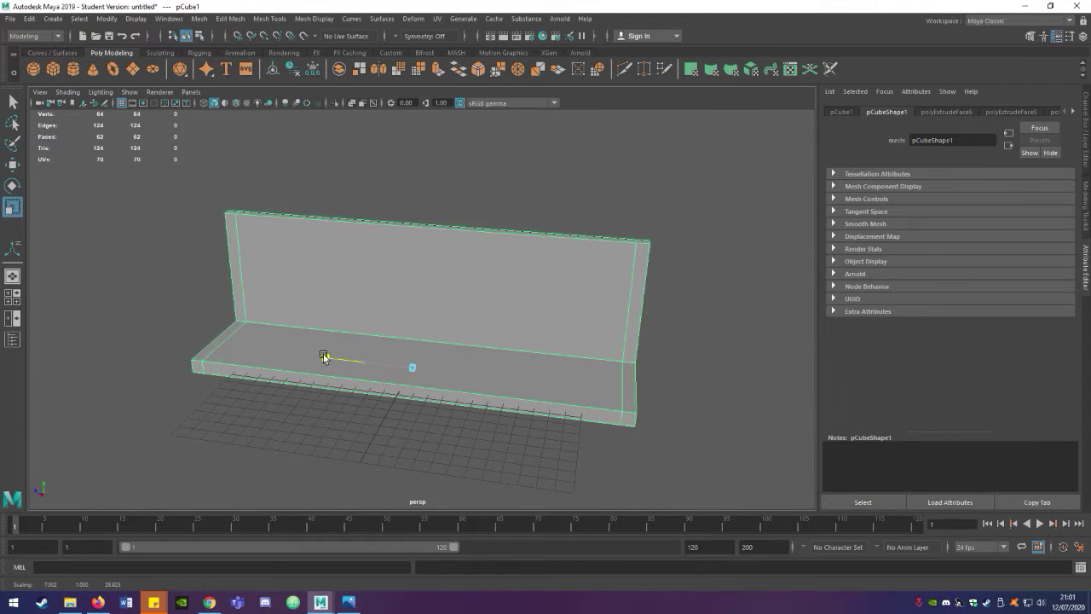
{"action": "mouse_move", "coordinate": [626, 359]}
{"action": "left_mouse_down", "text": "alt"}
{"action": "mouse_move", "coordinate": [543, 394]}
{"action": "mouse_move", "coordinate": [282, 292]}
{"action": "left_mouse_up", "text": "alt"}
- Select the wall's end and bottom faces and extrude them twice as trim
{"action": "key", "text": "F11"}
{"action": "left_click", "coordinate": [267, 292]}
{"action": "left_click", "coordinate": [578, 323], "text": "shift"}
{"action": "left_click", "coordinate": [270, 344], "text": "shift"}
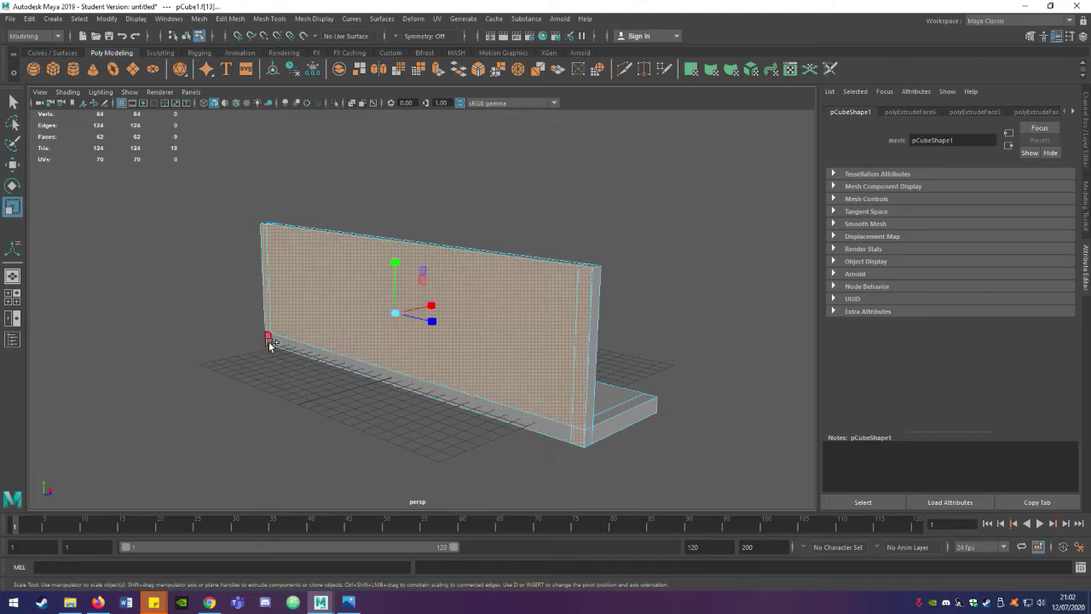
{"action": "left_click", "coordinate": [528, 419], "text": "shift"}
{"action": "key", "text": "ctrl+e"}
{"action": "left_click_drag", "start_coordinate": [511, 409], "coordinate": [341, 382], "text": "alt"}
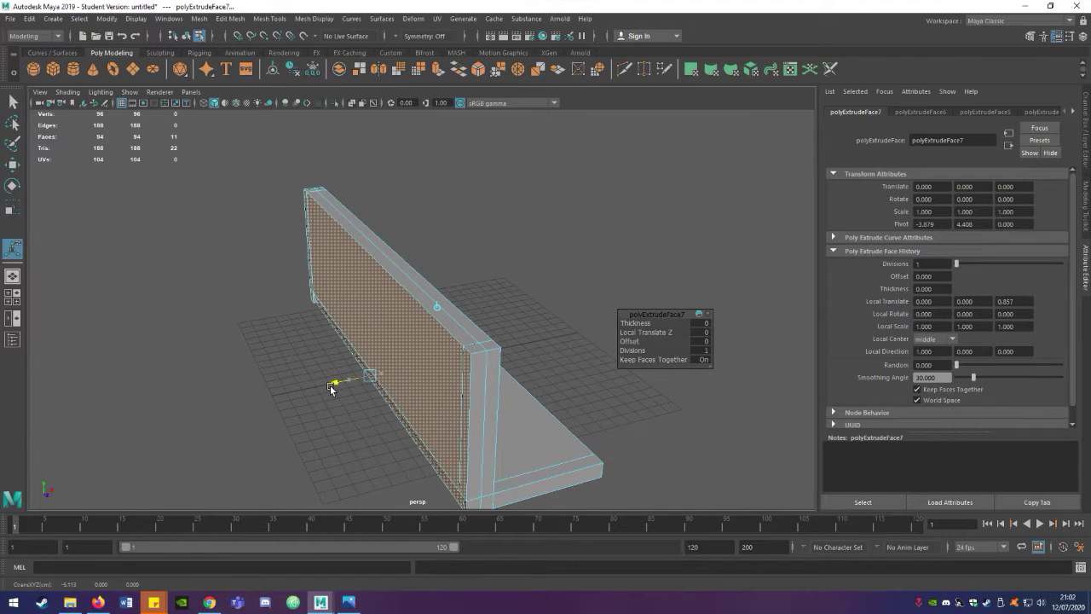
{"action": "mouse_move", "coordinate": [362, 419]}
{"action": "left_mouse_down", "text": "alt"}
{"action": "mouse_move", "coordinate": [254, 431]}
{"action": "mouse_move", "coordinate": [341, 406]}
{"action": "mouse_move", "coordinate": [314, 433]}
{"action": "mouse_move", "coordinate": [375, 388]}
{"action": "mouse_move", "coordinate": [364, 375]}
{"action": "mouse_move", "coordinate": [628, 341]}
{"action": "mouse_move", "coordinate": [363, 386]}
{"action": "left_mouse_up", "text": "alt"}
{"action": "key", "text": "ctrl+e"}
- Extrude a backrest face once more to thicken it by 3.850 units
{"action": "left_click", "coordinate": [629, 340]}
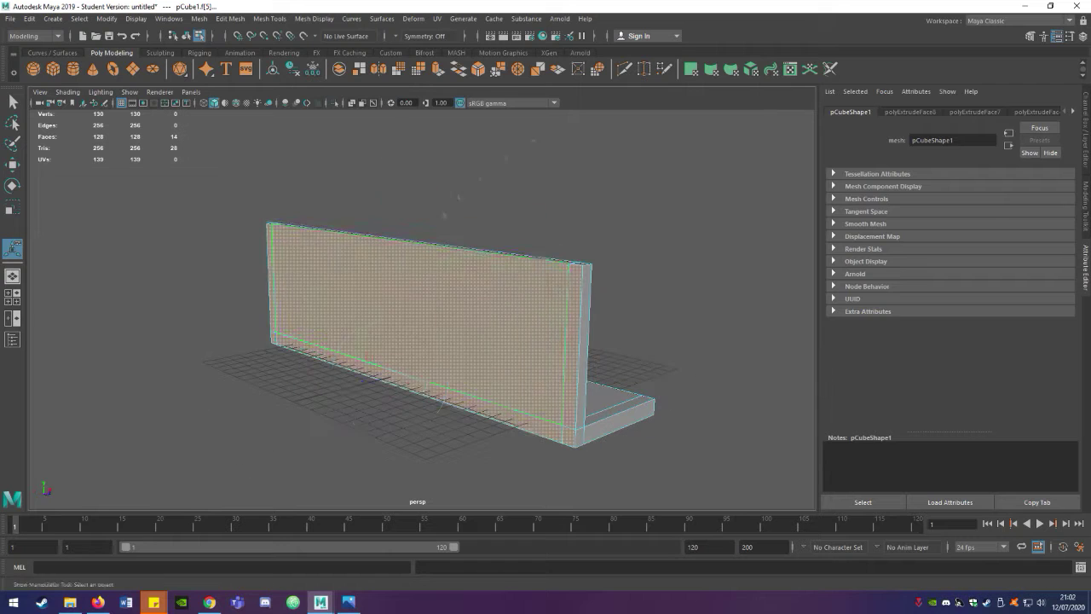
{"action": "key", "text": "ctrl+e"}
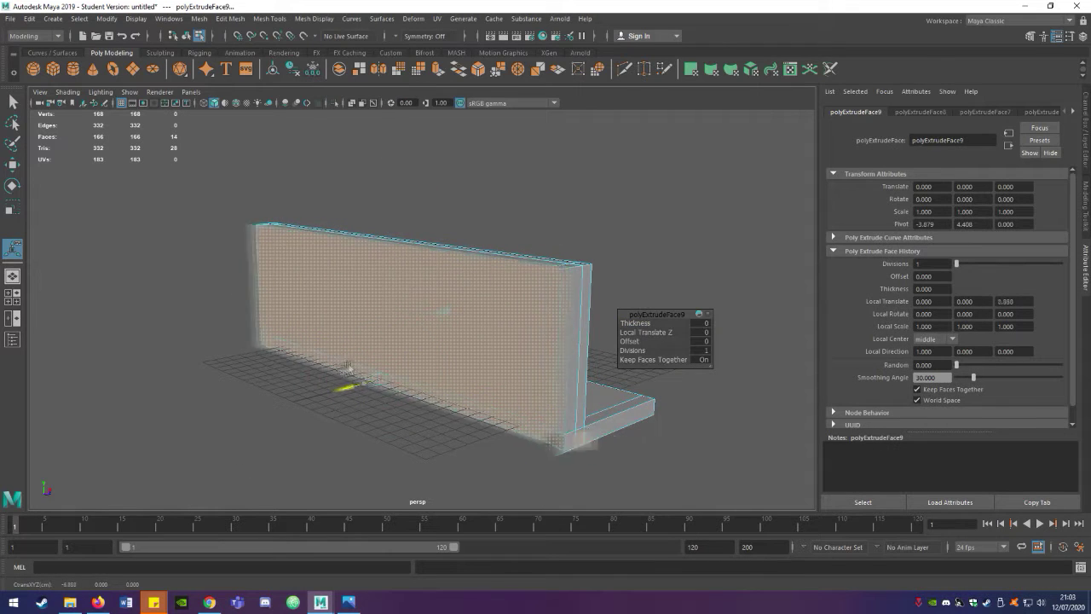
{"action": "left_click", "coordinate": [352, 379]}
{"action": "mouse_move", "coordinate": [353, 379]}
{"action": "left_mouse_down", "text": "alt"}
{"action": "mouse_move", "coordinate": [328, 415]}
{"action": "mouse_move", "coordinate": [567, 370]}
{"action": "mouse_move", "coordinate": [348, 426]}
{"action": "left_mouse_up", "text": "alt"}
{"action": "left_click", "coordinate": [349, 392]}
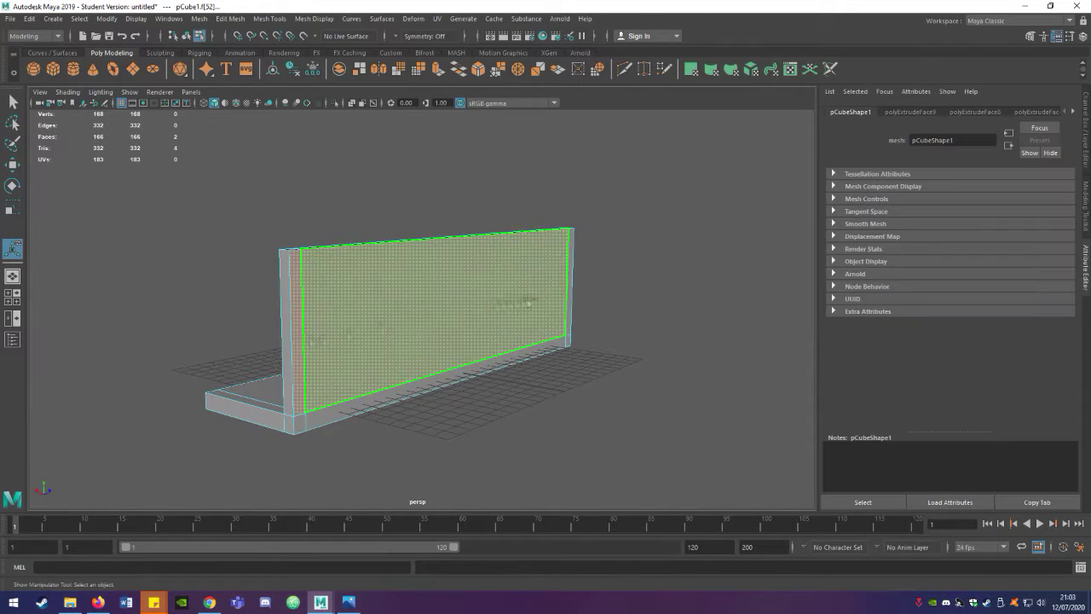
{"action": "key", "text": "w"}
{"action": "left_click_drag", "start_coordinate": [378, 414], "coordinate": [494, 383], "text": "alt"}
{"action": "key", "text": "w"}
{"action": "mouse_move", "coordinate": [426, 304]}
{"action": "left_mouse_down", "text": "alt"}
{"action": "mouse_move", "coordinate": [494, 397]}
{"action": "mouse_move", "coordinate": [437, 308]}
{"action": "mouse_move", "coordinate": [357, 394]}
{"action": "mouse_move", "coordinate": [538, 413]}
{"action": "mouse_move", "coordinate": [322, 452]}
{"action": "mouse_move", "coordinate": [341, 450]}
{"action": "mouse_move", "coordinate": [383, 384]}
{"action": "left_mouse_up", "text": "alt"}
{"action": "left_click", "coordinate": [230, 18]}
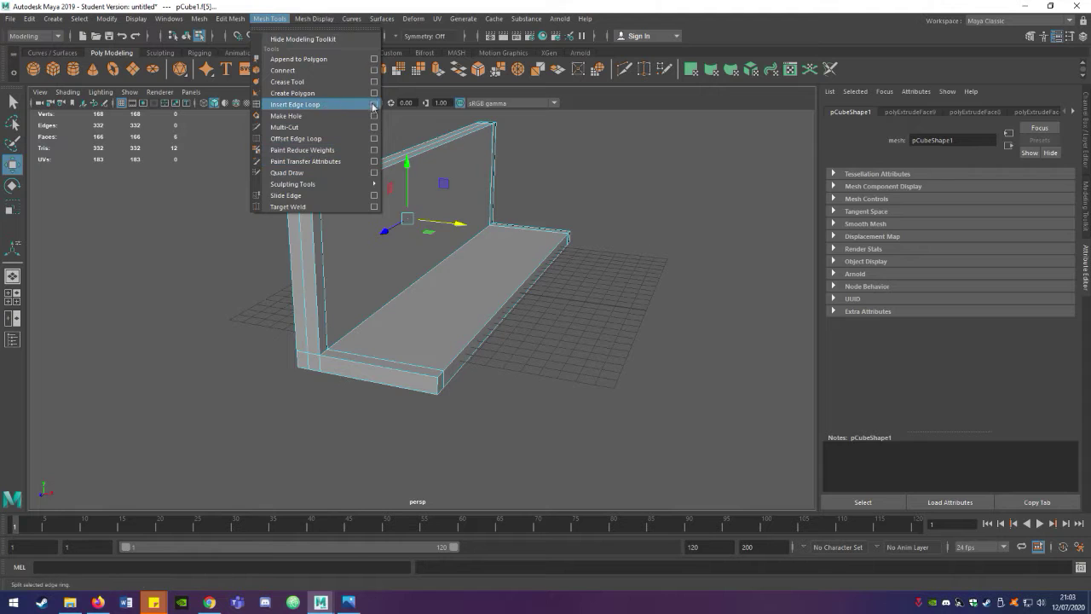
- Insert edge loops across the seat and backrest, bringing the mesh to 240 vertices
{"action": "left_click", "coordinate": [289, 111]}
{"action": "left_click_drag", "start_coordinate": [394, 362], "coordinate": [439, 337]}
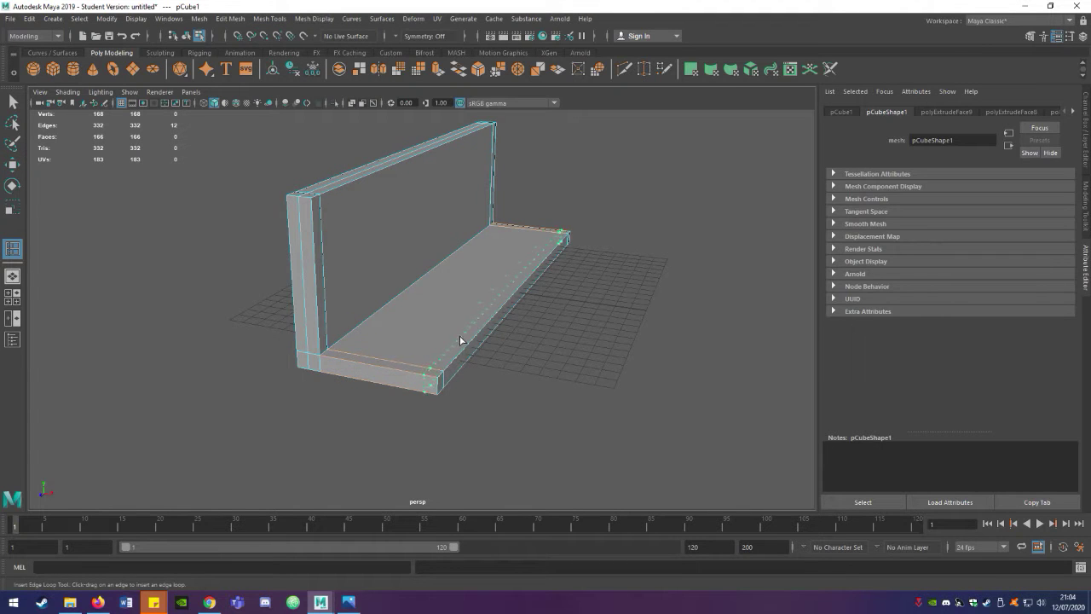
{"action": "left_click_drag", "start_coordinate": [511, 405], "coordinate": [250, 225], "text": "alt"}
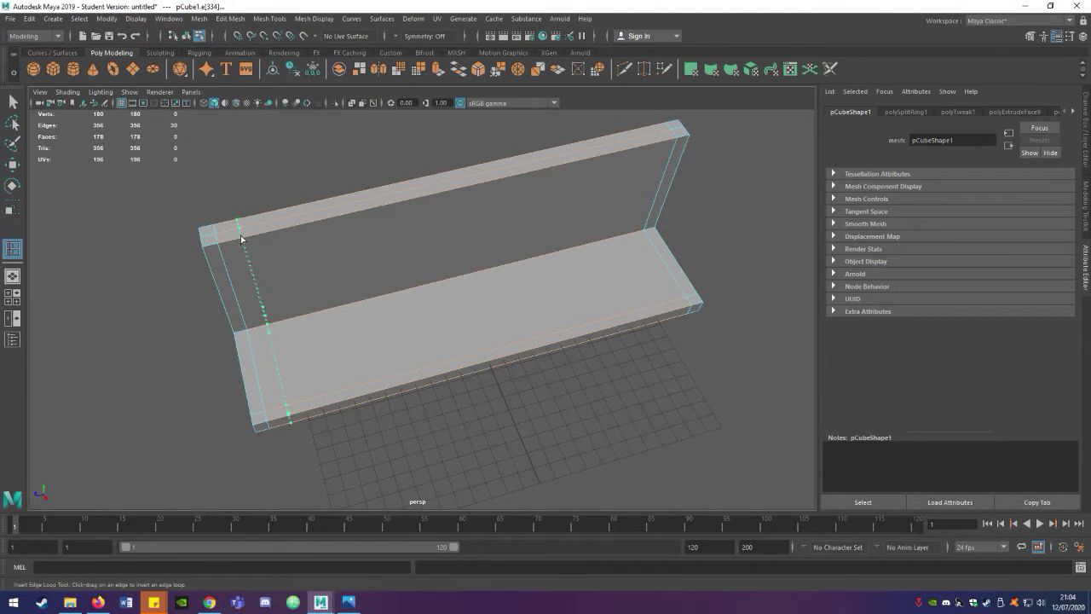
{"action": "mouse_move", "coordinate": [512, 174]}
{"action": "left_mouse_down", "text": "alt"}
{"action": "mouse_move", "coordinate": [714, 207]}
{"action": "mouse_move", "coordinate": [344, 407]}
{"action": "mouse_move", "coordinate": [310, 397]}
{"action": "mouse_move", "coordinate": [375, 366]}
{"action": "mouse_move", "coordinate": [298, 351]}
{"action": "mouse_move", "coordinate": [205, 414]}
{"action": "mouse_move", "coordinate": [244, 387]}
{"action": "mouse_move", "coordinate": [572, 372]}
{"action": "mouse_move", "coordinate": [340, 358]}
{"action": "mouse_move", "coordinate": [322, 264]}
{"action": "left_mouse_up", "text": "alt"}
{"action": "left_click", "coordinate": [687, 211]}
{"action": "left_click", "coordinate": [243, 387]}
{"action": "key", "text": "q"}
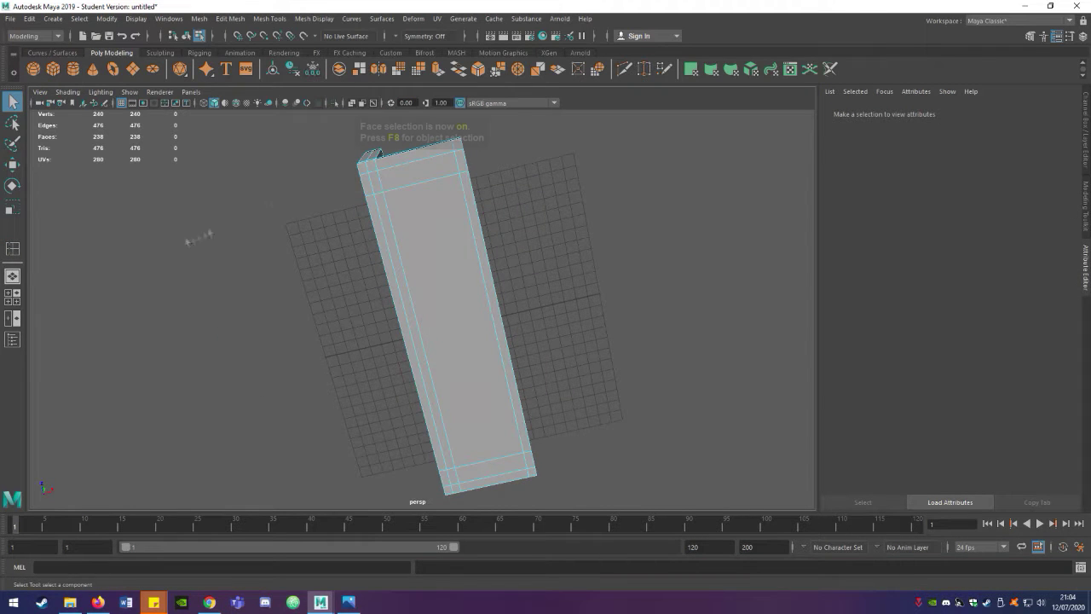
- Paint-select the faces on the sofa's underside with the Paint Selection Tool
{"action": "left_click", "coordinate": [13, 143]}
{"action": "left_click", "coordinate": [397, 184]}
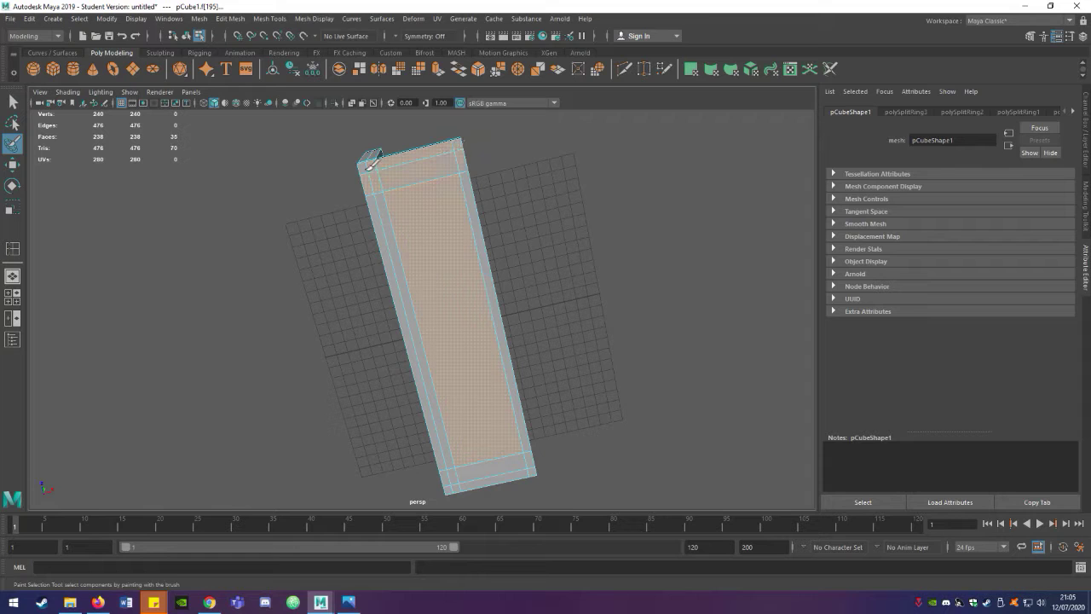
{"action": "mouse_move", "coordinate": [493, 467]}
{"action": "left_mouse_down", "text": "alt"}
{"action": "mouse_move", "coordinate": [438, 397]}
{"action": "mouse_move", "coordinate": [415, 277]}
{"action": "left_mouse_up", "text": "alt"}
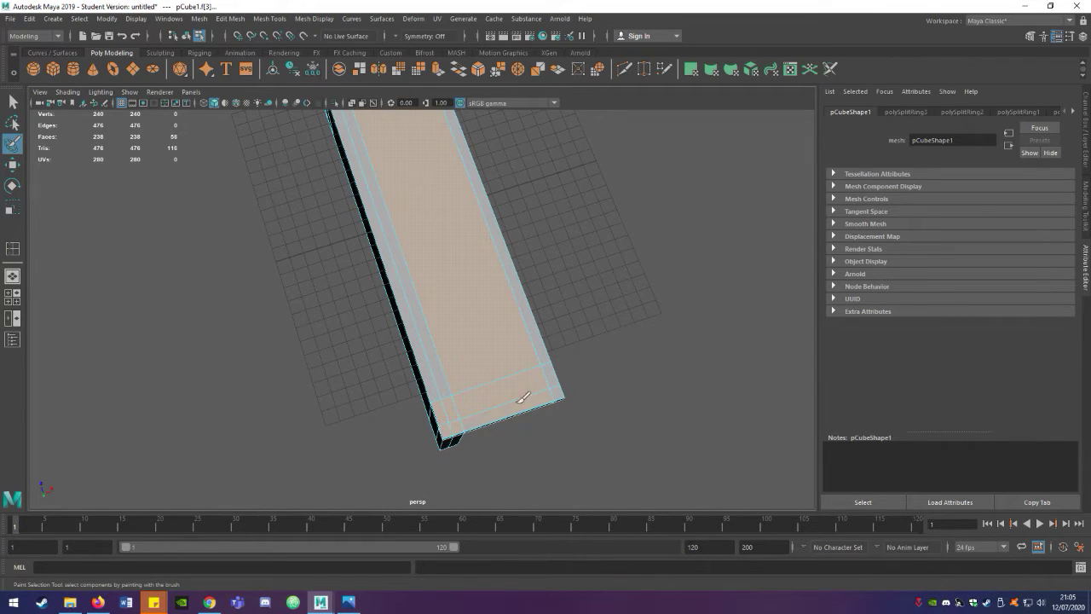
{"action": "key", "text": "q"}
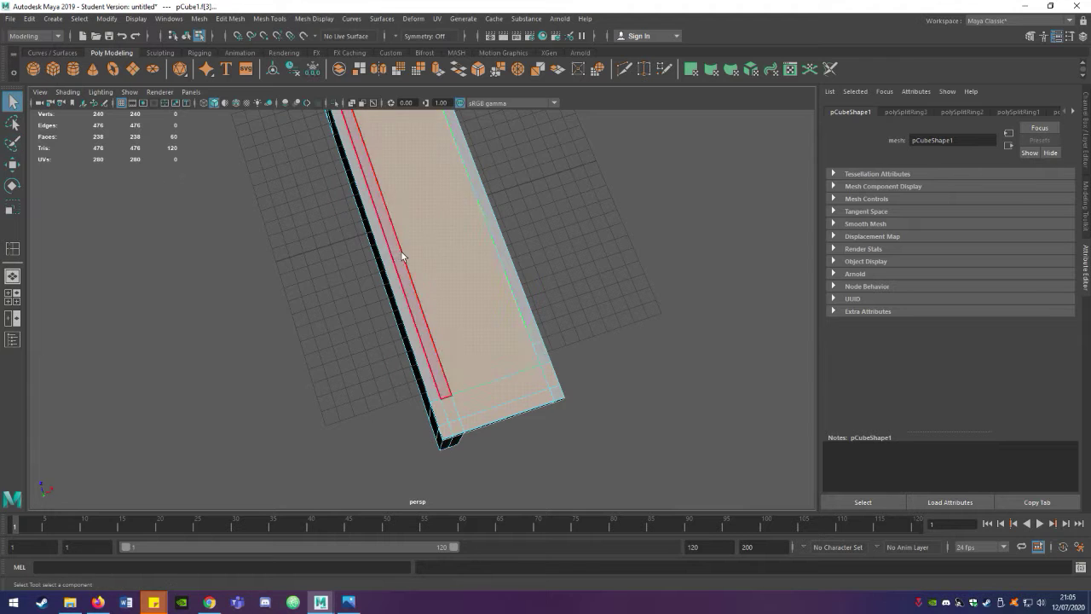
{"action": "mouse_move", "coordinate": [548, 377]}
{"action": "left_mouse_down", "text": "alt"}
{"action": "mouse_move", "coordinate": [397, 268]}
{"action": "mouse_move", "coordinate": [438, 377]}
{"action": "mouse_move", "coordinate": [414, 401]}
{"action": "mouse_move", "coordinate": [414, 358]}
{"action": "mouse_move", "coordinate": [243, 190]}
{"action": "mouse_move", "coordinate": [246, 200]}
{"action": "left_mouse_up", "text": "alt"}
{"action": "key", "text": "w"}
{"action": "mouse_move", "coordinate": [415, 158]}
{"action": "left_mouse_down"}
{"action": "mouse_move", "coordinate": [415, 132]}
{"action": "mouse_move", "coordinate": [363, 295]}
{"action": "mouse_move", "coordinate": [402, 295]}
{"action": "mouse_move", "coordinate": [361, 331]}
{"action": "left_mouse_up"}
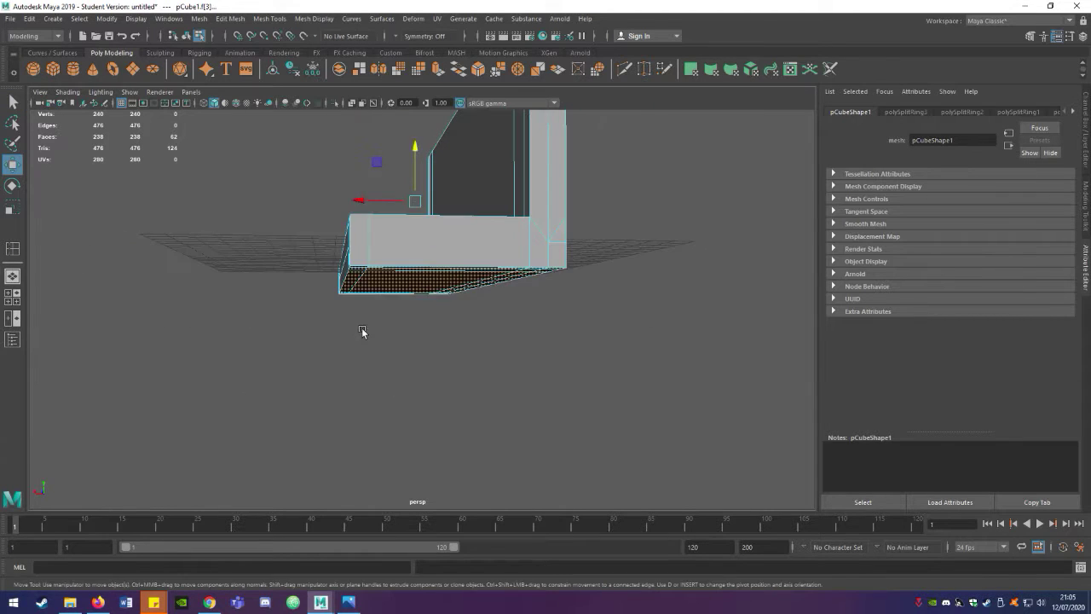
{"action": "key", "text": "ctrl+z"}
- Extrude the underside faces and move them down to form a base below the sofa
{"action": "key", "text": "ctrl+e"}
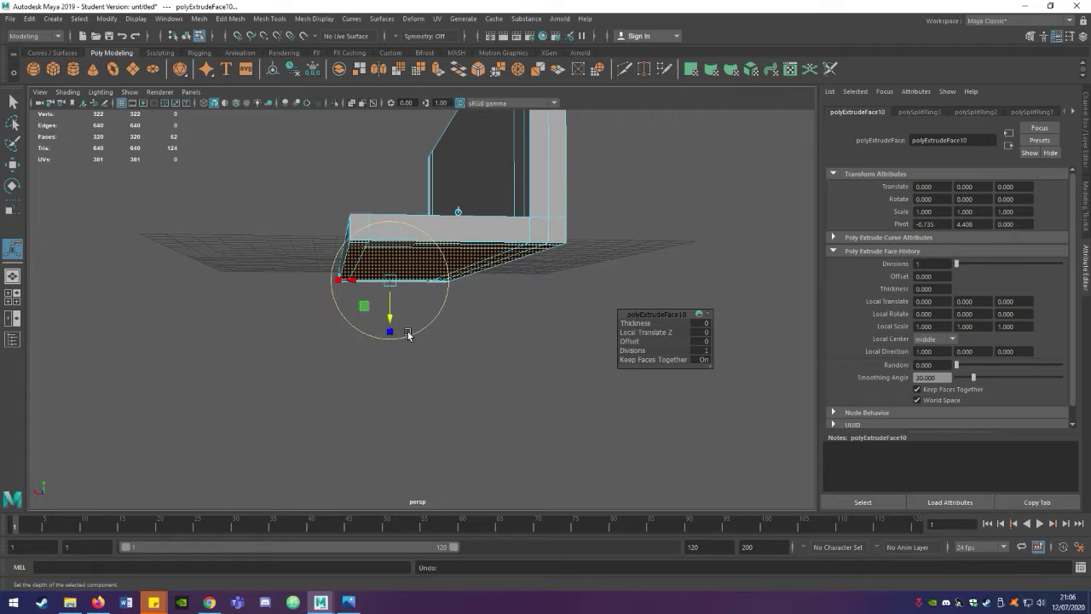
{"action": "key", "text": "r"}
{"action": "left_click_drag", "start_coordinate": [415, 162], "coordinate": [414, 99]}
{"action": "key", "text": "ctrl+z"}
{"action": "key", "text": "w"}
{"action": "mouse_move", "coordinate": [415, 158]}
{"action": "left_mouse_down"}
{"action": "mouse_move", "coordinate": [418, 142]}
{"action": "mouse_move", "coordinate": [475, 382]}
{"action": "left_mouse_up"}
{"action": "left_click", "coordinate": [474, 382]}
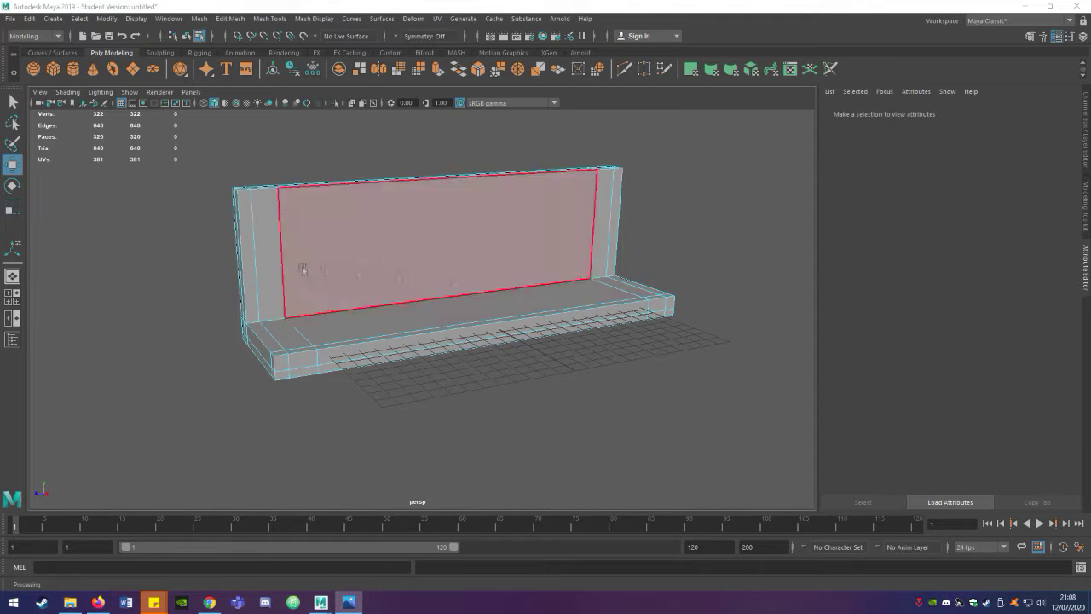
- Extrude the top faces at both seat ends upward into armrest blocks
{"action": "left_click_drag", "start_coordinate": [571, 298], "coordinate": [213, 322], "text": "alt"}
{"action": "left_click", "coordinate": [313, 364]}
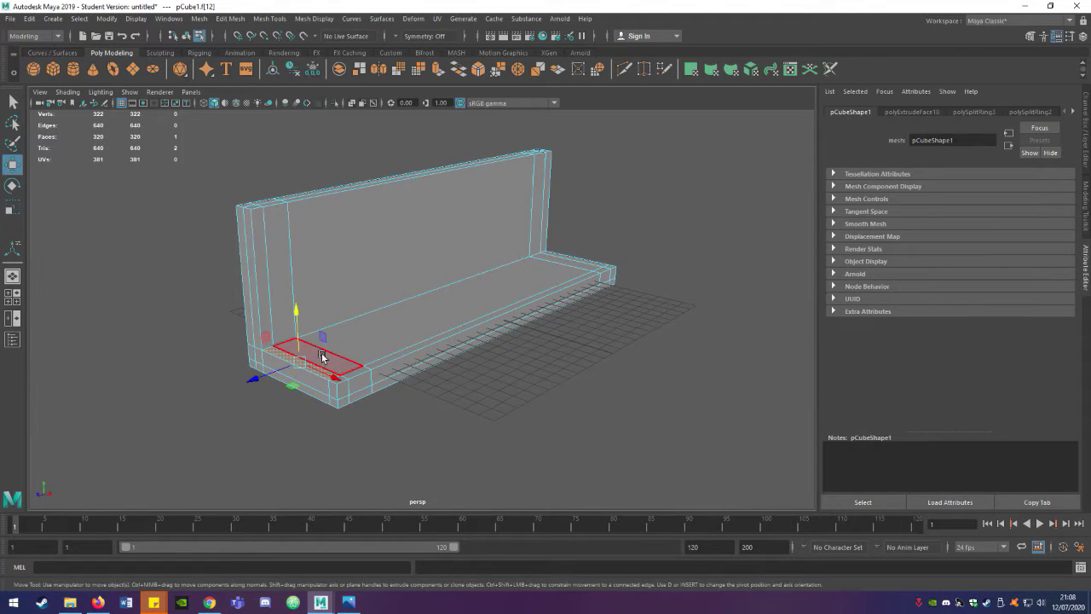
{"action": "right_click_drag", "start_coordinate": [242, 405], "coordinate": [271, 386], "text": "alt"}
{"action": "key", "text": "ctrl+e"}
{"action": "mouse_move", "coordinate": [318, 324]}
{"action": "left_mouse_down"}
{"action": "mouse_move", "coordinate": [310, 282]}
{"action": "mouse_move", "coordinate": [310, 294]}
{"action": "left_mouse_up"}
{"action": "mouse_move", "coordinate": [370, 380]}
{"action": "left_mouse_down", "text": "alt"}
{"action": "mouse_move", "coordinate": [468, 452]}
{"action": "mouse_move", "coordinate": [418, 455]}
{"action": "left_mouse_up", "text": "alt"}
{"action": "left_click", "coordinate": [762, 300], "text": "shift"}
{"action": "key", "text": "ctrl+e"}
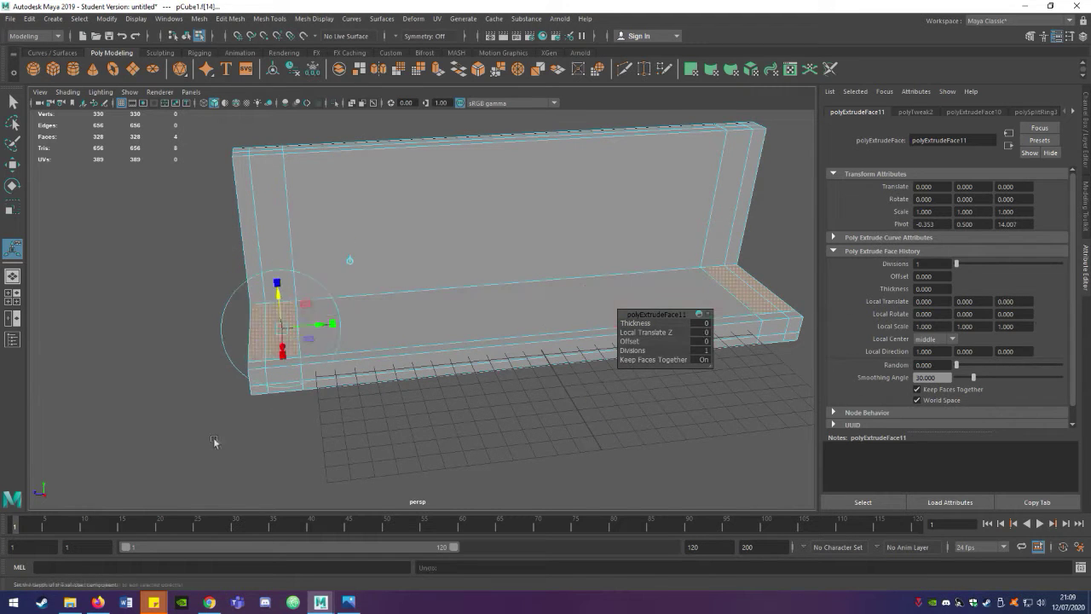
{"action": "mouse_move", "coordinate": [276, 283]}
{"action": "left_mouse_down"}
{"action": "mouse_move", "coordinate": [273, 243]}
{"action": "mouse_move", "coordinate": [290, 249]}
{"action": "mouse_move", "coordinate": [288, 228]}
{"action": "mouse_move", "coordinate": [284, 241]}
{"action": "mouse_move", "coordinate": [375, 243]}
{"action": "left_mouse_up"}
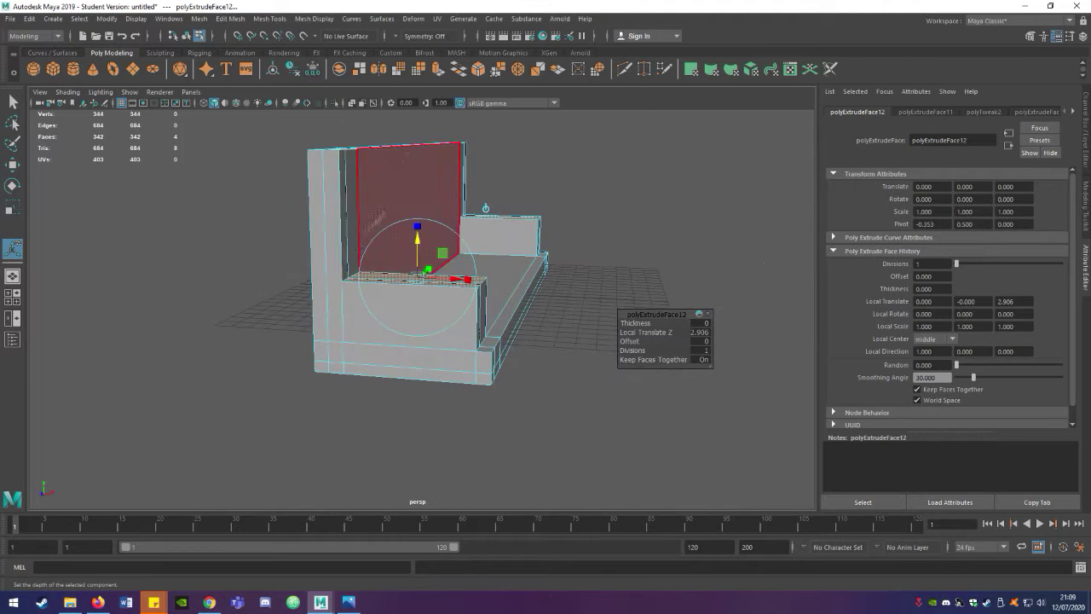
- Extrude the inner face of the armrest, bringing the mesh to 362 vertices
{"action": "mouse_move", "coordinate": [597, 395]}
{"action": "left_mouse_down", "text": "alt"}
{"action": "mouse_move", "coordinate": [551, 416]}
{"action": "mouse_move", "coordinate": [322, 440]}
{"action": "mouse_move", "coordinate": [329, 433]}
{"action": "left_mouse_up", "text": "alt"}
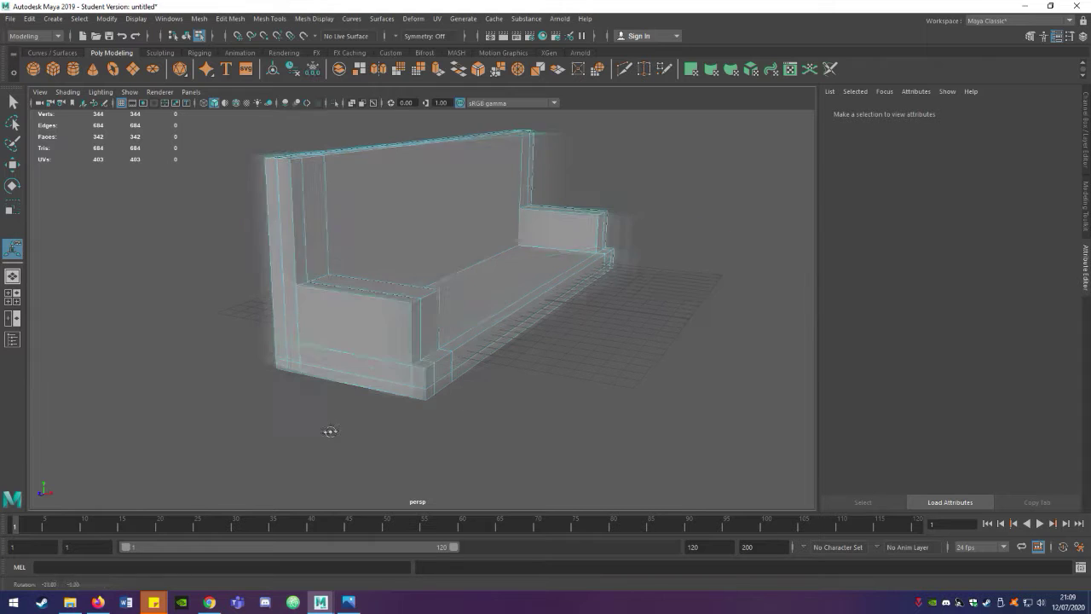
{"action": "left_click", "coordinate": [358, 341]}
{"action": "left_click_drag", "start_coordinate": [489, 321], "coordinate": [653, 377], "text": "alt"}
{"action": "mouse_move", "coordinate": [236, 416]}
{"action": "left_mouse_down", "text": "alt"}
{"action": "mouse_move", "coordinate": [353, 370]}
{"action": "mouse_move", "coordinate": [516, 406]}
{"action": "left_mouse_up", "text": "alt"}
{"action": "key", "text": "ctrl+e"}
{"action": "left_click", "coordinate": [515, 406]}
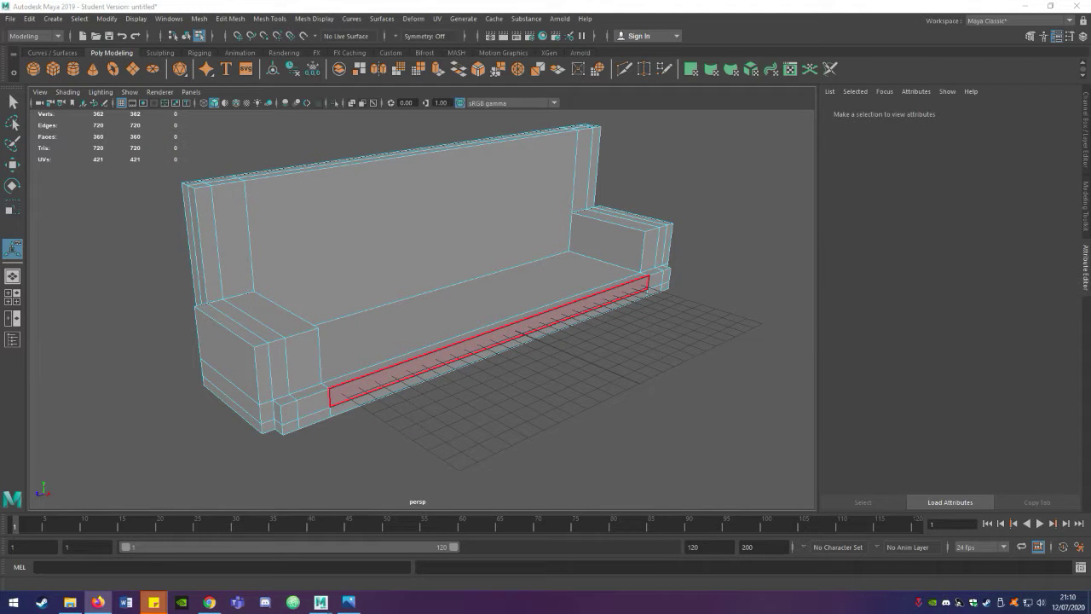
- Insert an edge loop near the end of the backrest with Insert Edge Loop
{"action": "mouse_move", "coordinate": [485, 345]}
{"action": "left_mouse_down", "text": "alt"}
{"action": "mouse_move", "coordinate": [483, 372]}
{"action": "mouse_move", "coordinate": [287, 309]}
{"action": "left_mouse_up", "text": "alt"}
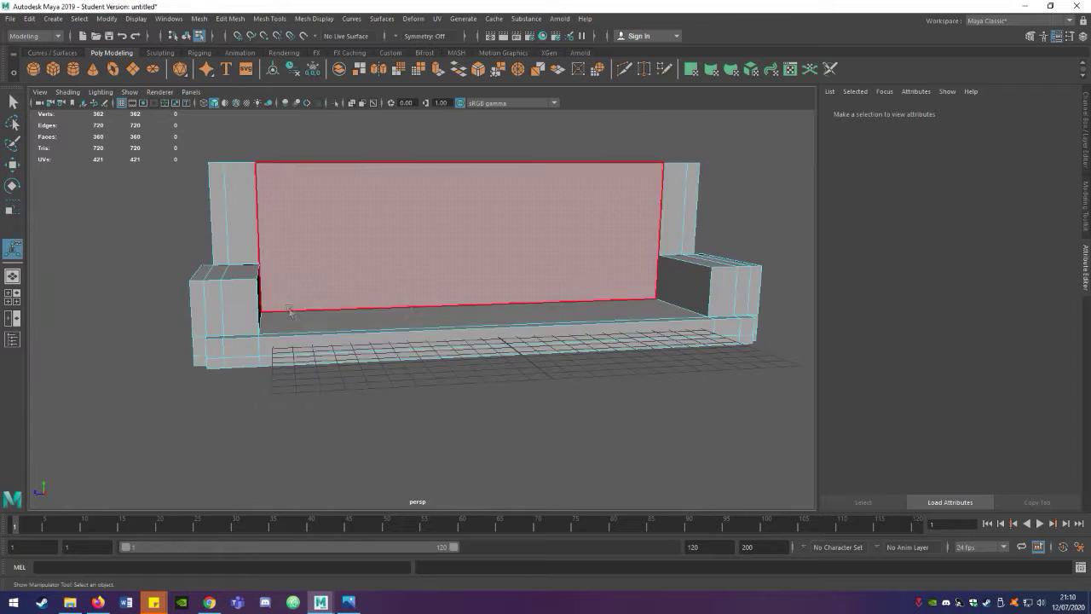
{"action": "mouse_move", "coordinate": [305, 436]}
{"action": "left_mouse_down", "text": "alt"}
{"action": "mouse_move", "coordinate": [307, 357]}
{"action": "mouse_move", "coordinate": [486, 390]}
{"action": "left_mouse_up", "text": "alt"}
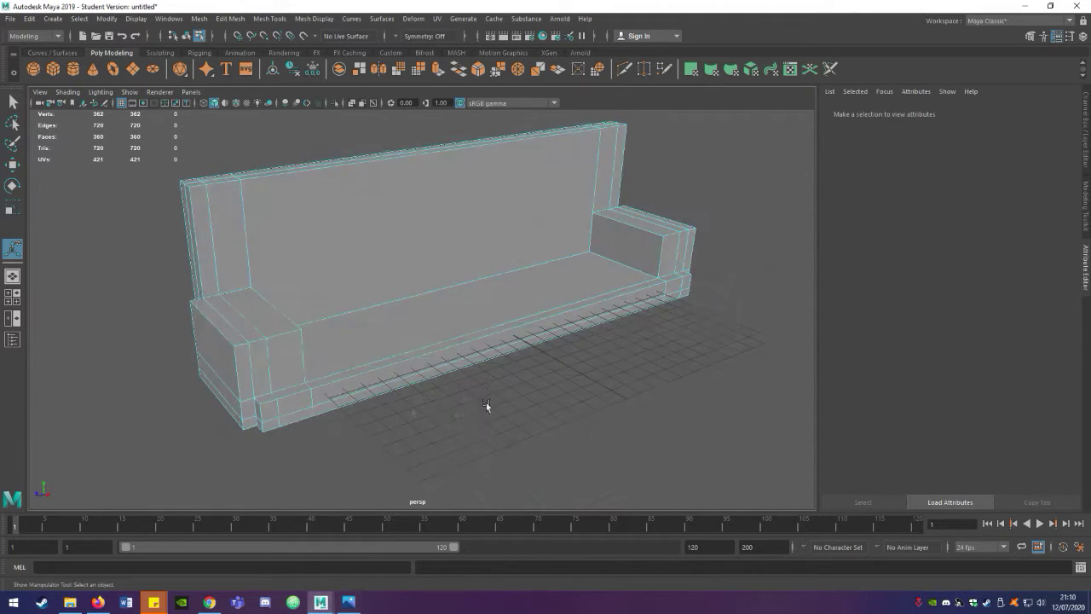
{"action": "left_click", "coordinate": [209, 262]}
{"action": "mouse_move", "coordinate": [80, 335]}
{"action": "left_mouse_down", "text": "alt"}
{"action": "mouse_move", "coordinate": [115, 346]}
{"action": "mouse_move", "coordinate": [225, 204]}
{"action": "left_mouse_up", "text": "alt"}
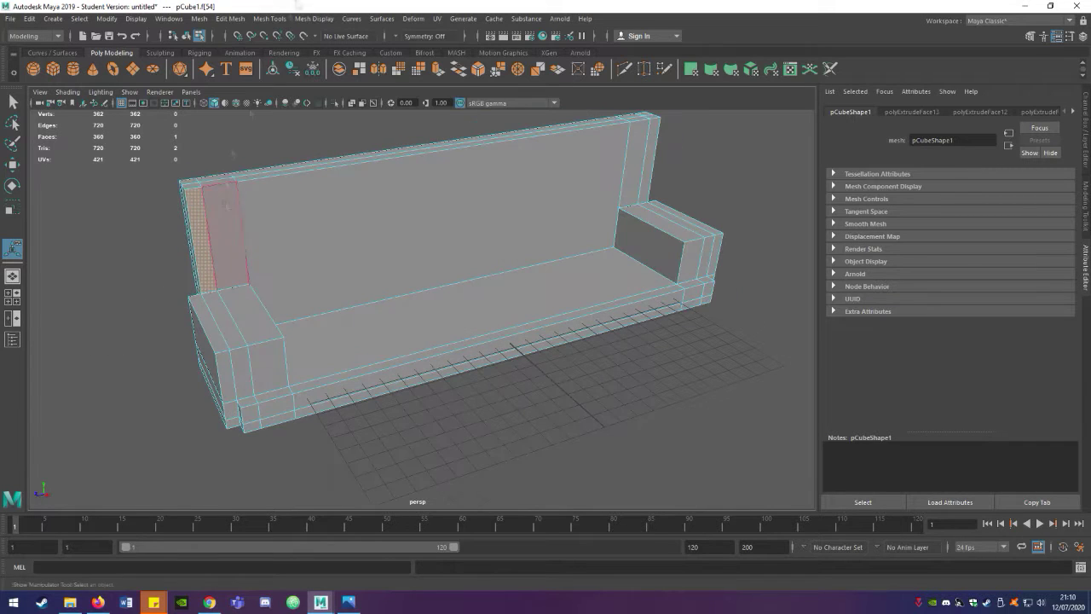
{"action": "left_click", "coordinate": [224, 18]}
{"action": "left_click", "coordinate": [371, 119]}
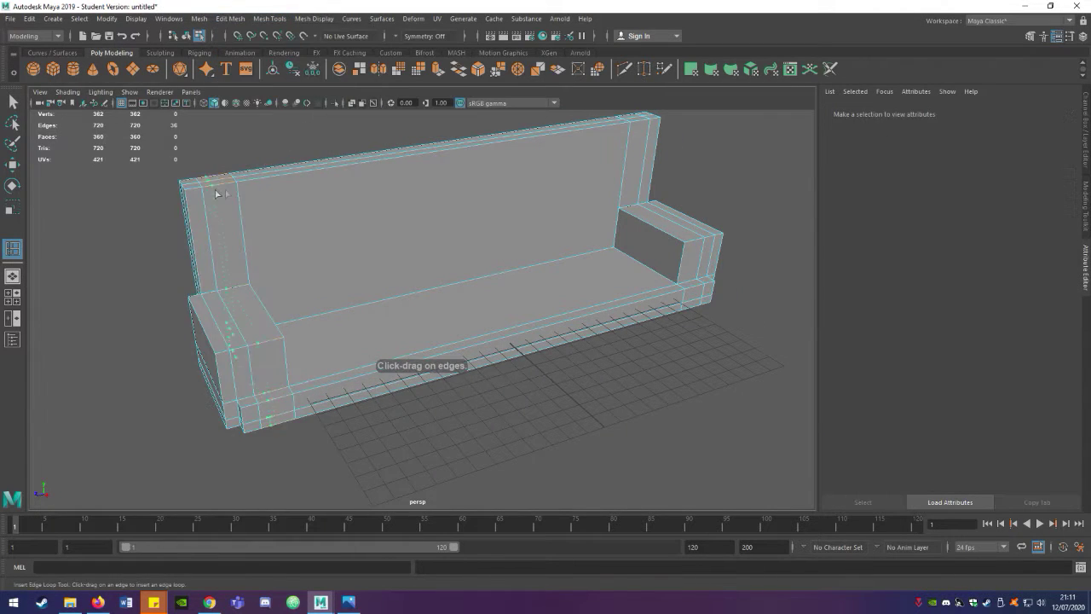
{"action": "left_click", "coordinate": [219, 190]}
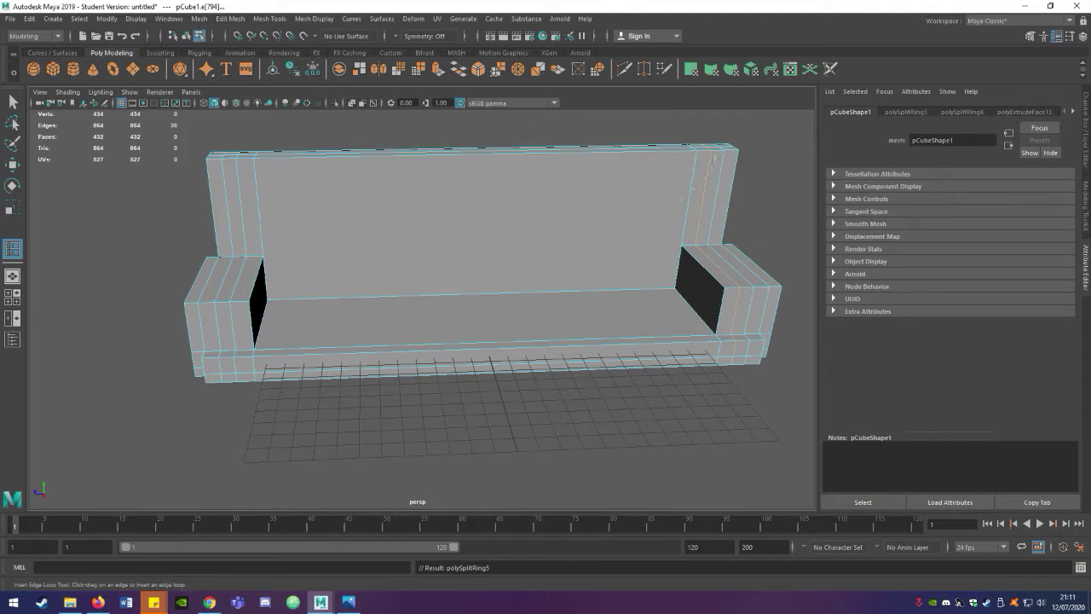
- Select the left and right back-post faces and extrude them
{"action": "left_click_drag", "start_coordinate": [103, 310], "coordinate": [213, 231], "text": "alt"}
{"action": "key", "text": "F11"}
{"action": "left_click", "coordinate": [223, 256]}
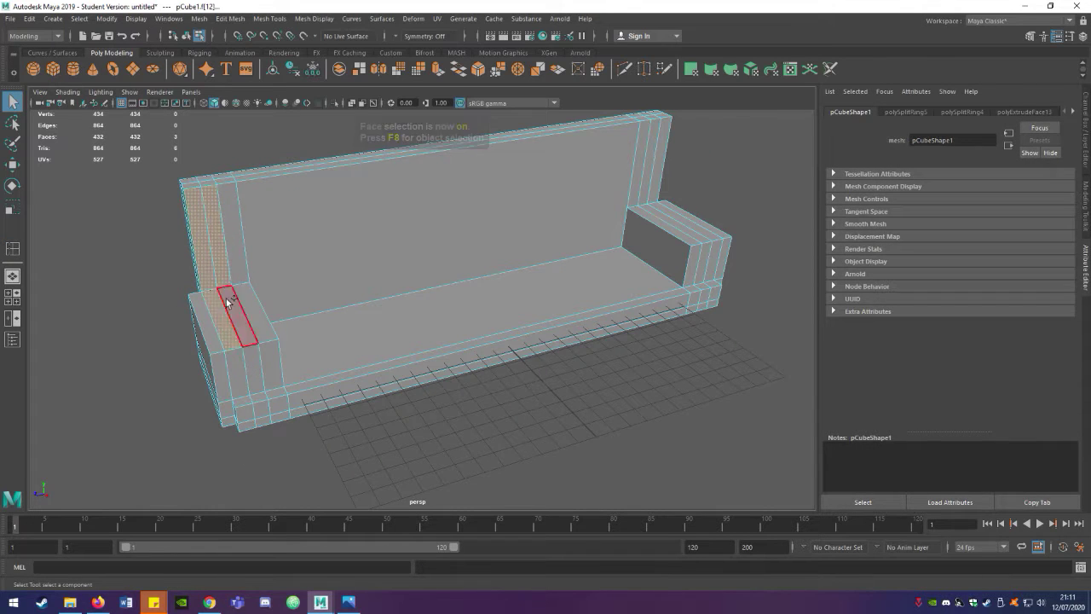
{"action": "left_click", "coordinate": [220, 256]}
{"action": "left_click", "coordinate": [663, 172], "text": "shift"}
{"action": "key", "text": "ctrl+e"}
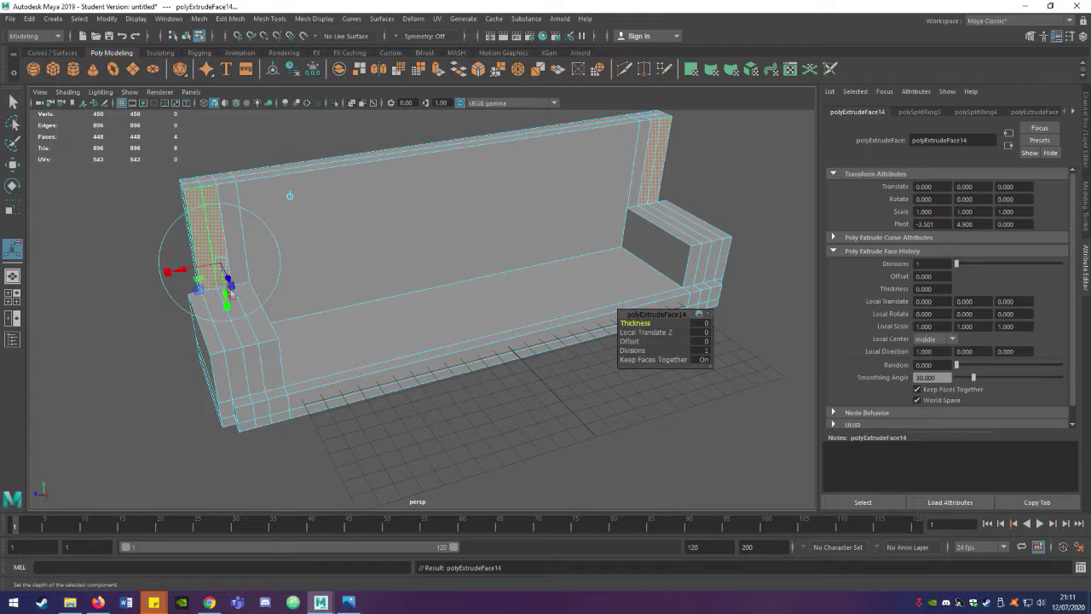
- Redo the back-post extrusion, undoing the unwanted upward move afterwards
{"action": "mouse_move", "coordinate": [238, 274]}
{"action": "left_mouse_down", "text": "alt"}
{"action": "mouse_move", "coordinate": [313, 339]}
{"action": "mouse_move", "coordinate": [322, 333]}
{"action": "left_mouse_up", "text": "alt"}
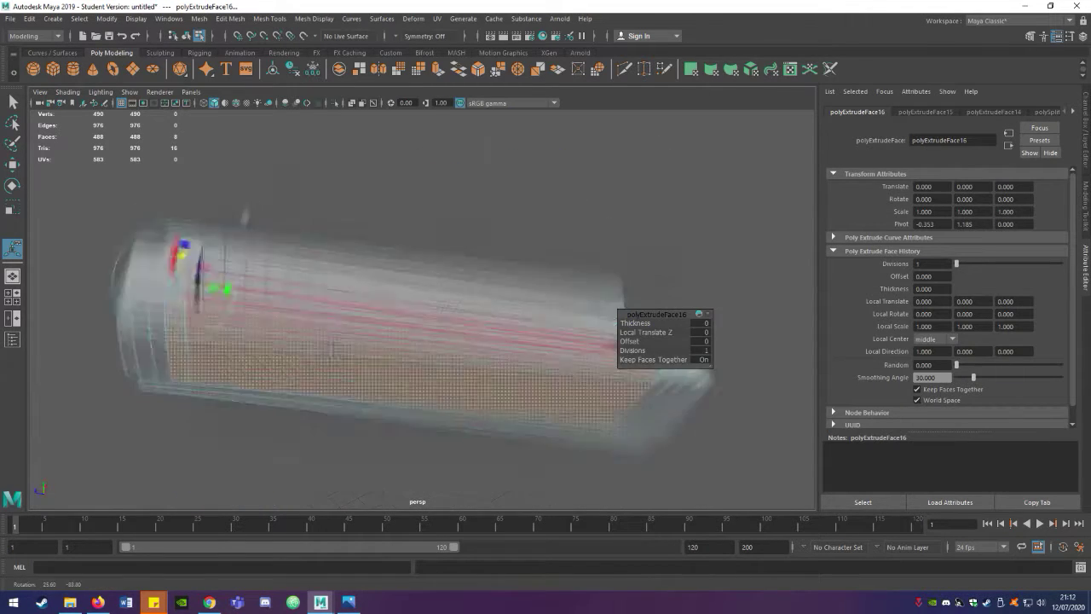
{"action": "key", "text": "ctrl+z"}
{"action": "key", "text": "ctrl+e"}
{"action": "key", "text": "w"}
{"action": "mouse_move", "coordinate": [416, 305]}
{"action": "left_mouse_down"}
{"action": "mouse_move", "coordinate": [399, 199]}
{"action": "mouse_move", "coordinate": [450, 248]}
{"action": "left_mouse_up"}
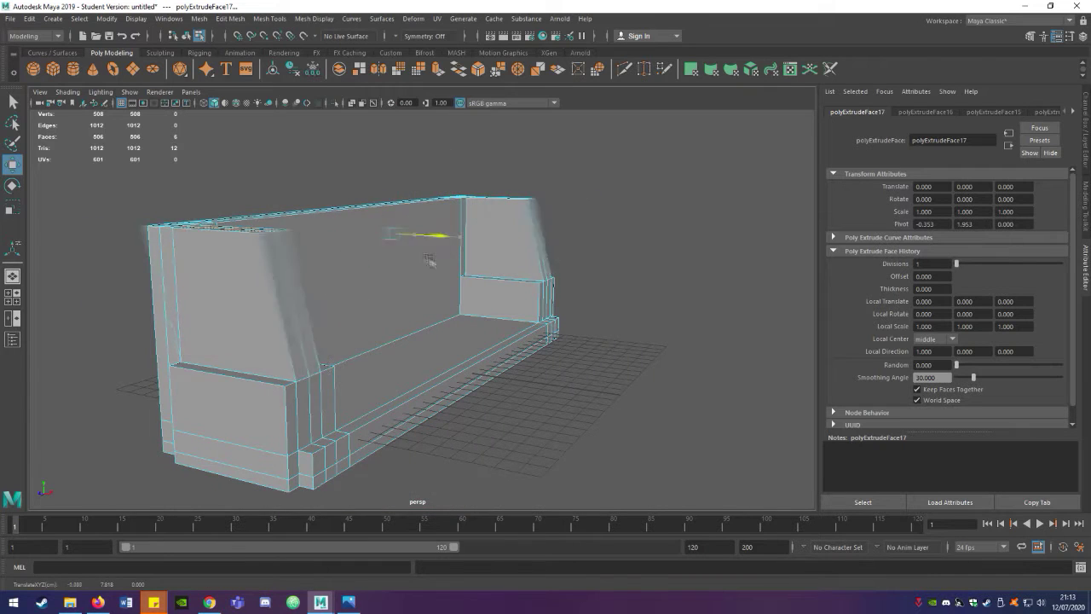
{"action": "left_click_drag", "start_coordinate": [450, 247], "coordinate": [231, 418], "text": "alt"}
{"action": "left_click", "coordinate": [260, 341]}
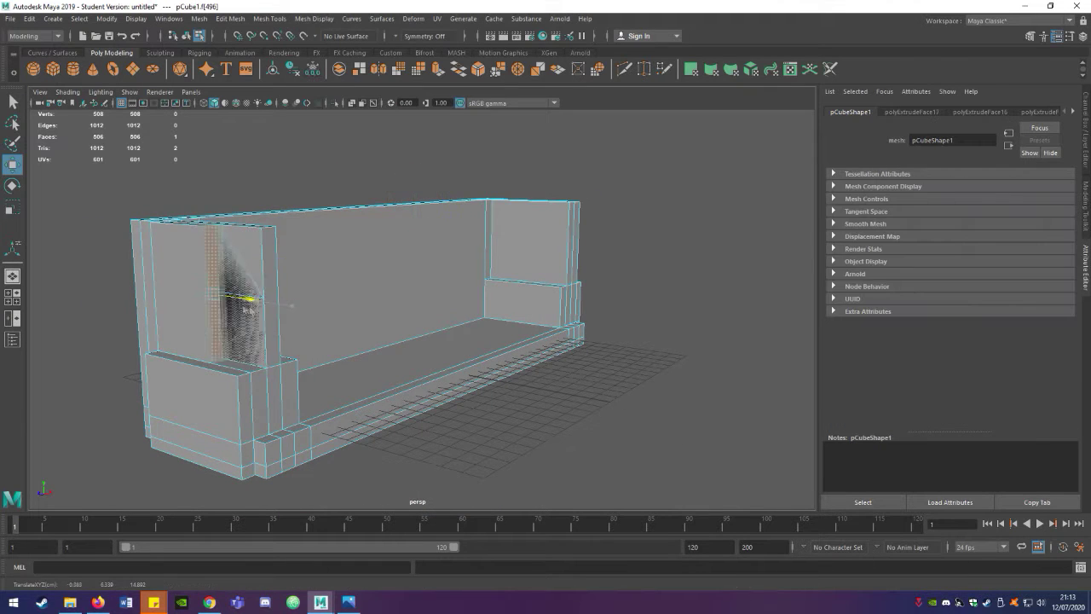
{"action": "key", "text": "ctrl+z"}
{"action": "key", "text": "ctrl+z"}
{"action": "left_click", "coordinate": [557, 443]}
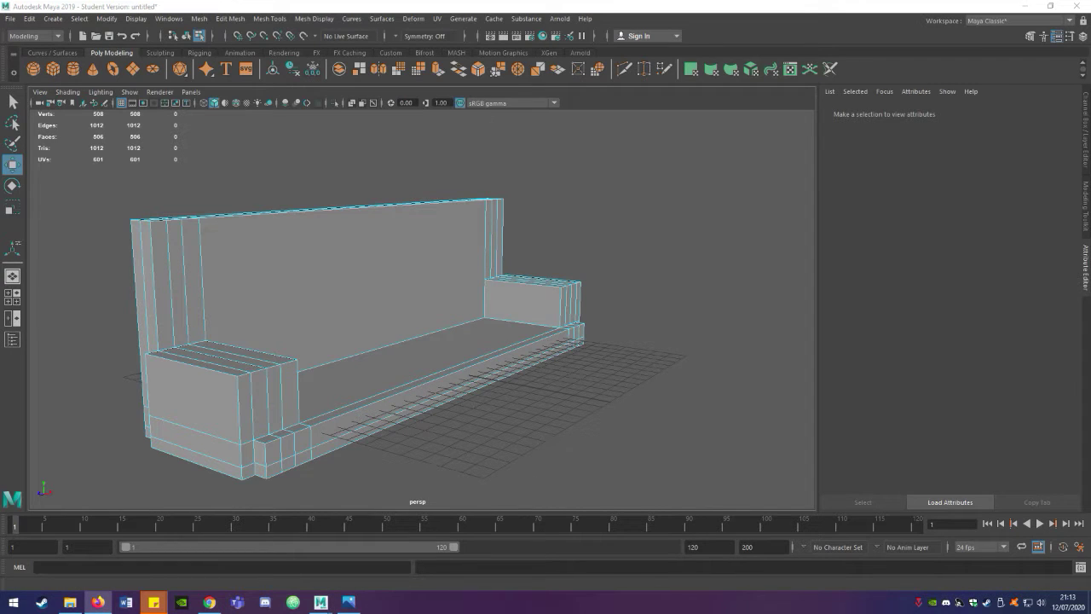
- Pull the backrest end strips up into tall, slanted posts above the top rail
{"action": "left_click", "coordinate": [169, 300]}
{"action": "left_click_drag", "start_coordinate": [168, 300], "coordinate": [242, 297], "text": "alt"}
{"action": "mouse_move", "coordinate": [415, 285]}
{"action": "left_mouse_down"}
{"action": "mouse_move", "coordinate": [465, 334]}
{"action": "mouse_move", "coordinate": [454, 339]}
{"action": "mouse_move", "coordinate": [442, 288]}
{"action": "left_mouse_up"}
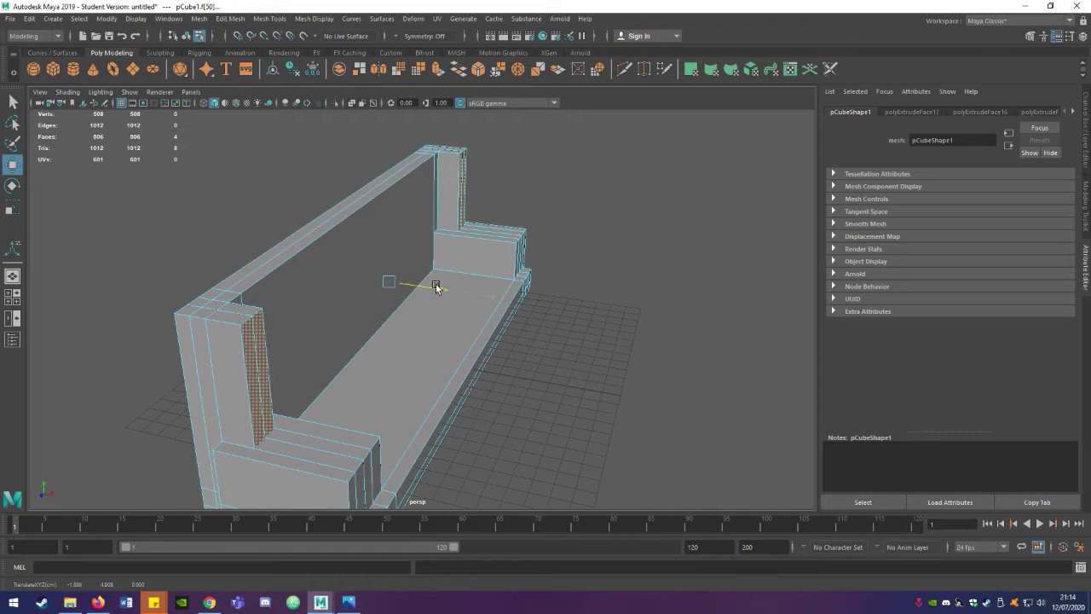
{"action": "mouse_move", "coordinate": [390, 285]}
{"action": "left_mouse_down", "text": "alt"}
{"action": "mouse_move", "coordinate": [184, 199]}
{"action": "mouse_move", "coordinate": [146, 210]}
{"action": "left_mouse_up", "text": "alt"}
{"action": "mouse_move", "coordinate": [420, 299]}
{"action": "left_mouse_down"}
{"action": "mouse_move", "coordinate": [373, 212]}
{"action": "mouse_move", "coordinate": [336, 353]}
{"action": "mouse_move", "coordinate": [437, 270]}
{"action": "left_mouse_up"}
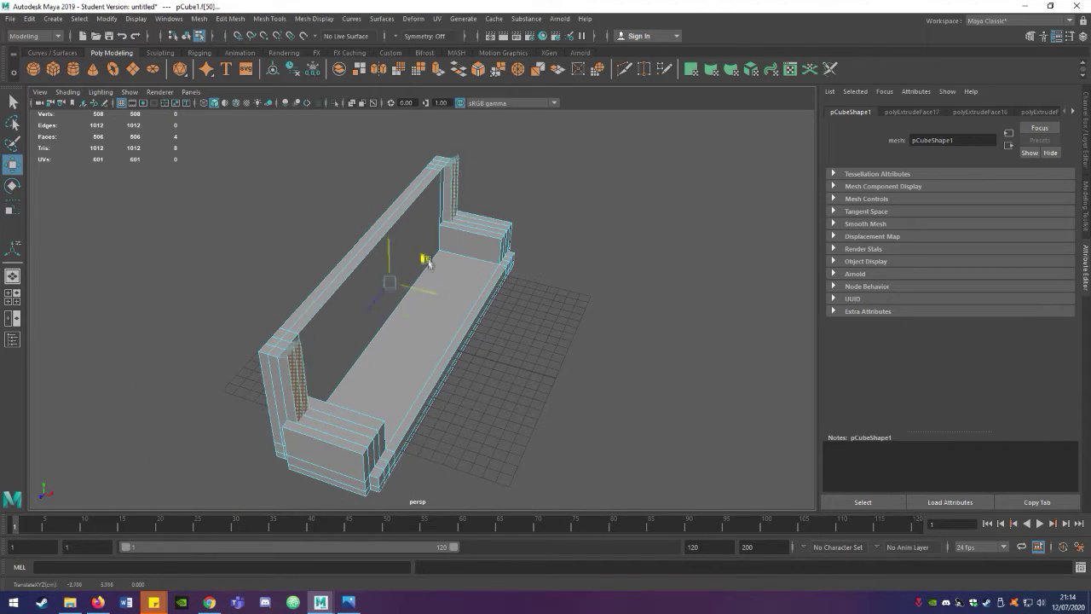
{"action": "mouse_move", "coordinate": [418, 297]}
{"action": "left_mouse_down", "text": "alt"}
{"action": "mouse_move", "coordinate": [416, 309]}
{"action": "mouse_move", "coordinate": [360, 98]}
{"action": "mouse_move", "coordinate": [275, 295]}
{"action": "mouse_move", "coordinate": [368, 307]}
{"action": "mouse_move", "coordinate": [478, 428]}
{"action": "mouse_move", "coordinate": [444, 400]}
{"action": "left_mouse_up", "text": "alt"}
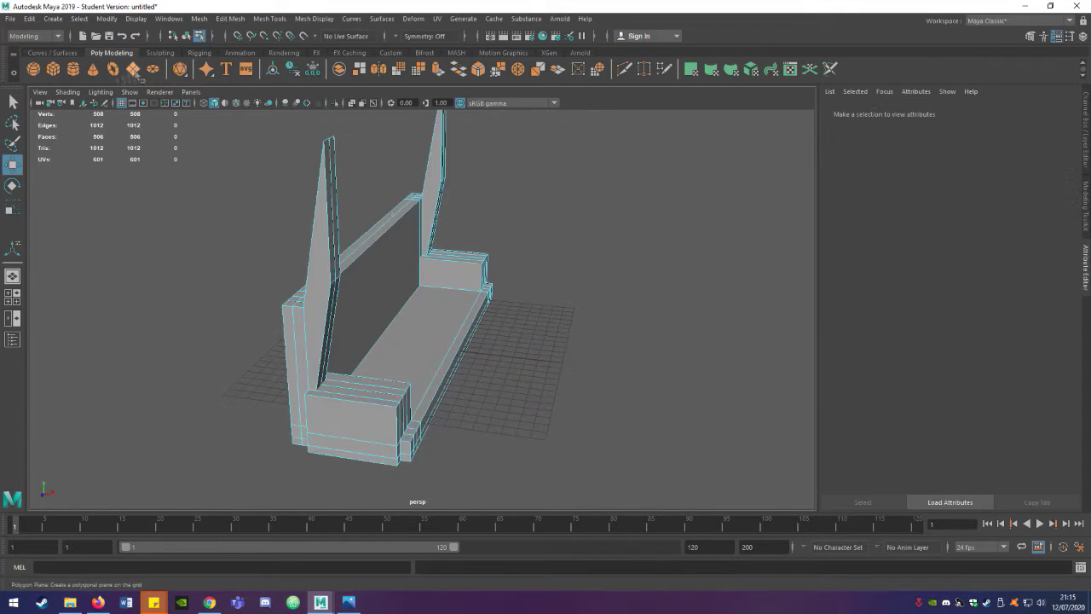
- Create a polygon cube and move the slab up to the back post's height
{"action": "left_click", "coordinate": [53, 68]}
{"action": "left_click_drag", "start_coordinate": [282, 409], "coordinate": [819, 338], "text": "alt"}
{"action": "left_click_drag", "start_coordinate": [659, 365], "coordinate": [596, 324], "text": "alt"}
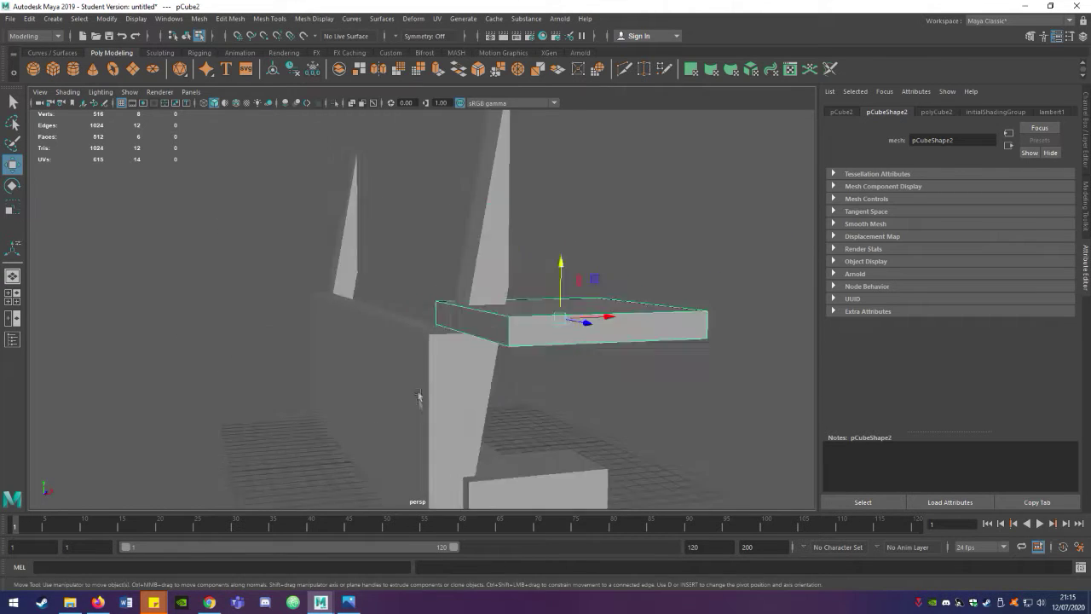
{"action": "scroll", "coordinate": [596, 324], "scroll_direction": "up", "scroll_amount": 5}
{"action": "mouse_move", "coordinate": [622, 243]}
{"action": "left_mouse_down"}
{"action": "mouse_move", "coordinate": [622, 220]}
{"action": "mouse_move", "coordinate": [426, 382]}
{"action": "mouse_move", "coordinate": [511, 255]}
{"action": "left_mouse_up"}
{"action": "scroll", "coordinate": [412, 279], "scroll_direction": "down", "scroll_amount": 3}
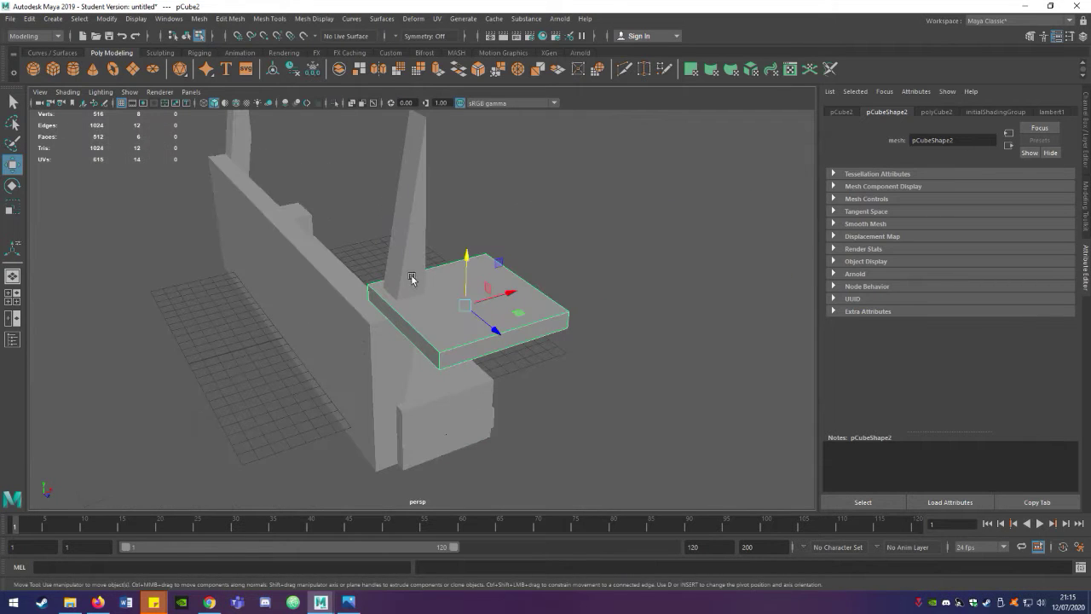
- Try Mesh > Booleans > Difference on the sofa, undoing the wrong results
{"action": "left_click", "coordinate": [107, 17]}
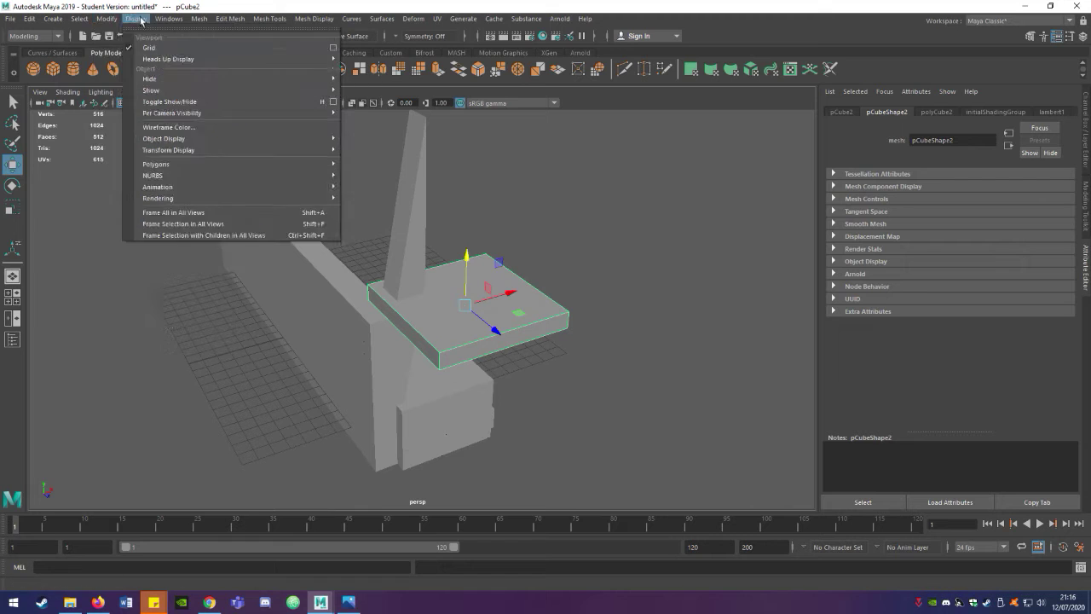
{"action": "left_click", "coordinate": [394, 69]}
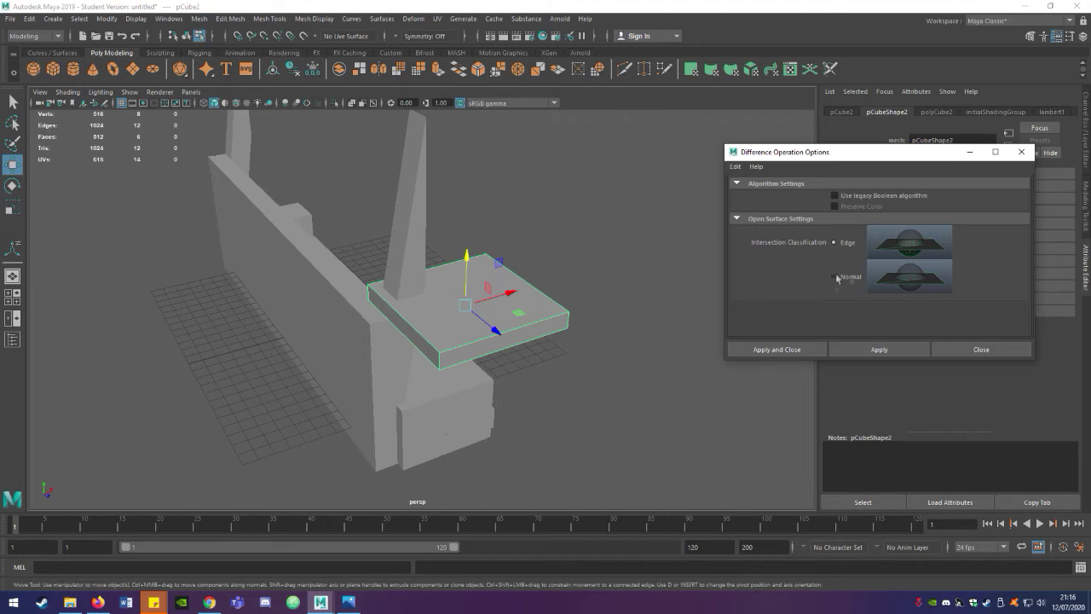
{"action": "left_click", "coordinate": [777, 349]}
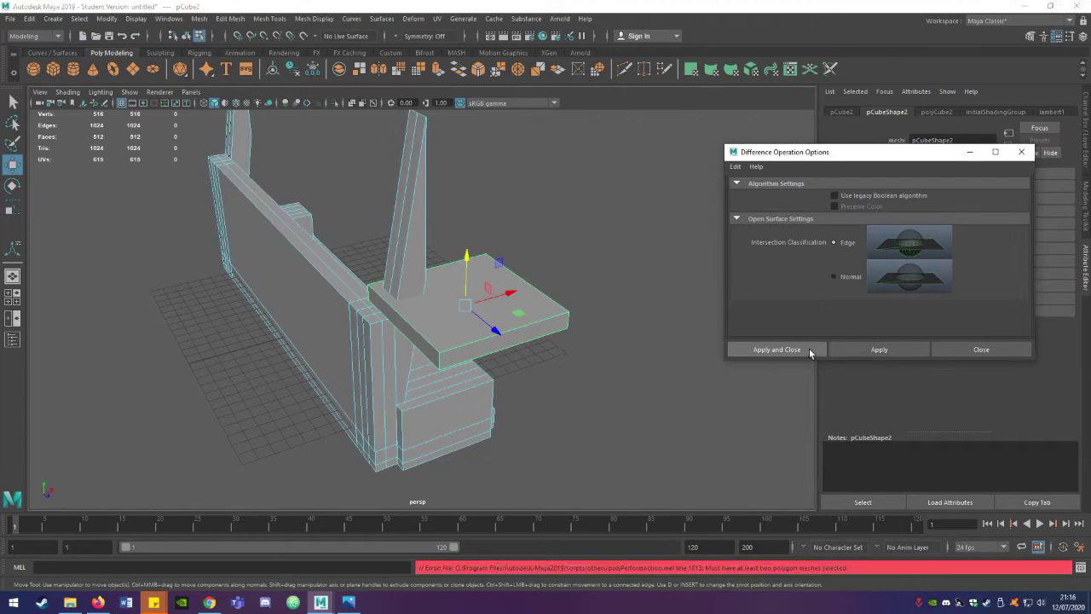
{"action": "left_click", "coordinate": [390, 291]}
{"action": "key", "text": "F8"}
{"action": "left_click", "coordinate": [754, 350]}
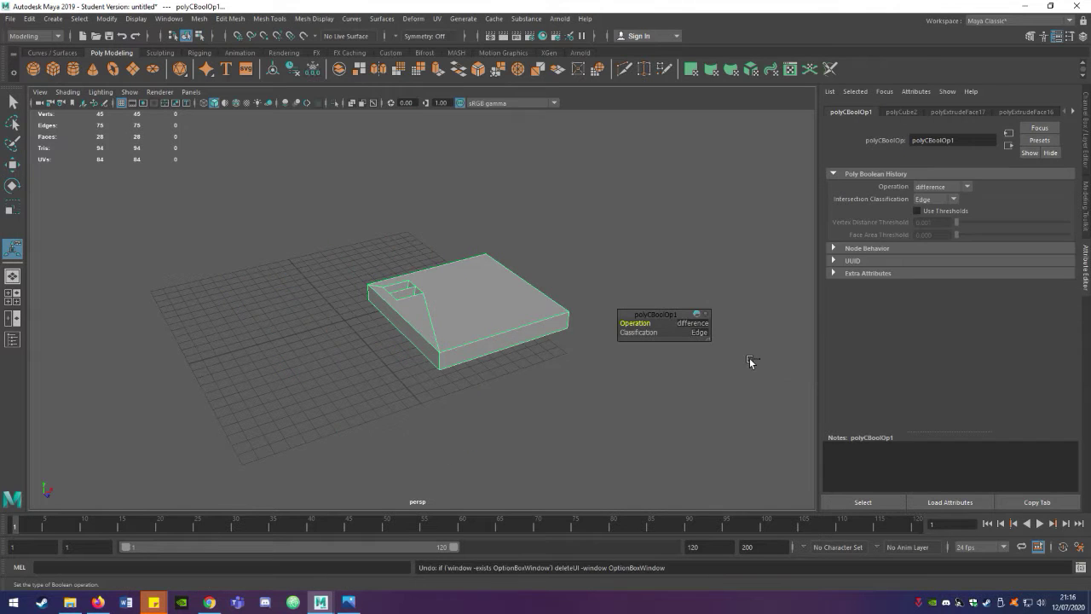
{"action": "key", "text": "ctrl+z"}
{"action": "left_click", "coordinate": [169, 19]}
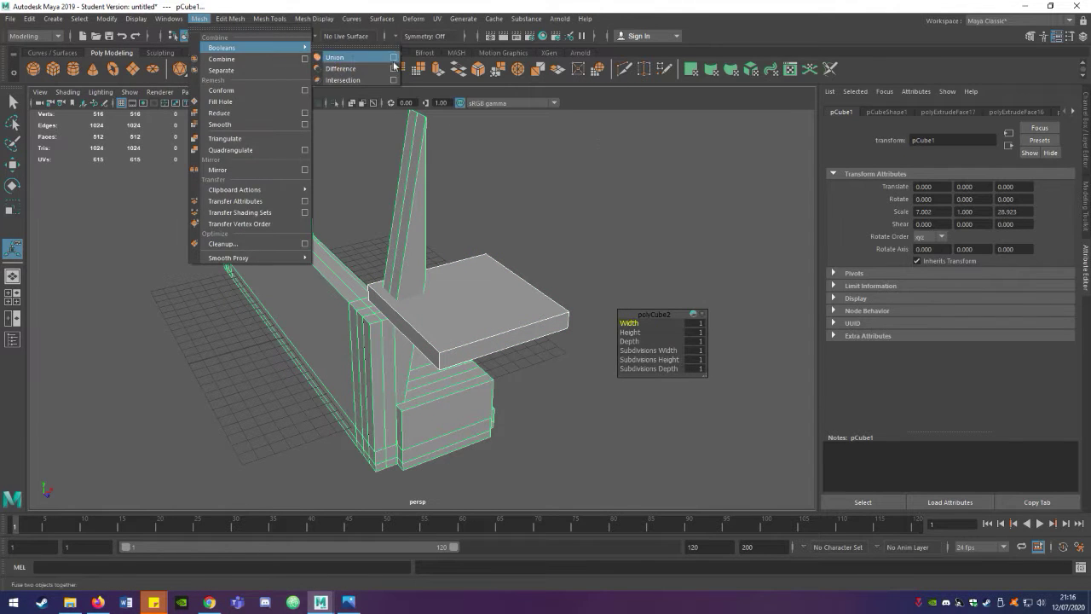
{"action": "left_click", "coordinate": [394, 50]}
{"action": "left_click", "coordinate": [774, 351]}
{"action": "key", "text": "ctrl+z"}
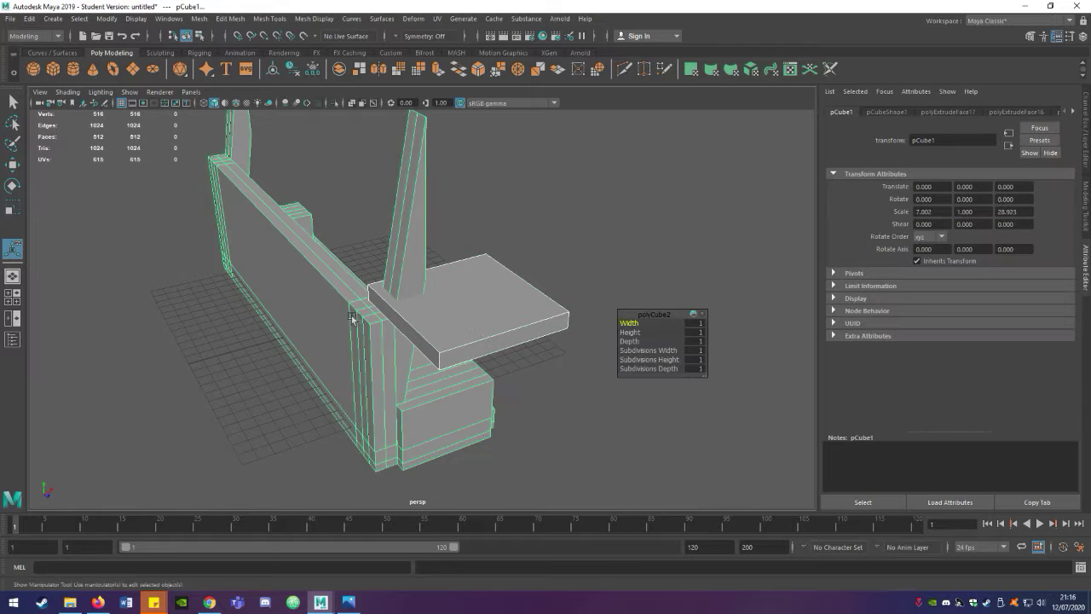
- Select the sofa and slab together and subtract the slab with Boolean Difference
{"action": "left_click", "coordinate": [360, 321]}
{"action": "left_click", "coordinate": [231, 19]}
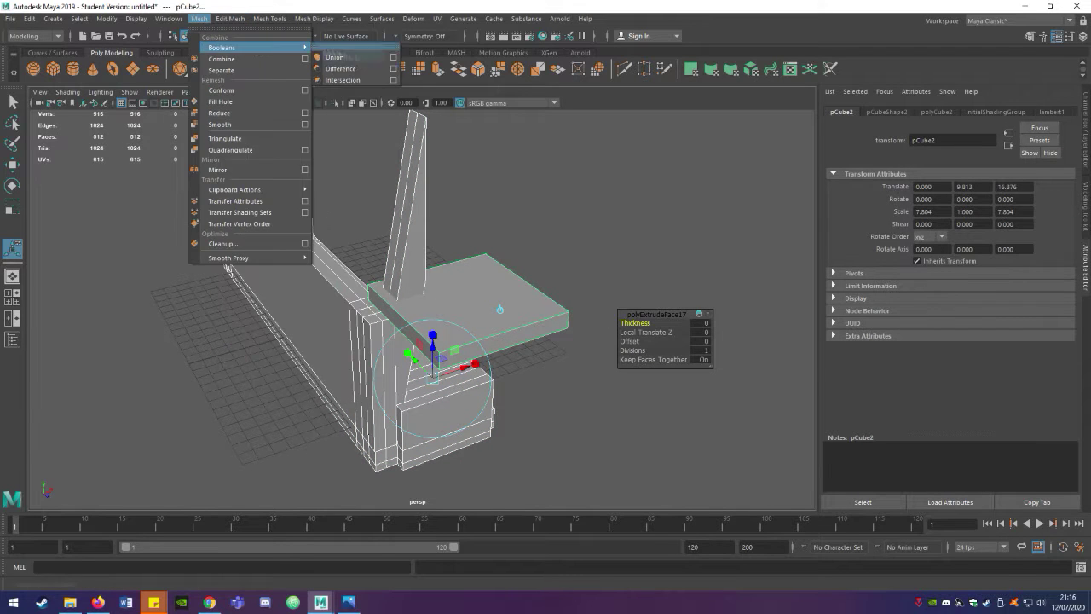
{"action": "left_click", "coordinate": [394, 70]}
{"action": "left_click", "coordinate": [755, 350]}
{"action": "left_click", "coordinate": [543, 334]}
{"action": "left_click_drag", "start_coordinate": [544, 334], "coordinate": [445, 349], "text": "alt"}
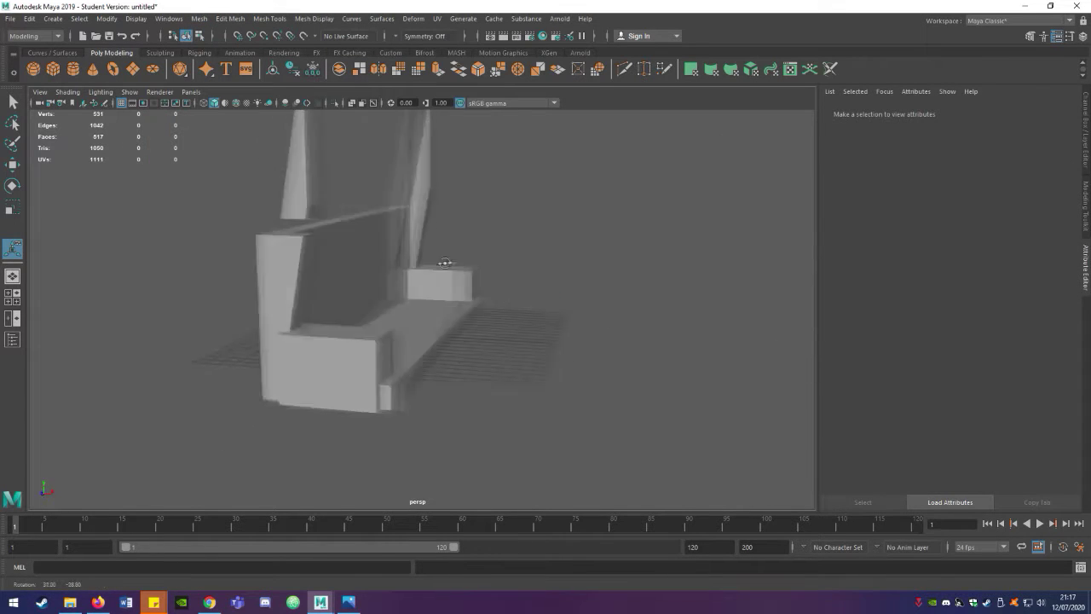
- Move and scale the new block into place against the back post
{"action": "mouse_move", "coordinate": [445, 349]}
{"action": "left_mouse_down", "text": "alt"}
{"action": "mouse_move", "coordinate": [302, 403]}
{"action": "mouse_move", "coordinate": [339, 245]}
{"action": "mouse_move", "coordinate": [558, 294]}
{"action": "left_mouse_up", "text": "alt"}
{"action": "mouse_move", "coordinate": [558, 294]}
{"action": "left_mouse_down", "text": "alt"}
{"action": "mouse_move", "coordinate": [511, 319]}
{"action": "mouse_move", "coordinate": [358, 324]}
{"action": "left_mouse_up", "text": "alt"}
{"action": "key", "text": "r"}
{"action": "scroll", "coordinate": [475, 316], "scroll_direction": "up", "scroll_amount": 3}
{"action": "key", "text": "w"}
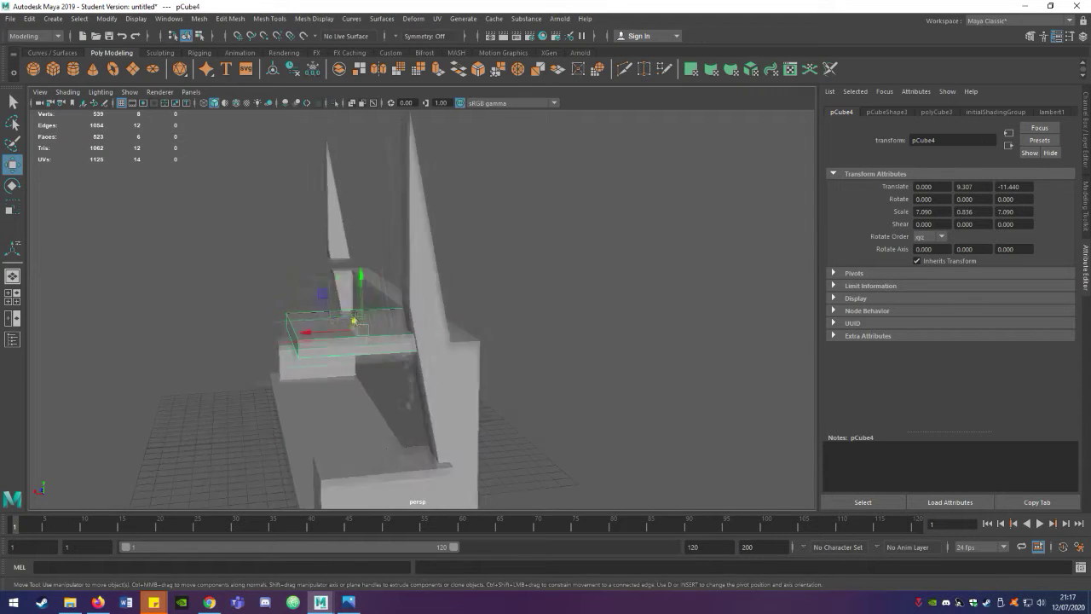
{"action": "scroll", "coordinate": [378, 402], "scroll_direction": "up", "scroll_amount": 5}
{"action": "mouse_move", "coordinate": [499, 311]}
{"action": "left_mouse_down"}
{"action": "mouse_move", "coordinate": [499, 297]}
{"action": "mouse_move", "coordinate": [642, 372]}
{"action": "mouse_move", "coordinate": [591, 417]}
{"action": "mouse_move", "coordinate": [631, 418]}
{"action": "mouse_move", "coordinate": [597, 400]}
{"action": "left_mouse_up"}
{"action": "mouse_move", "coordinate": [438, 303]}
{"action": "left_mouse_down"}
{"action": "mouse_move", "coordinate": [500, 298]}
{"action": "mouse_move", "coordinate": [499, 285]}
{"action": "mouse_move", "coordinate": [519, 401]}
{"action": "mouse_move", "coordinate": [585, 419]}
{"action": "left_mouse_up"}
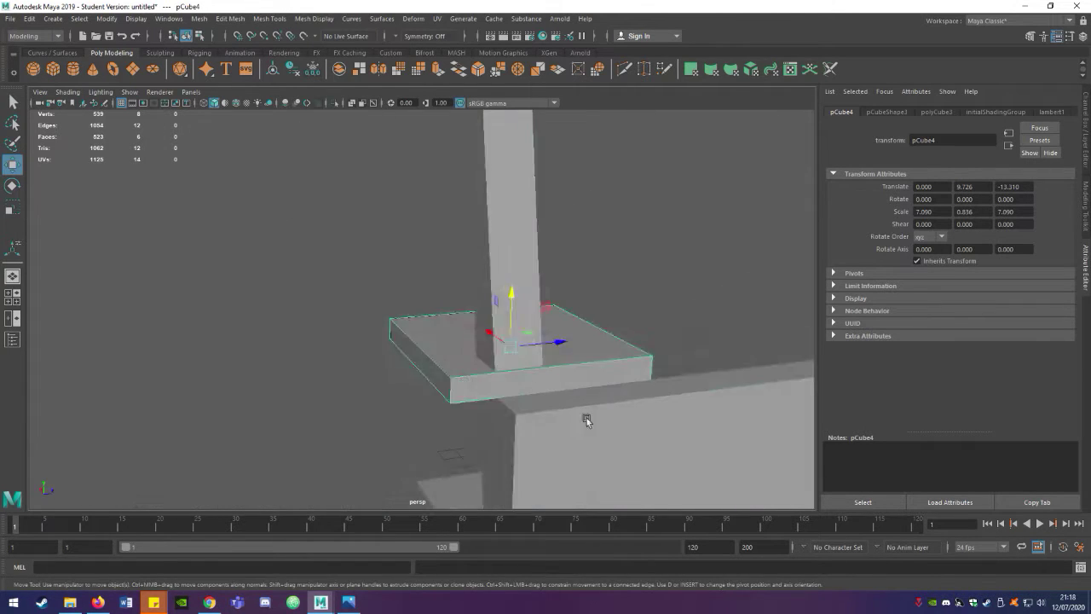
- Apply Mesh > Booleans > Difference with Edge classification to cut the block from the frame
{"action": "left_click", "coordinate": [199, 18]}
{"action": "left_click", "coordinate": [396, 69]}
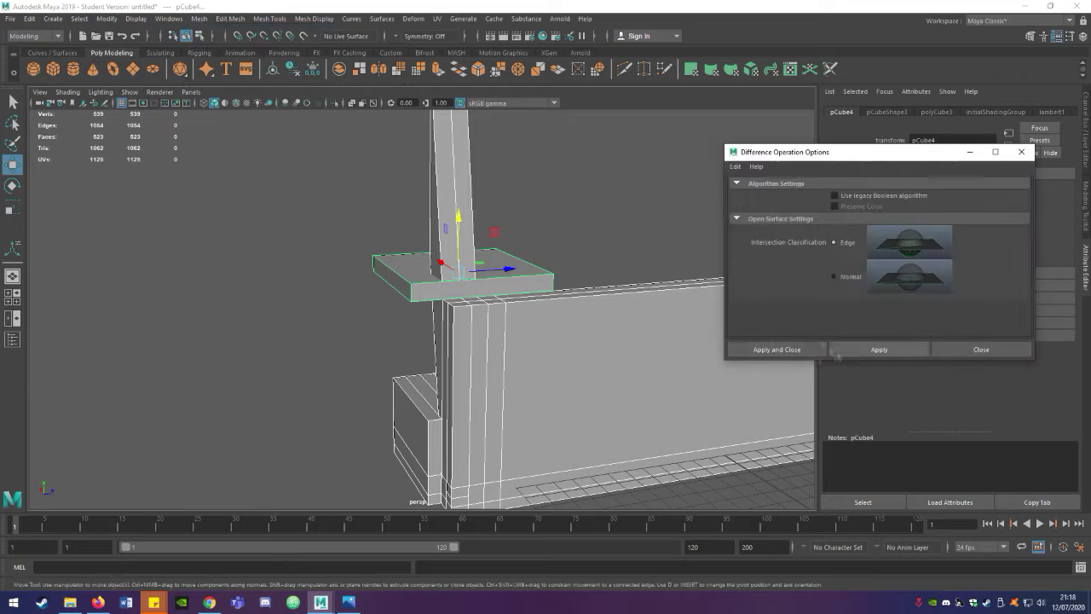
{"action": "left_click", "coordinate": [779, 348]}
{"action": "mouse_move", "coordinate": [196, 356]}
{"action": "left_mouse_down", "text": "alt"}
{"action": "mouse_move", "coordinate": [307, 319]}
{"action": "mouse_move", "coordinate": [365, 281]}
{"action": "left_mouse_up", "text": "alt"}
{"action": "left_click", "coordinate": [365, 280]}
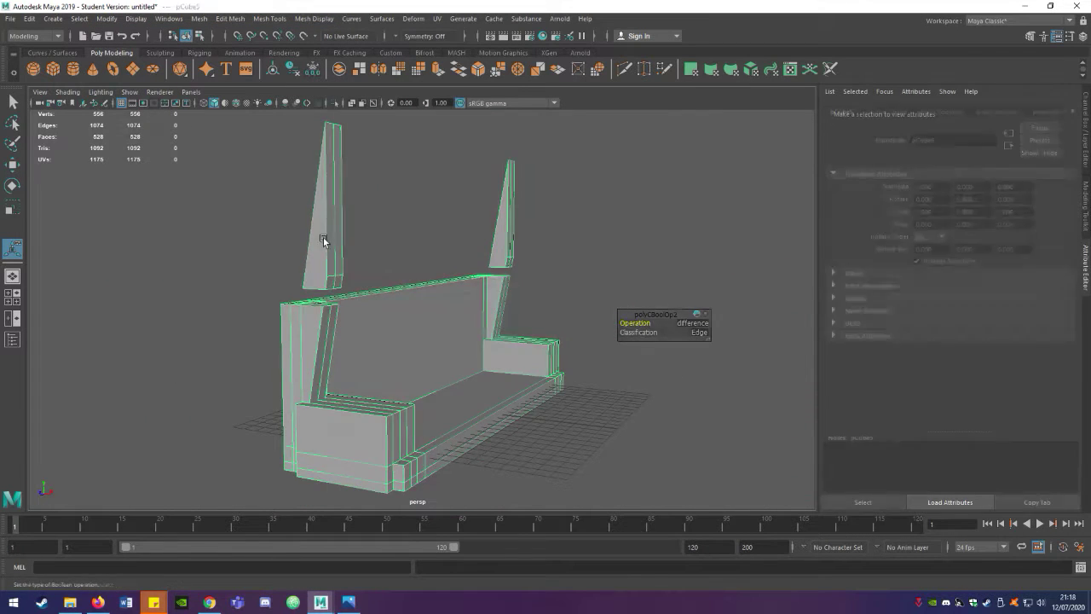
{"action": "key", "text": "F10"}
{"action": "key", "text": "F11"}
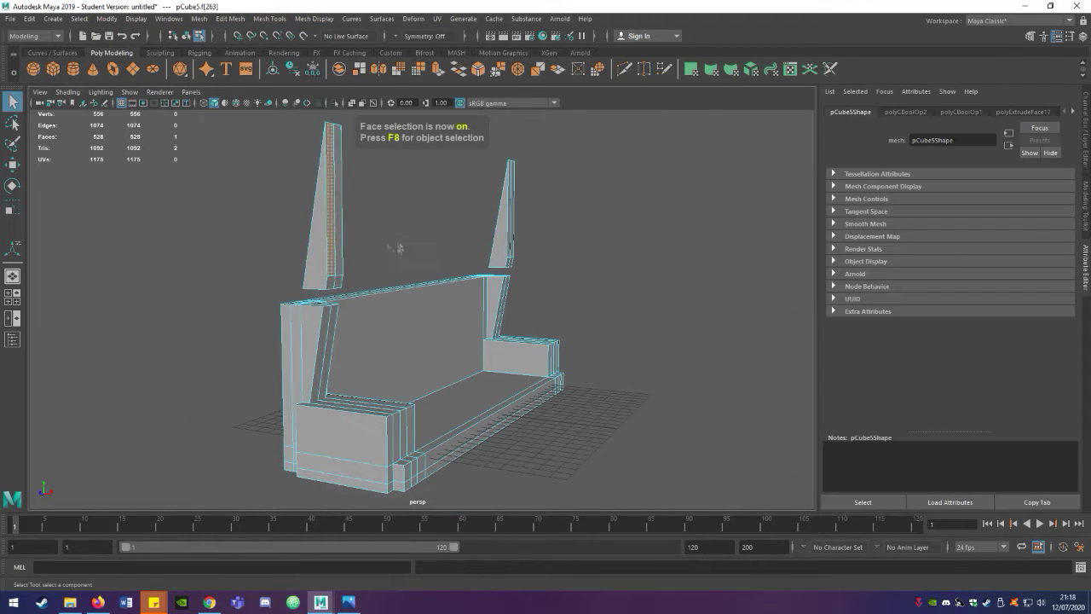
- Select and delete the leftover faces of the left and right posts
{"action": "left_click_drag", "start_coordinate": [397, 246], "coordinate": [315, 290], "text": "alt"}
{"action": "left_click", "coordinate": [297, 317]}
{"action": "key", "text": "Delete"}
{"action": "mouse_move", "coordinate": [292, 358]}
{"action": "left_mouse_down", "text": "alt"}
{"action": "mouse_move", "coordinate": [633, 329]}
{"action": "mouse_move", "coordinate": [471, 299]}
{"action": "left_mouse_up", "text": "alt"}
{"action": "left_click", "coordinate": [465, 312]}
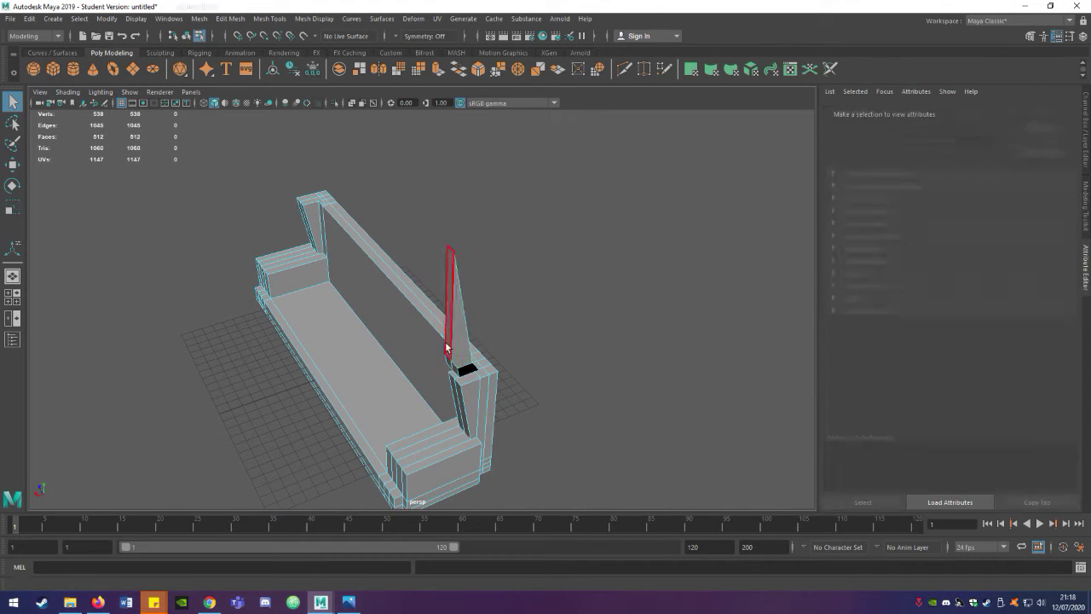
{"action": "key", "text": "Delete"}
{"action": "left_click", "coordinate": [458, 366]}
{"action": "key", "text": "Delete"}
- Orbit around the sofa to check the cleaned mesh from the front
{"action": "mouse_move", "coordinate": [459, 367]}
{"action": "left_mouse_down", "text": "alt"}
{"action": "mouse_move", "coordinate": [340, 369]}
{"action": "mouse_move", "coordinate": [353, 304]}
{"action": "mouse_move", "coordinate": [468, 335]}
{"action": "mouse_move", "coordinate": [469, 375]}
{"action": "left_mouse_up", "text": "alt"}
{"action": "scroll", "coordinate": [341, 369], "scroll_direction": "up", "scroll_amount": 5}
{"action": "scroll", "coordinate": [358, 324], "scroll_direction": "down", "scroll_amount": 5}
{"action": "scroll", "coordinate": [358, 324], "scroll_direction": "up", "scroll_amount": 3}
{"action": "left_click", "coordinate": [469, 375]}
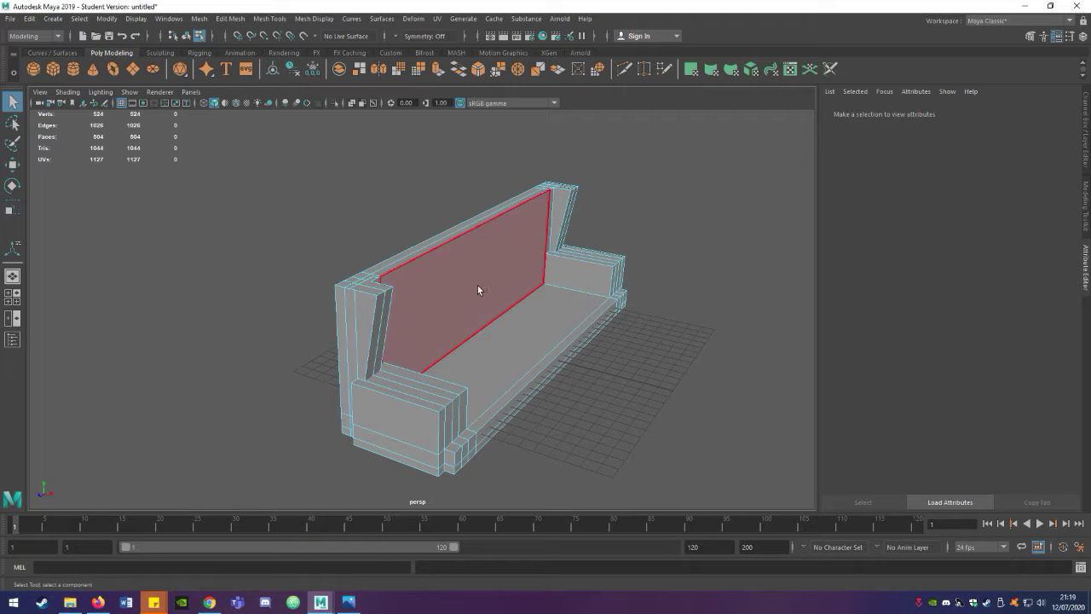
{"action": "left_click_drag", "start_coordinate": [684, 390], "coordinate": [575, 398], "text": "alt"}
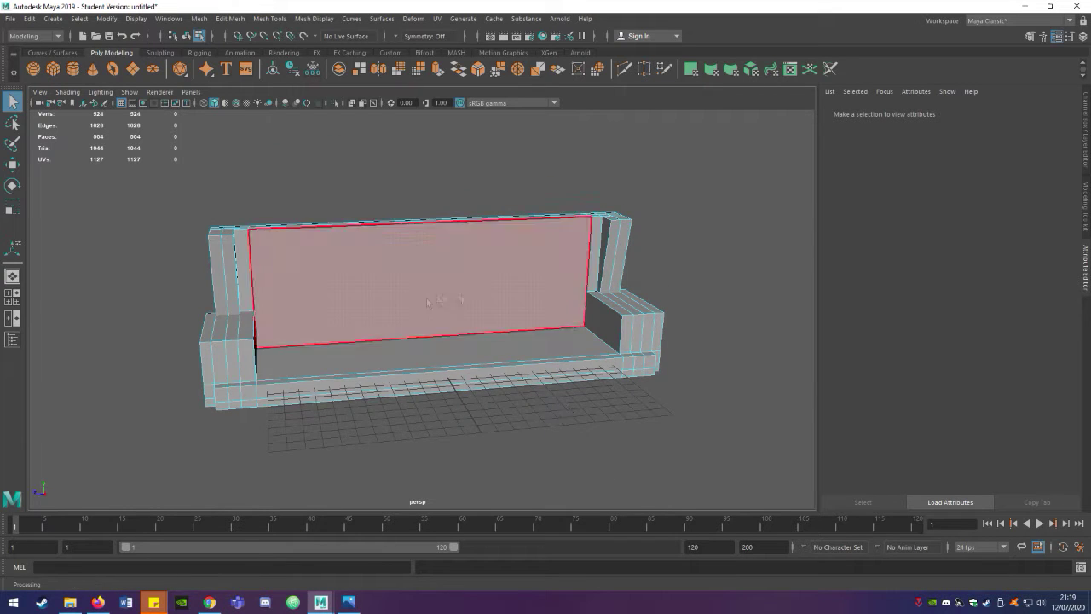
{"action": "left_click_drag", "start_coordinate": [426, 297], "coordinate": [289, 418], "text": "alt"}
{"action": "scroll", "coordinate": [392, 408], "scroll_direction": "down", "scroll_amount": 3}
{"action": "mouse_move", "coordinate": [392, 408]}
{"action": "left_mouse_down", "text": "alt"}
{"action": "mouse_move", "coordinate": [370, 405]}
{"action": "mouse_move", "coordinate": [430, 404]}
{"action": "left_mouse_up", "text": "alt"}
{"action": "scroll", "coordinate": [370, 404], "scroll_direction": "up", "scroll_amount": 2}
{"action": "left_click", "coordinate": [230, 19]}
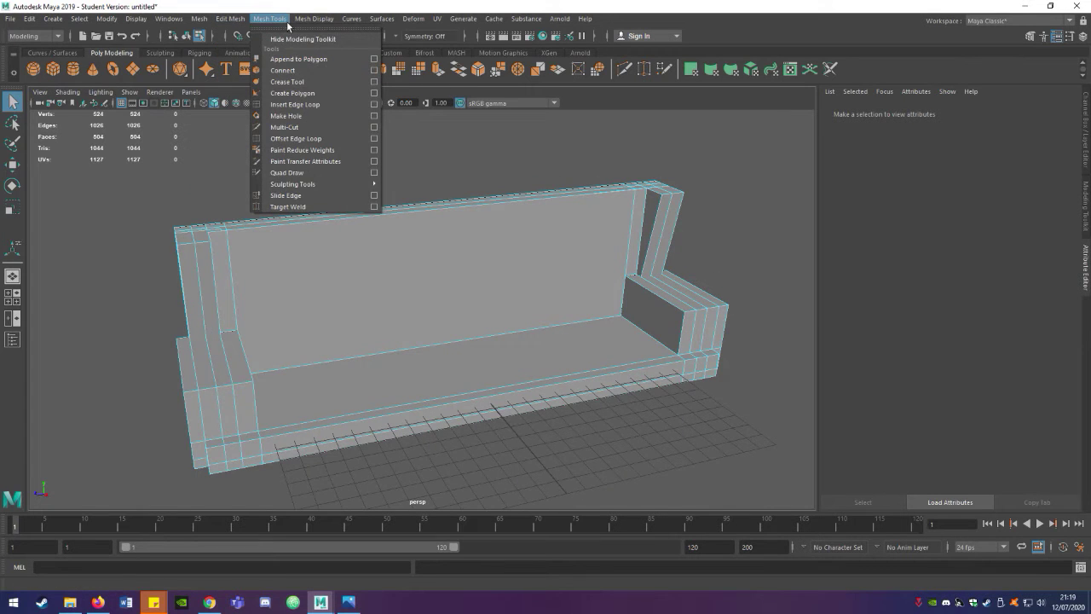
- Insert edge loops across the sofa's seat and back with Insert Edge Loop
{"action": "left_click", "coordinate": [372, 105]}
{"action": "left_click", "coordinate": [348, 219]}
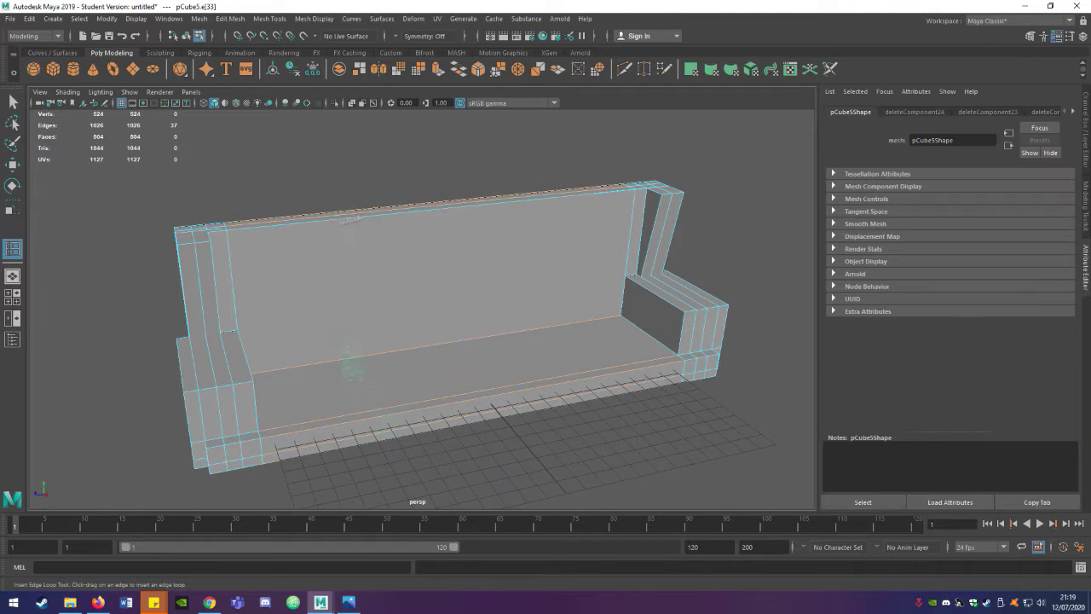
{"action": "left_click", "coordinate": [334, 220]}
{"action": "left_click_drag", "start_coordinate": [334, 219], "coordinate": [328, 224], "text": "alt"}
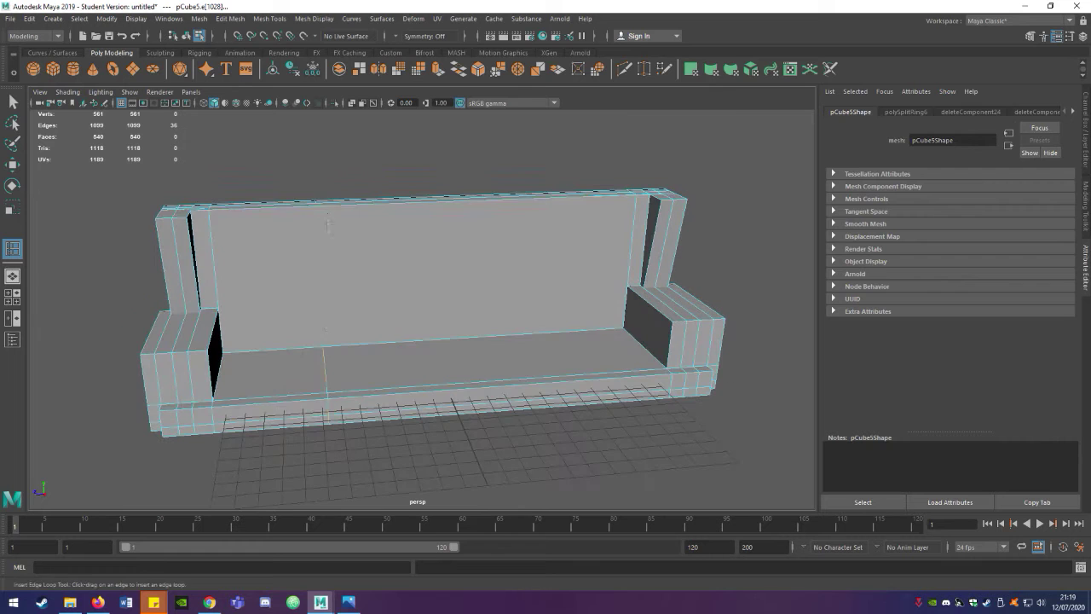
{"action": "key", "text": "F8"}
{"action": "left_click_drag", "start_coordinate": [428, 323], "coordinate": [288, 346], "text": "alt"}
{"action": "left_click", "coordinate": [300, 231]}
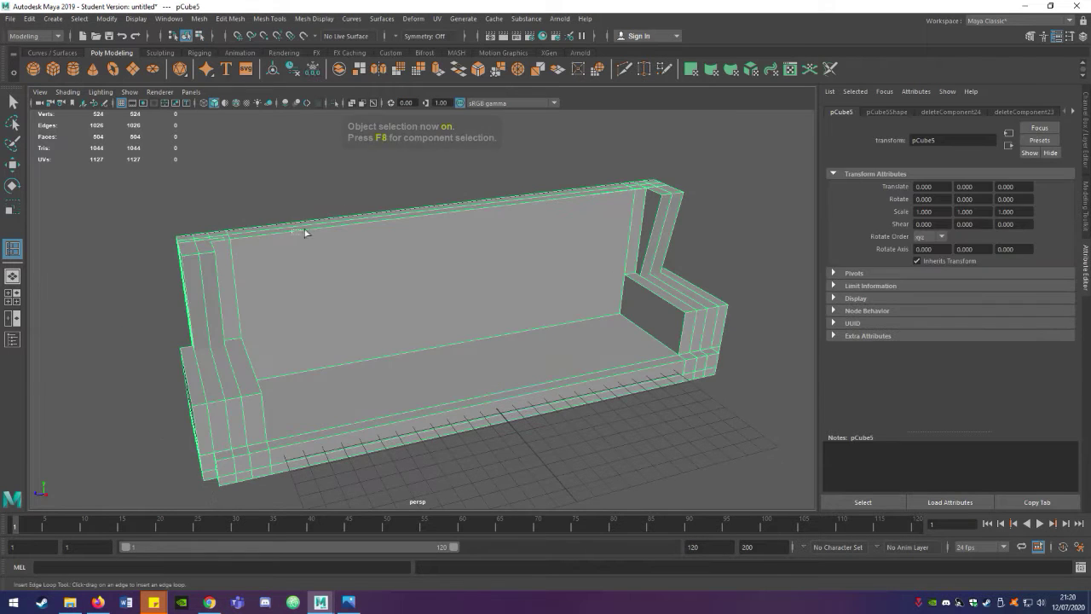
- Add two more edge loops across the seat to complete the four sections
{"action": "left_click", "coordinate": [352, 372]}
{"action": "left_click_drag", "start_coordinate": [352, 372], "coordinate": [412, 357], "text": "alt"}
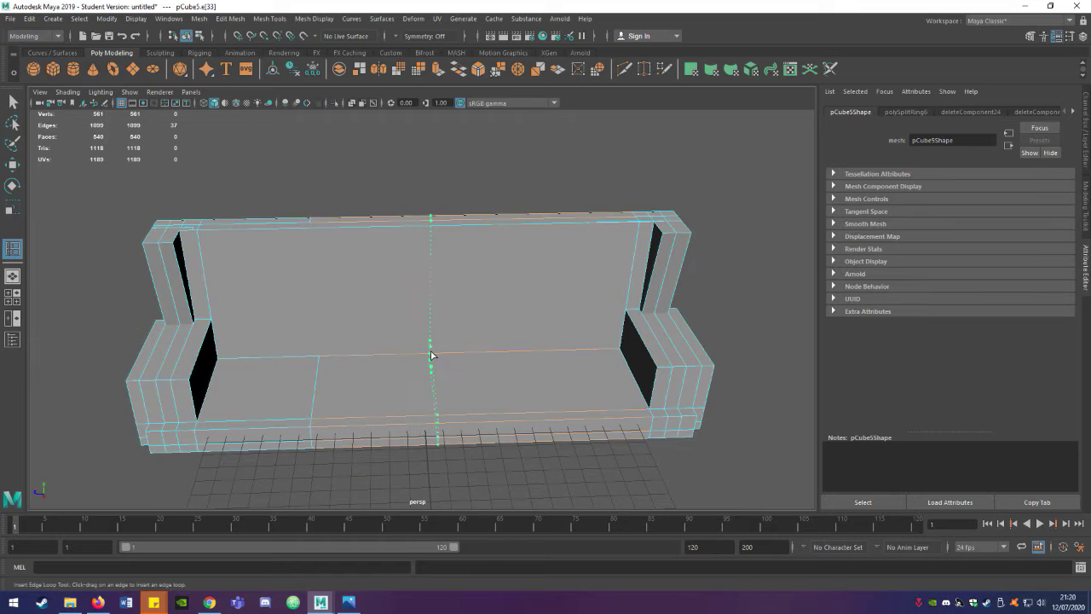
{"action": "left_click_drag", "start_coordinate": [524, 358], "coordinate": [304, 362], "text": "alt"}
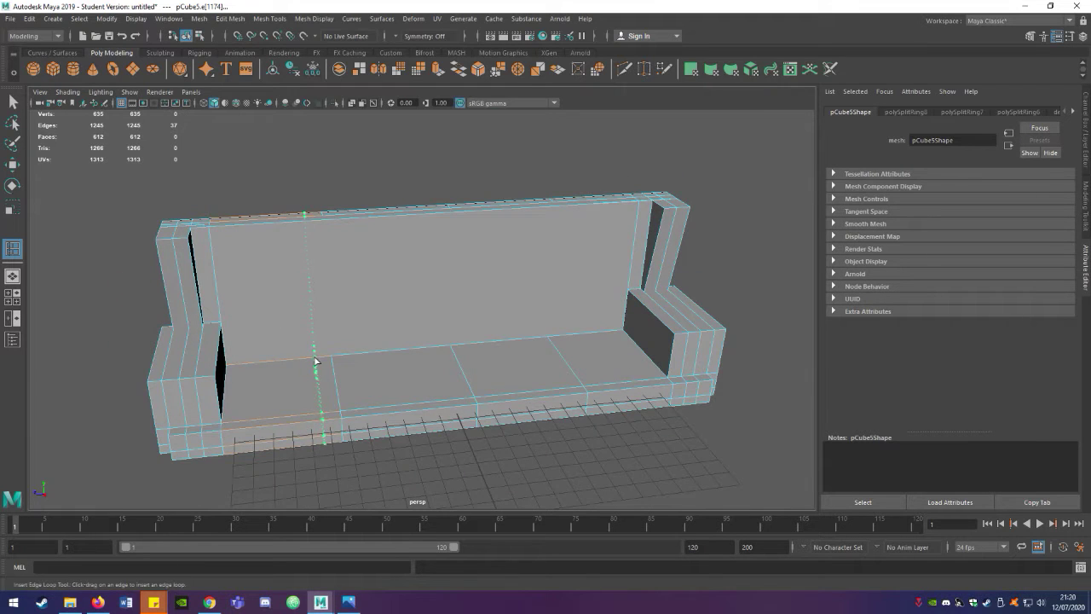
{"action": "left_click", "coordinate": [434, 352]}
{"action": "mouse_move", "coordinate": [433, 351]}
{"action": "left_mouse_down", "text": "alt"}
{"action": "mouse_move", "coordinate": [449, 407]}
{"action": "mouse_move", "coordinate": [315, 424]}
{"action": "left_mouse_up", "text": "alt"}
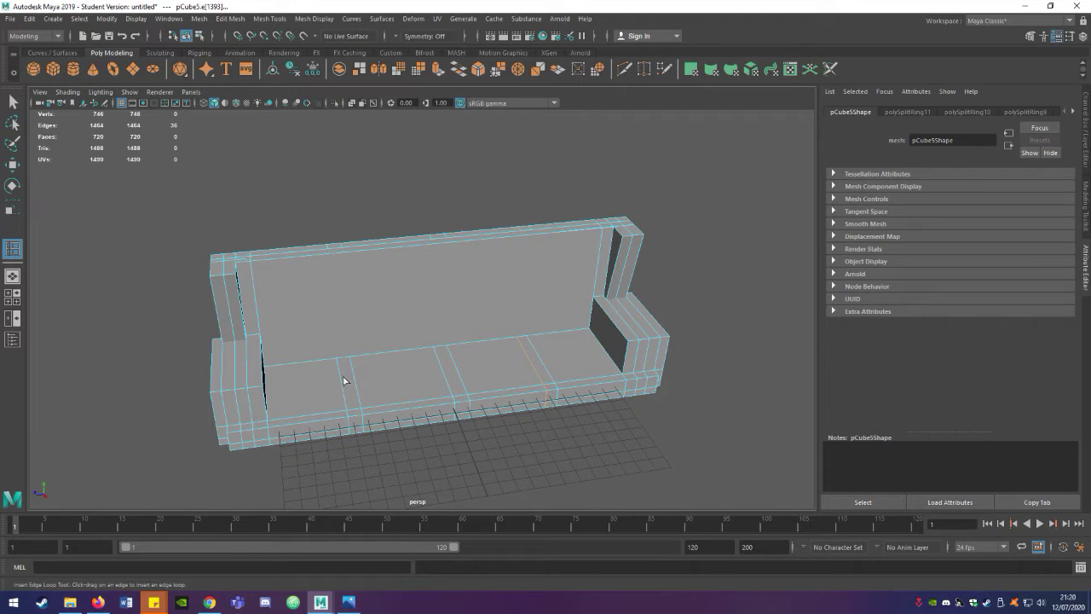
{"action": "left_click_drag", "start_coordinate": [513, 369], "coordinate": [450, 297], "text": "alt"}
{"action": "scroll", "coordinate": [450, 297], "scroll_direction": "up", "scroll_amount": 3}
{"action": "key", "text": "F11"}
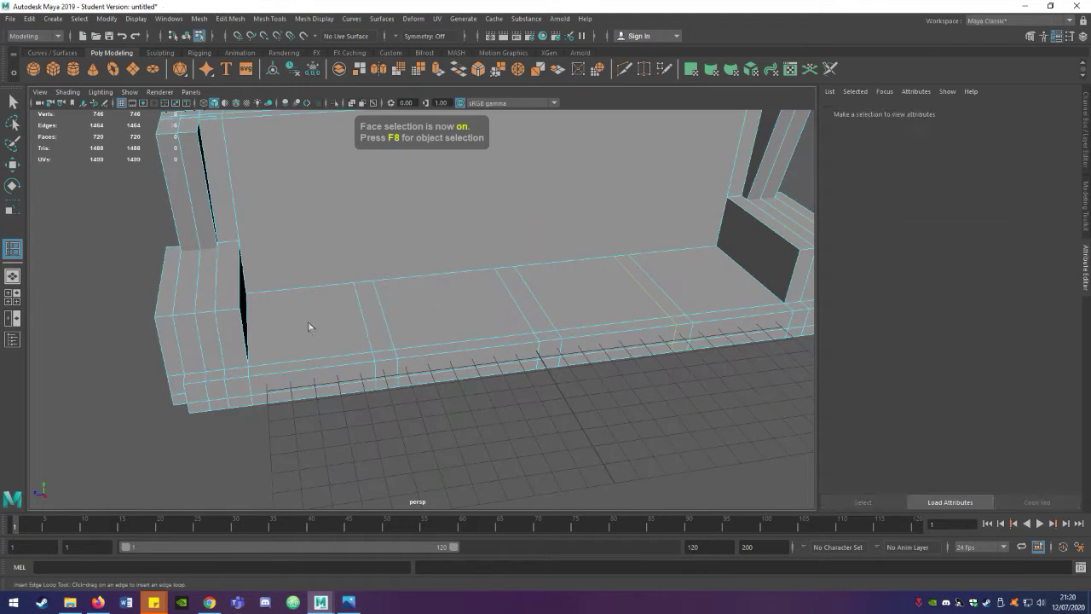
{"action": "key", "text": "ctrl+z"}
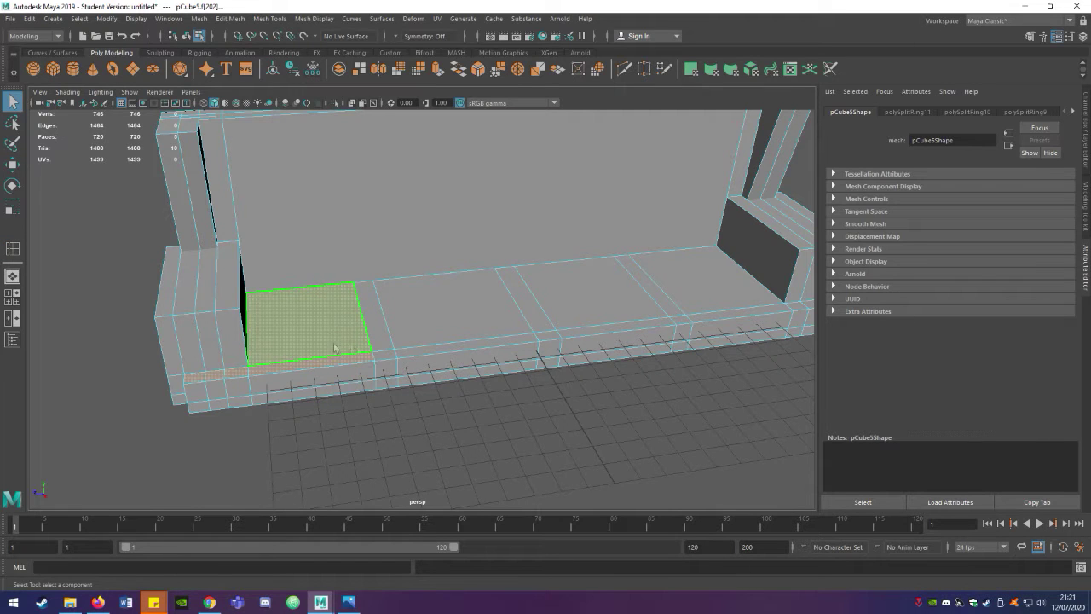
- Extrude the left seat face
{"action": "left_click", "coordinate": [436, 72]}
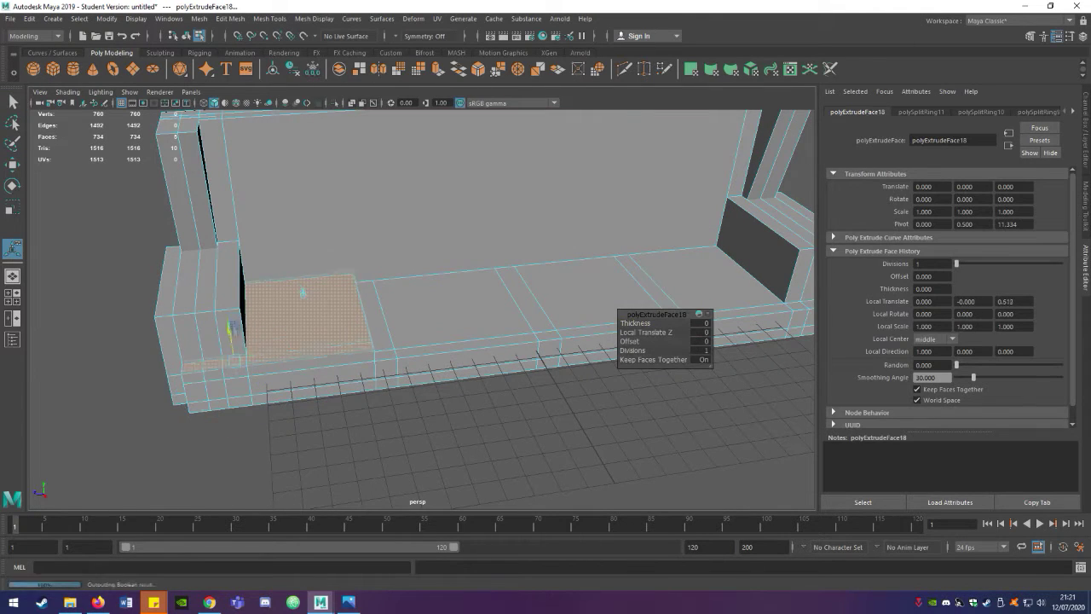
{"action": "mouse_move", "coordinate": [230, 330]}
{"action": "left_mouse_down", "text": "alt"}
{"action": "mouse_move", "coordinate": [360, 390]}
{"action": "mouse_move", "coordinate": [269, 334]}
{"action": "left_mouse_up", "text": "alt"}
{"action": "key", "text": "q"}
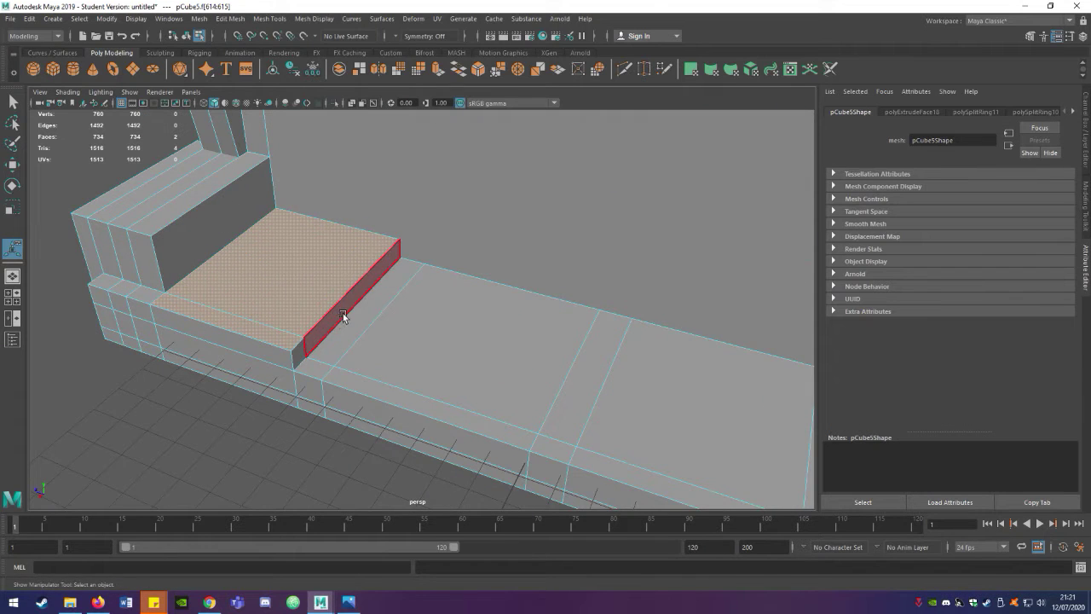
{"action": "key", "text": "w"}
{"action": "mouse_move", "coordinate": [230, 252]}
{"action": "left_mouse_down", "text": "alt"}
{"action": "mouse_move", "coordinate": [294, 329]}
{"action": "mouse_move", "coordinate": [187, 394]}
{"action": "left_mouse_up", "text": "alt"}
- Select two front seat faces, undo a stray extrude, and pull the faces outward
{"action": "left_click", "coordinate": [188, 394]}
{"action": "left_click", "coordinate": [220, 385], "text": "shift"}
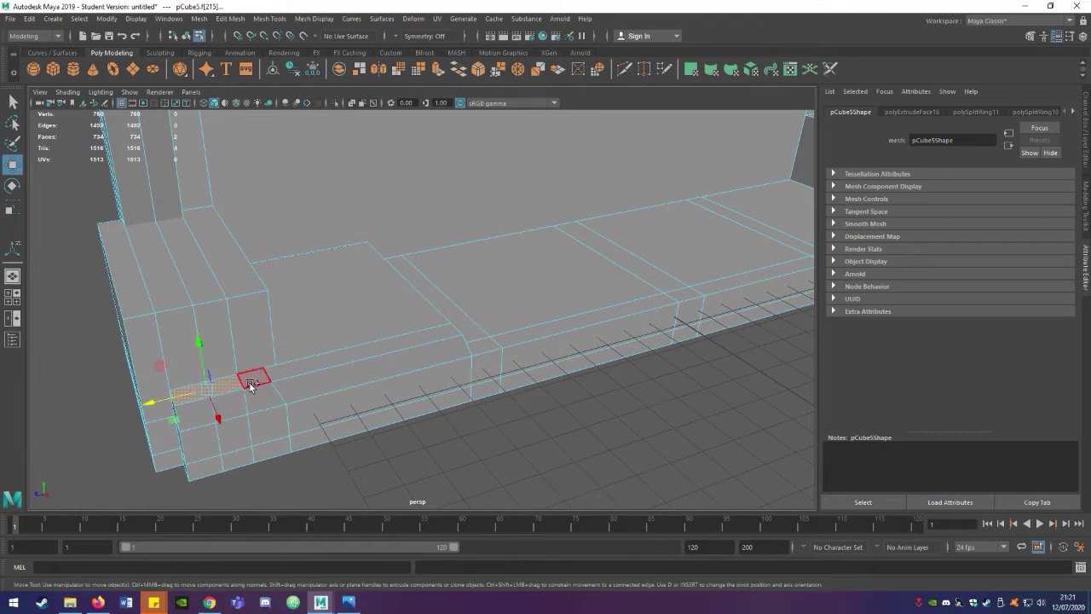
{"action": "mouse_move", "coordinate": [175, 396]}
{"action": "left_mouse_down", "text": "alt"}
{"action": "mouse_move", "coordinate": [133, 396]}
{"action": "mouse_move", "coordinate": [263, 442]}
{"action": "mouse_move", "coordinate": [360, 400]}
{"action": "mouse_move", "coordinate": [397, 348]}
{"action": "left_mouse_up", "text": "alt"}
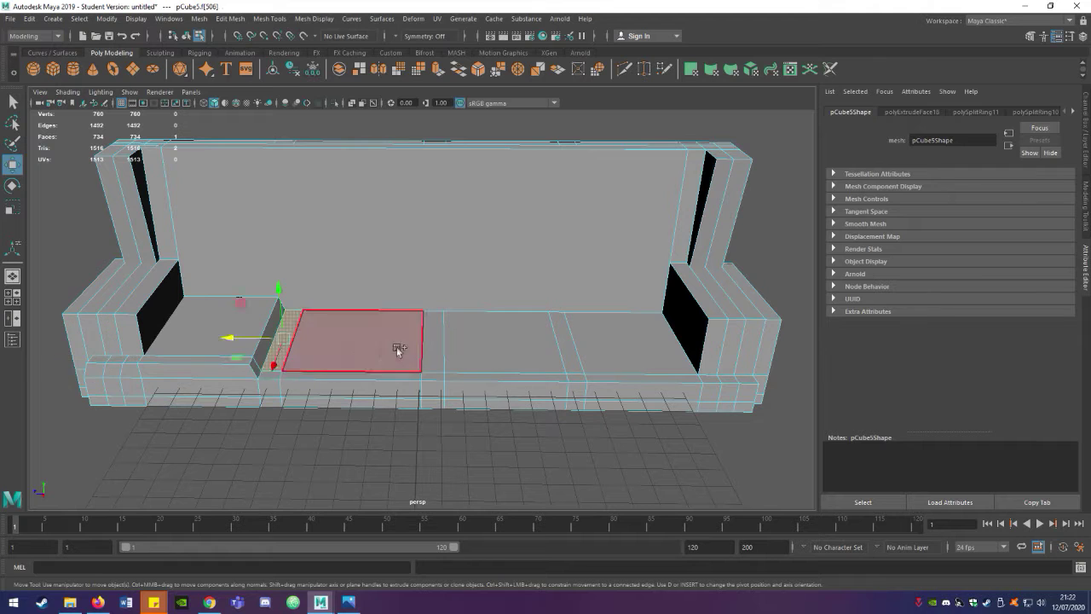
{"action": "key", "text": "ctrl+e"}
{"action": "key", "text": "ctrl+z"}
{"action": "key", "text": "ctrl+z"}
{"action": "key", "text": "ctrl+z"}
{"action": "key", "text": "ctrl+z"}
{"action": "key", "text": "ctrl+z"}
{"action": "key", "text": "ctrl+z"}
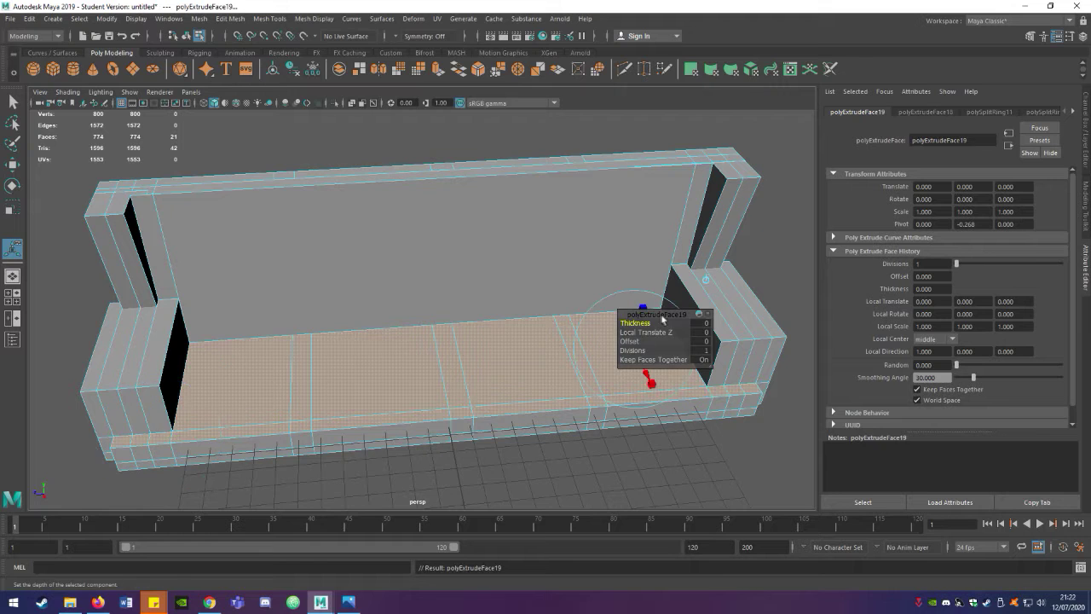
{"action": "mouse_move", "coordinate": [639, 305]}
{"action": "left_mouse_down"}
{"action": "mouse_move", "coordinate": [433, 399]}
{"action": "mouse_move", "coordinate": [433, 438]}
{"action": "left_mouse_up"}
{"action": "left_click", "coordinate": [250, 382]}
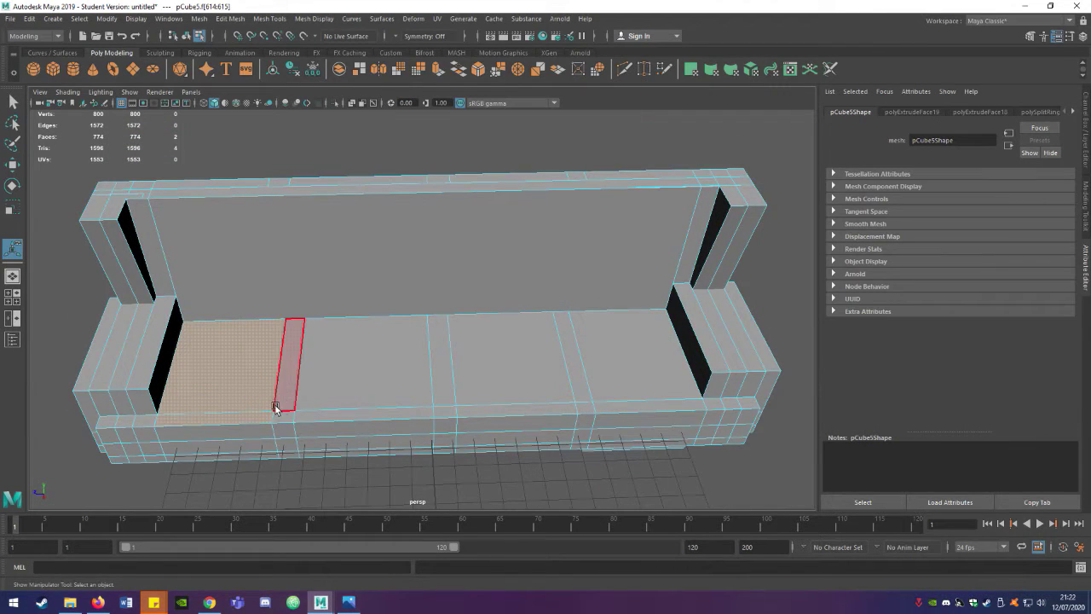
{"action": "mouse_move", "coordinate": [178, 372]}
{"action": "left_mouse_down", "text": "alt"}
{"action": "mouse_move", "coordinate": [228, 412]}
{"action": "mouse_move", "coordinate": [324, 343]}
{"action": "left_mouse_up", "text": "alt"}
- Adjust the left cushion's thin face strip, undoing unwanted scale changes
{"action": "left_click", "coordinate": [229, 411]}
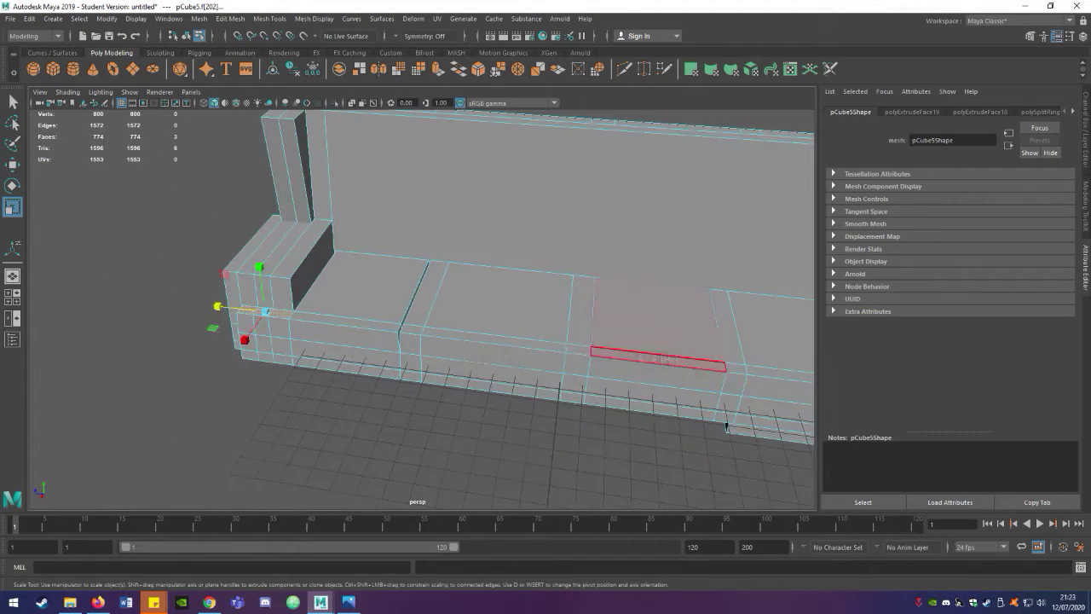
{"action": "left_click", "coordinate": [326, 338]}
{"action": "left_click", "coordinate": [552, 358]}
{"action": "key", "text": "ctrl+z"}
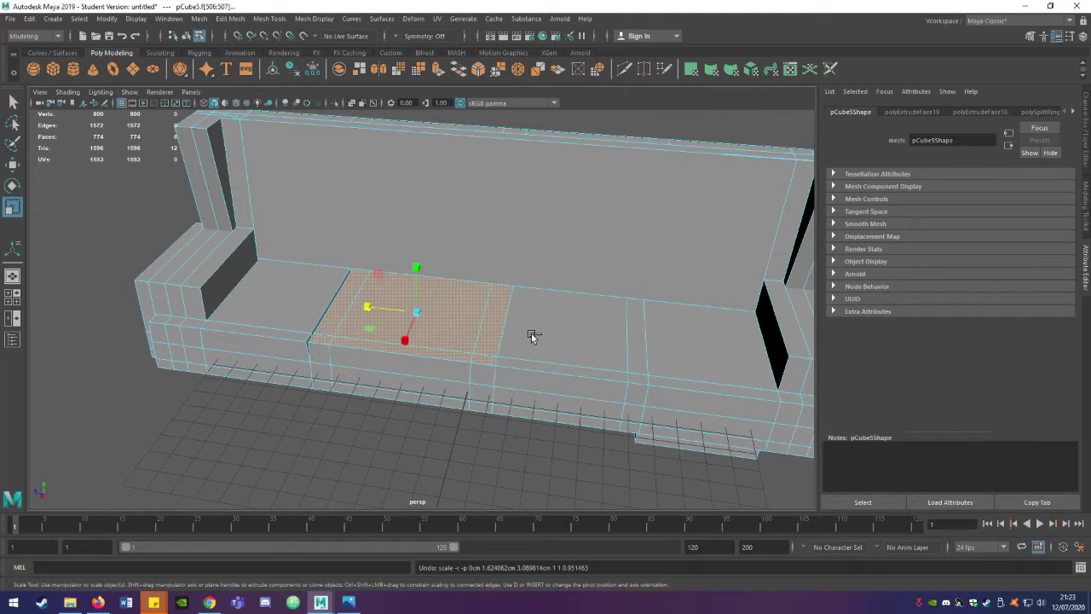
{"action": "left_click", "coordinate": [492, 317]}
{"action": "key", "text": "ctrl+z"}
{"action": "key", "text": "ctrl+z"}
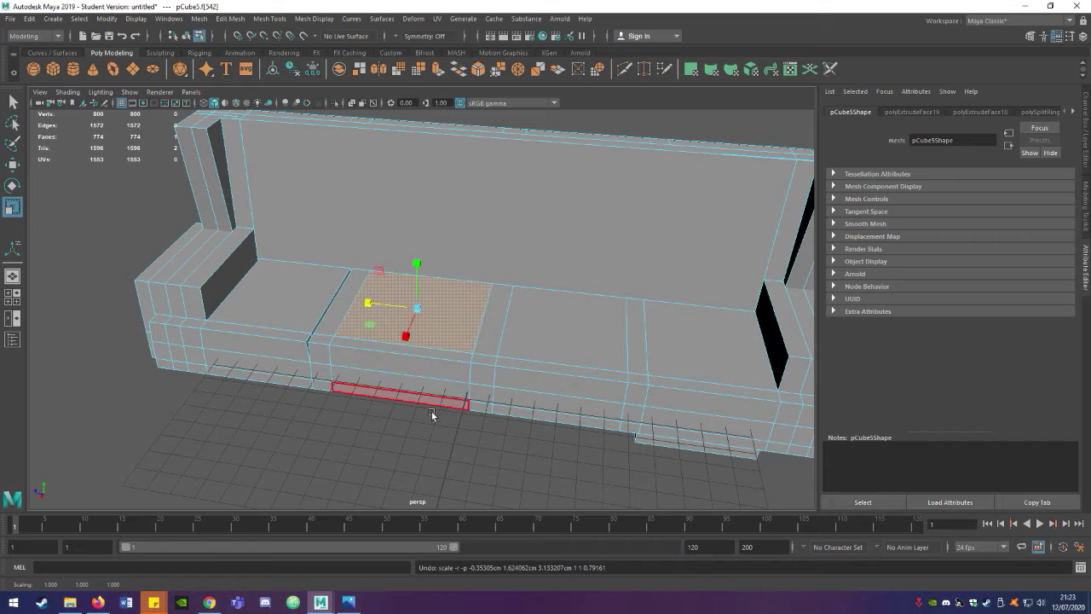
{"action": "key", "text": "ctrl+z"}
{"action": "left_click", "coordinate": [493, 320]}
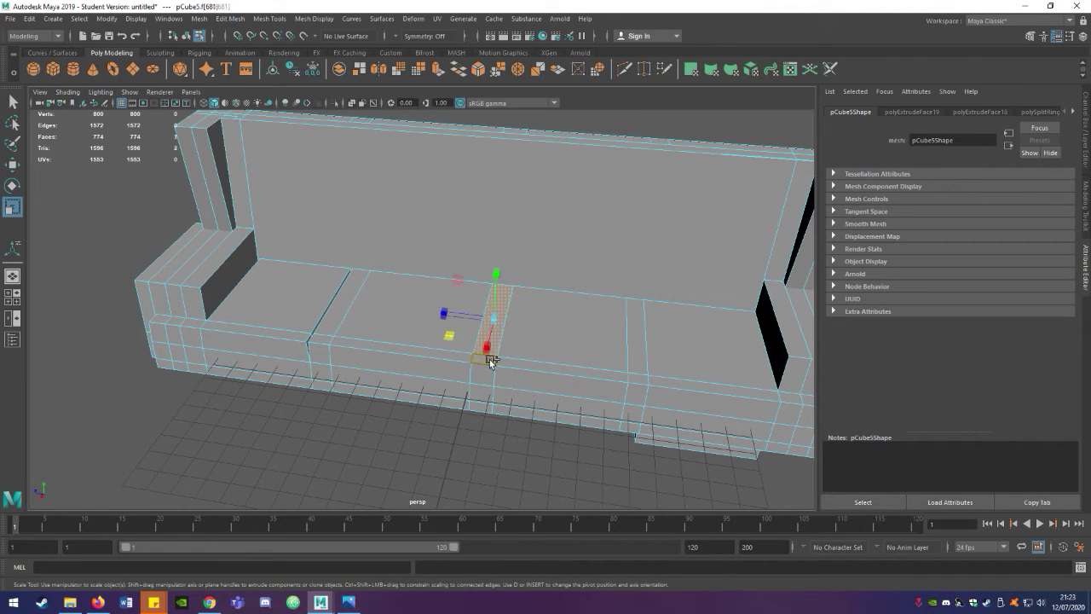
{"action": "left_click_drag", "start_coordinate": [484, 348], "coordinate": [451, 362]}
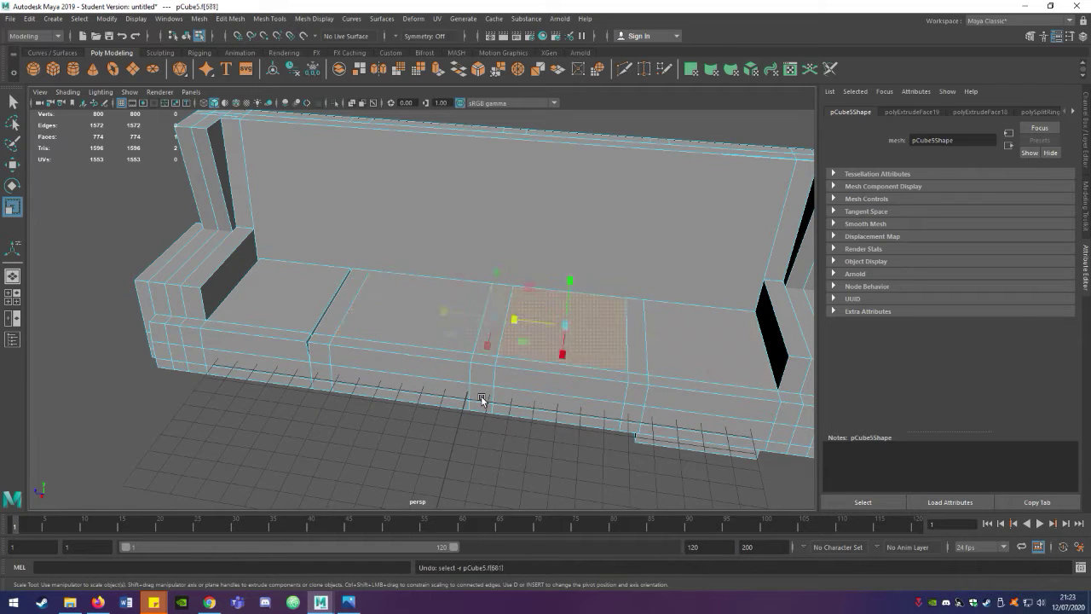
{"action": "key", "text": "ctrl+z"}
{"action": "key", "text": "ctrl+z"}
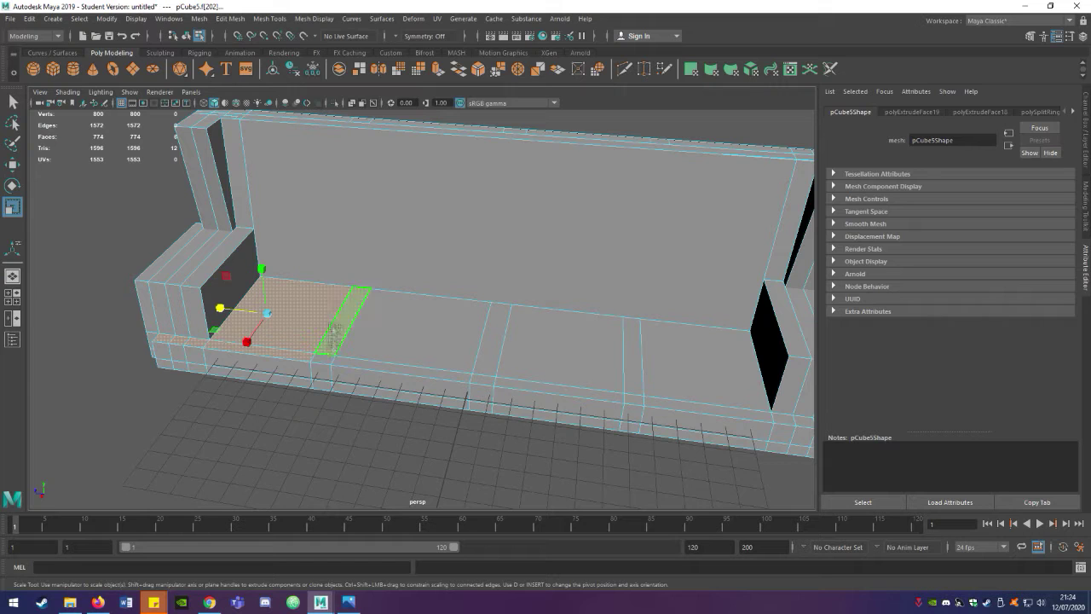
- Extrude the seat face into a raised cushion and shift its side strip right
{"action": "key", "text": "ctrl+e"}
{"action": "mouse_move", "coordinate": [274, 292]}
{"action": "left_mouse_down"}
{"action": "mouse_move", "coordinate": [187, 300]}
{"action": "mouse_move", "coordinate": [128, 391]}
{"action": "mouse_move", "coordinate": [191, 361]}
{"action": "left_mouse_up"}
{"action": "key", "text": "r"}
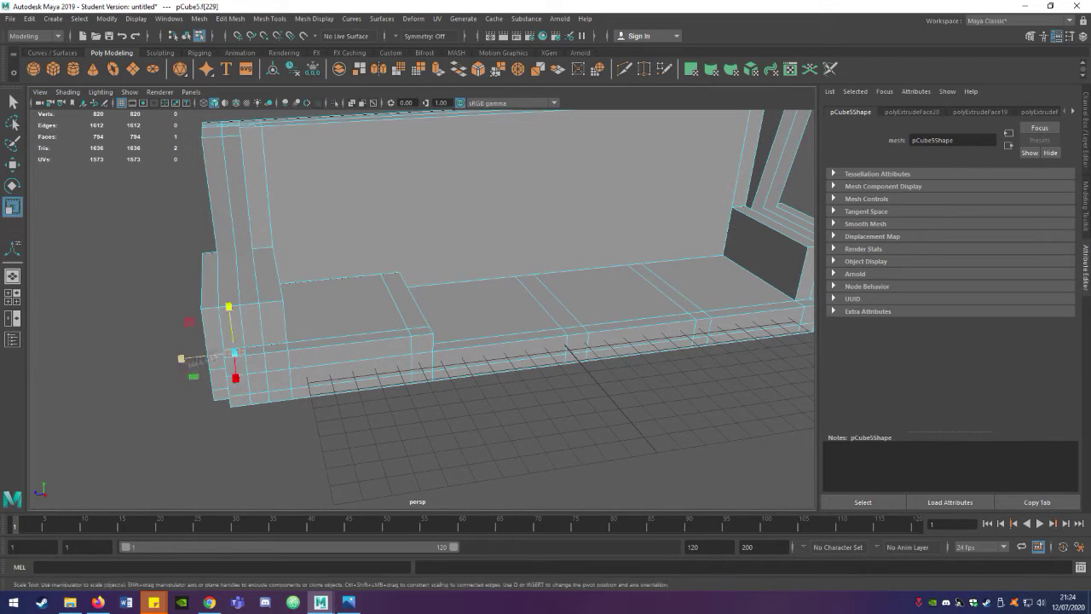
{"action": "left_click", "coordinate": [338, 328], "text": "shift"}
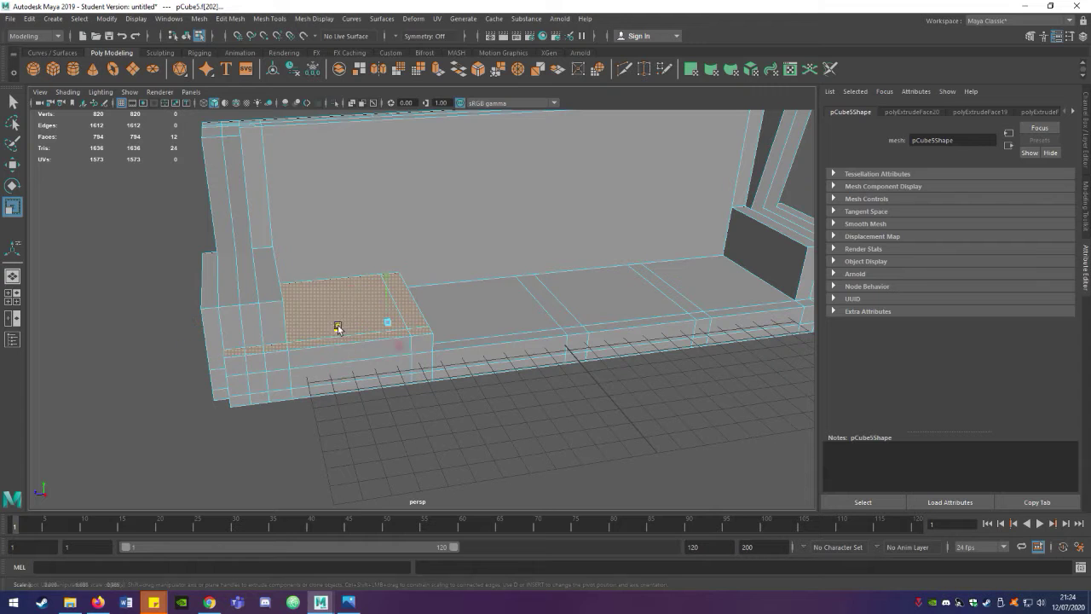
{"action": "left_click_drag", "start_coordinate": [338, 328], "coordinate": [339, 338], "text": "alt"}
{"action": "left_click", "coordinate": [338, 337]}
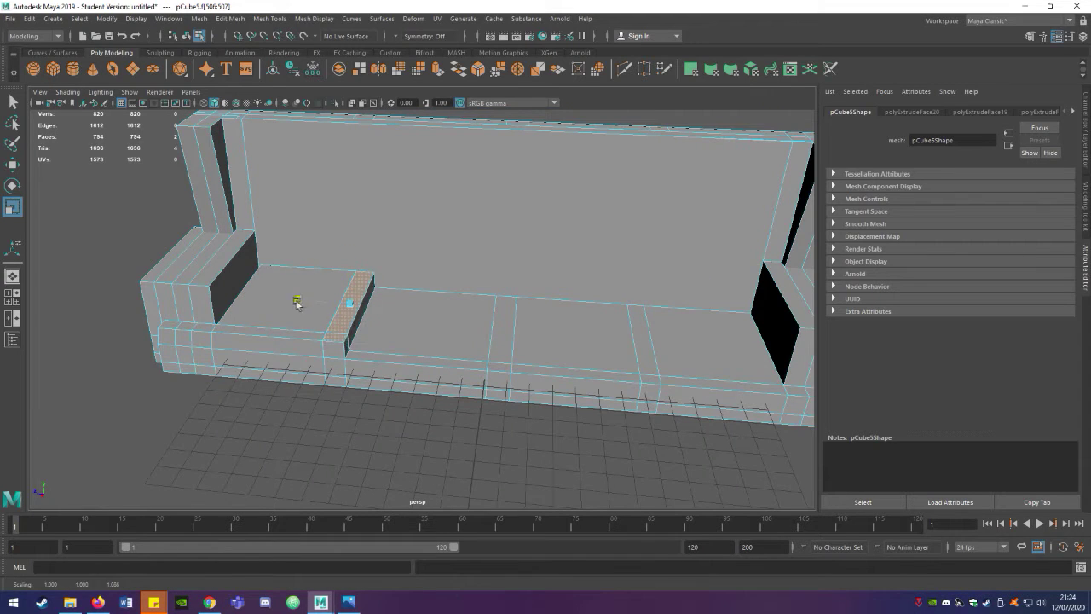
{"action": "key", "text": "w"}
{"action": "left_click_drag", "start_coordinate": [288, 303], "coordinate": [300, 304]}
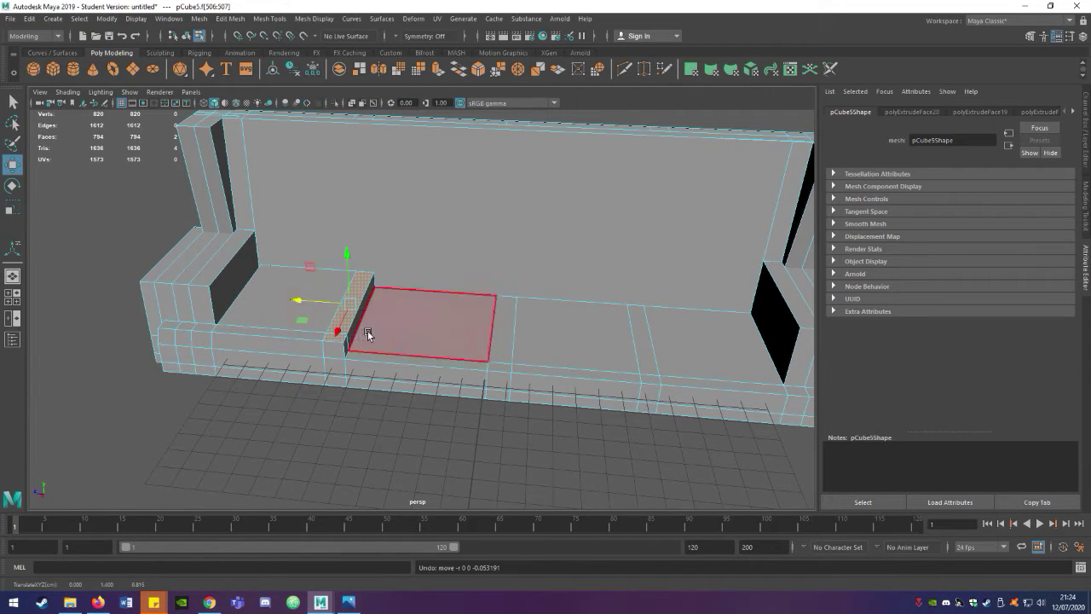
- Select the neighbouring seat section and extrude it upward by 0.896
{"action": "left_click", "coordinate": [368, 334]}
{"action": "left_click_drag", "start_coordinate": [368, 334], "coordinate": [414, 376], "text": "alt"}
{"action": "key", "text": "ctrl+e"}
{"action": "mouse_move", "coordinate": [400, 285]}
{"action": "left_mouse_down", "text": "alt"}
{"action": "mouse_move", "coordinate": [346, 324]}
{"action": "mouse_move", "coordinate": [490, 285]}
{"action": "mouse_move", "coordinate": [299, 391]}
{"action": "mouse_move", "coordinate": [366, 347]}
{"action": "left_mouse_up", "text": "alt"}
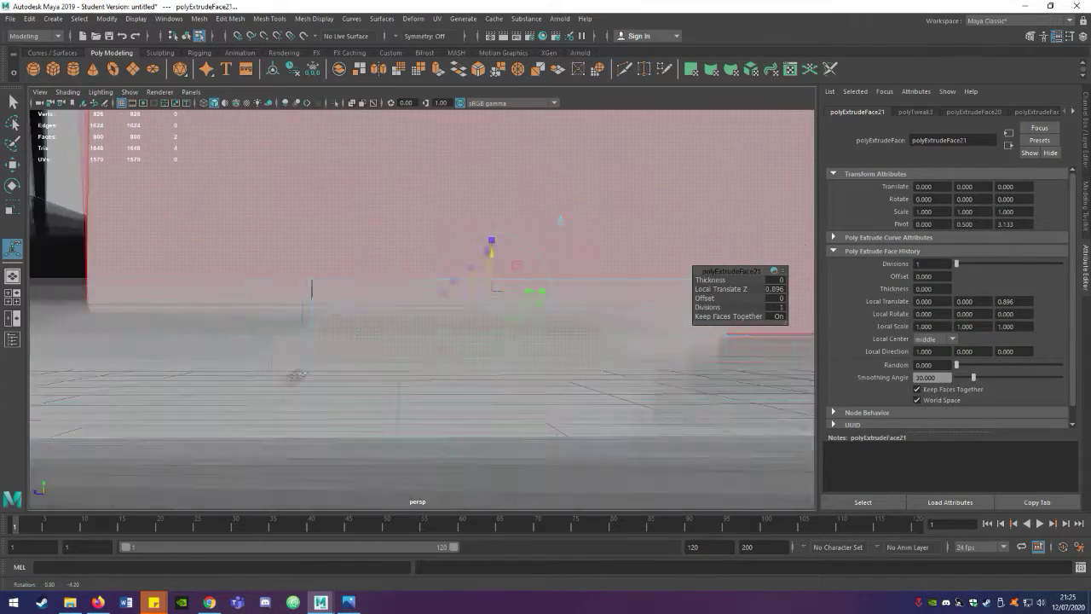
- Extrude the middle seat faces into a cushion and lower its front face slightly
{"action": "key", "text": "r"}
{"action": "left_click", "coordinate": [426, 367]}
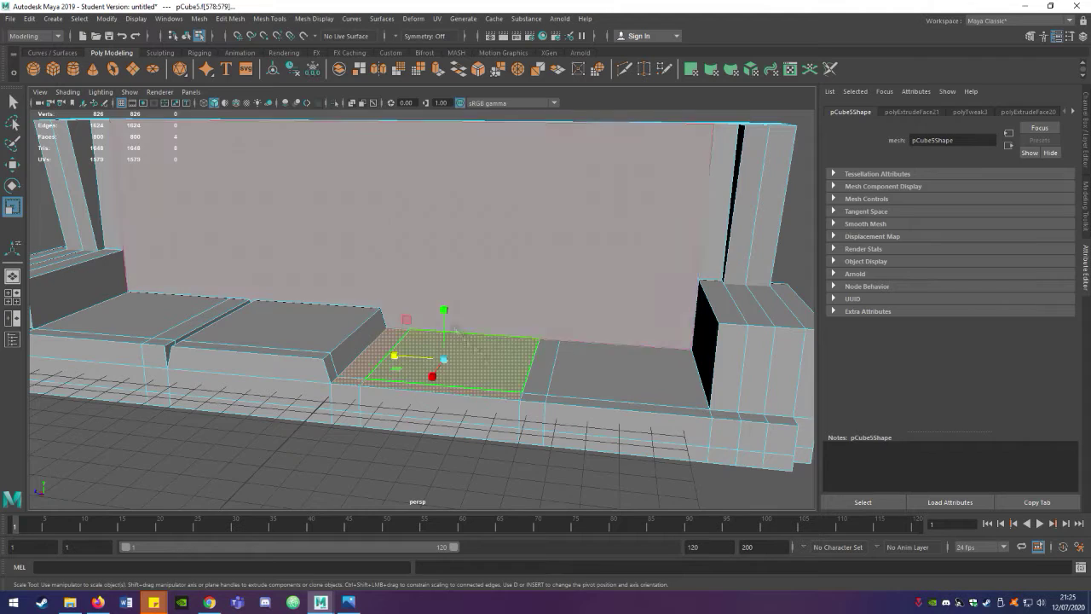
{"action": "key", "text": "ctrl+e"}
{"action": "mouse_move", "coordinate": [345, 481]}
{"action": "left_mouse_down", "text": "alt"}
{"action": "mouse_move", "coordinate": [594, 310]}
{"action": "mouse_move", "coordinate": [596, 281]}
{"action": "mouse_move", "coordinate": [371, 458]}
{"action": "mouse_move", "coordinate": [420, 424]}
{"action": "left_mouse_up", "text": "alt"}
{"action": "key", "text": "r"}
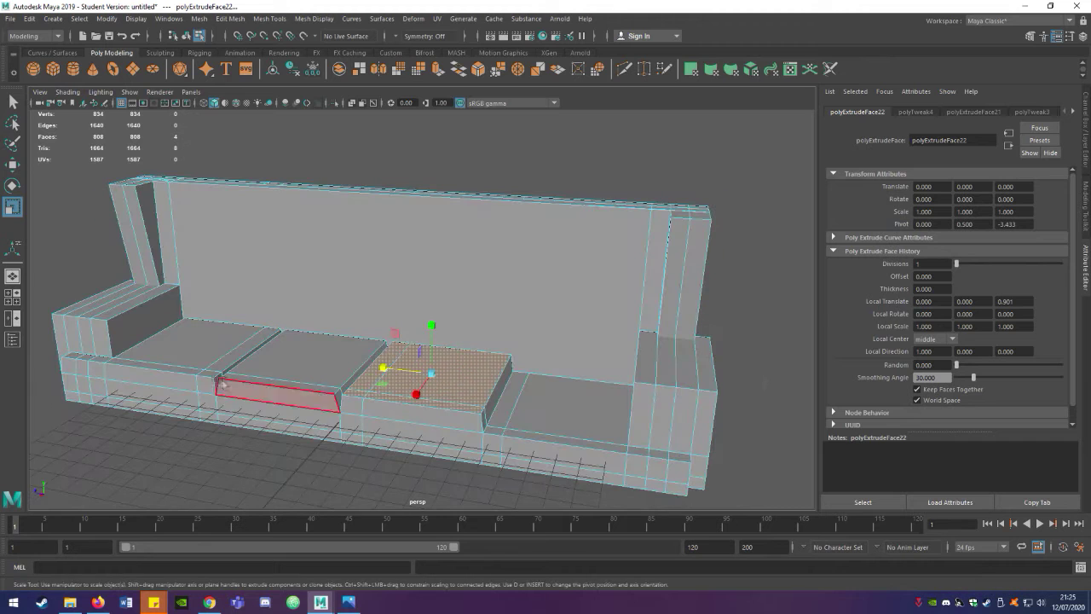
{"action": "left_click", "coordinate": [231, 392]}
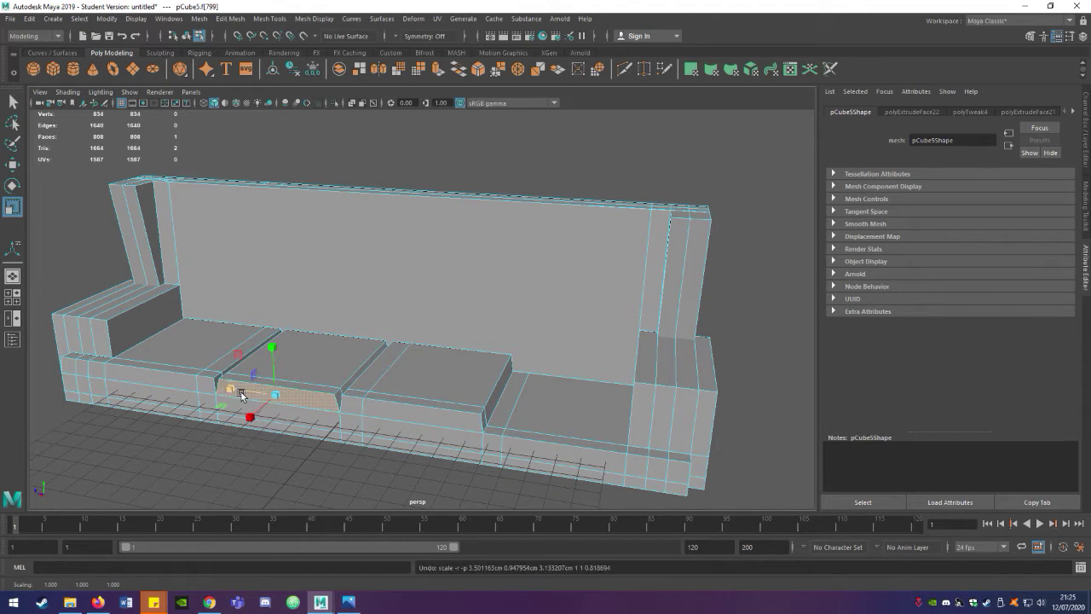
{"action": "key", "text": "w"}
{"action": "left_click_drag", "start_coordinate": [271, 346], "coordinate": [270, 353]}
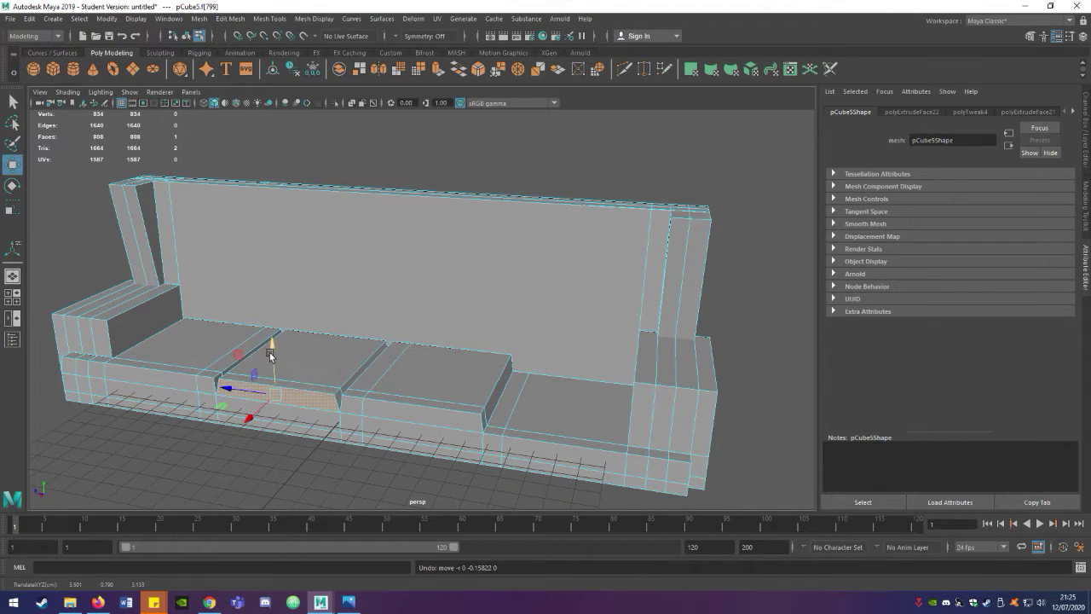
- Extrude the right seat face into the last cushion and shift the arm faces sideways
{"action": "left_click", "coordinate": [489, 429]}
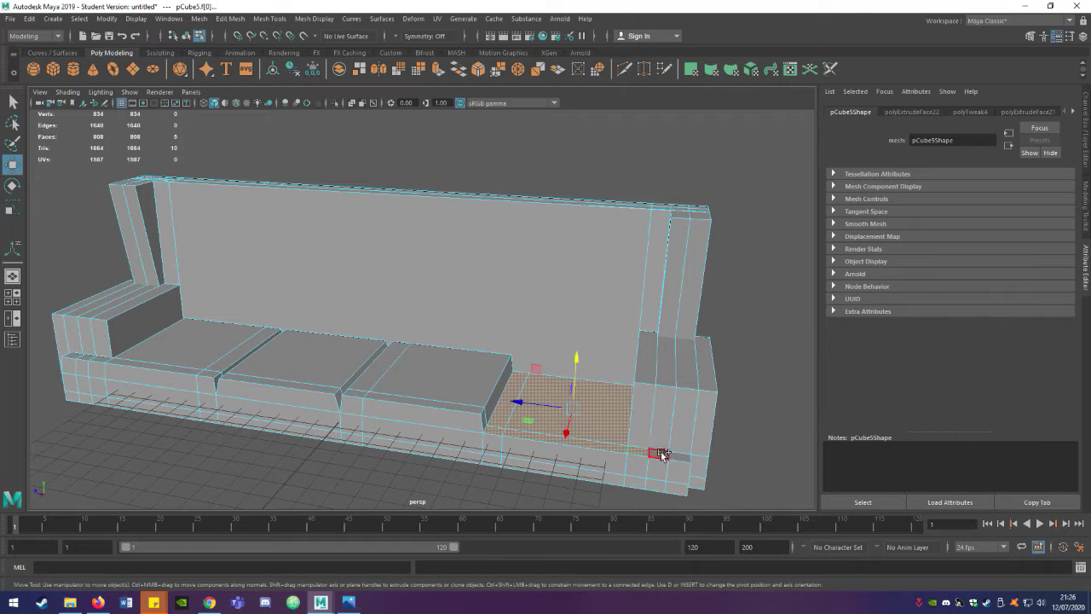
{"action": "key", "text": "ctrl+e"}
{"action": "mouse_move", "coordinate": [511, 422]}
{"action": "left_mouse_down", "text": "alt"}
{"action": "mouse_move", "coordinate": [555, 332]}
{"action": "mouse_move", "coordinate": [443, 401]}
{"action": "left_mouse_up", "text": "alt"}
{"action": "key", "text": "r"}
{"action": "scroll", "coordinate": [387, 437], "scroll_direction": "down", "scroll_amount": 3}
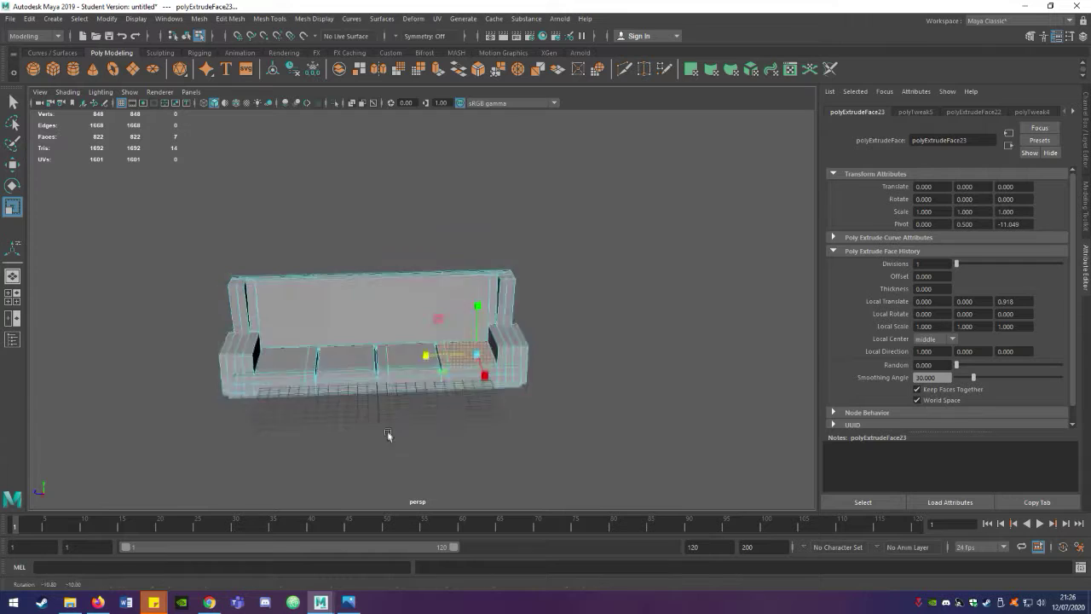
{"action": "left_click_drag", "start_coordinate": [388, 437], "coordinate": [443, 358], "text": "alt"}
{"action": "left_click", "coordinate": [415, 311]}
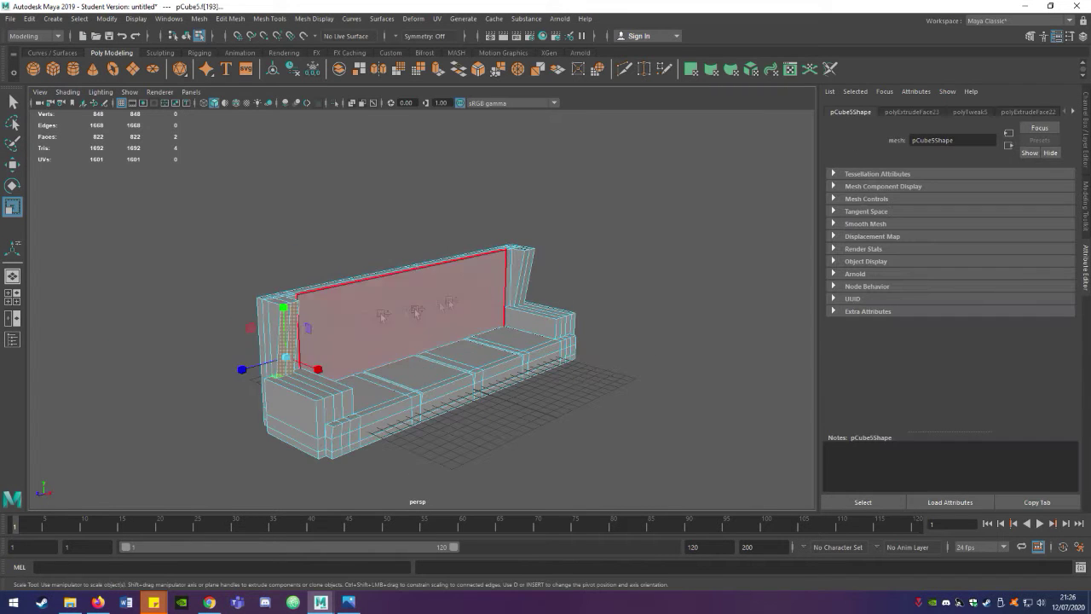
{"action": "key", "text": "w"}
{"action": "mouse_move", "coordinate": [443, 334]}
{"action": "left_mouse_down"}
{"action": "mouse_move", "coordinate": [472, 338]}
{"action": "mouse_move", "coordinate": [395, 432]}
{"action": "mouse_move", "coordinate": [312, 419]}
{"action": "mouse_move", "coordinate": [325, 415]}
{"action": "left_mouse_up"}
- Save the scene as cadeira_apa.mb on the F: drive
{"action": "key", "text": "q"}
{"action": "key", "text": "ctrl+shift+s"}
{"action": "left_click", "coordinate": [356, 168]}
{"action": "double_click", "coordinate": [430, 178]}
{"action": "left_click", "coordinate": [439, 415]}
{"action": "key", "text": "Return"}
{"action": "key", "text": "w"}
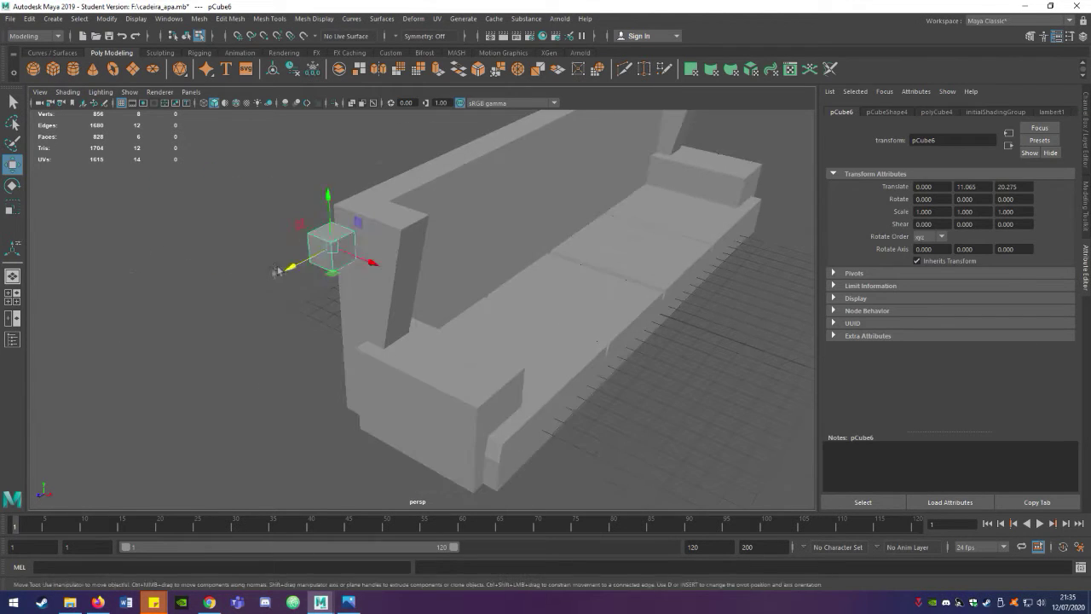
- Scale the new cube into a tall leg block and widen its top face to taper it
{"action": "key", "text": "r"}
{"action": "left_click_drag", "start_coordinate": [379, 255], "coordinate": [372, 151]}
{"action": "left_click_drag", "start_coordinate": [420, 317], "coordinate": [450, 326]}
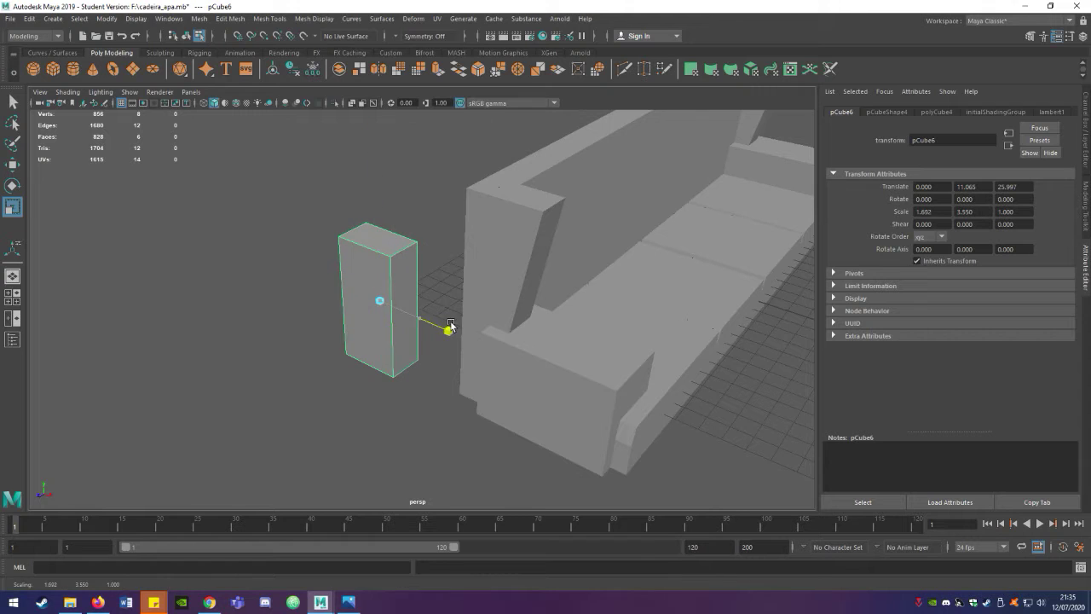
{"action": "key", "text": "F11"}
{"action": "left_click", "coordinate": [397, 300]}
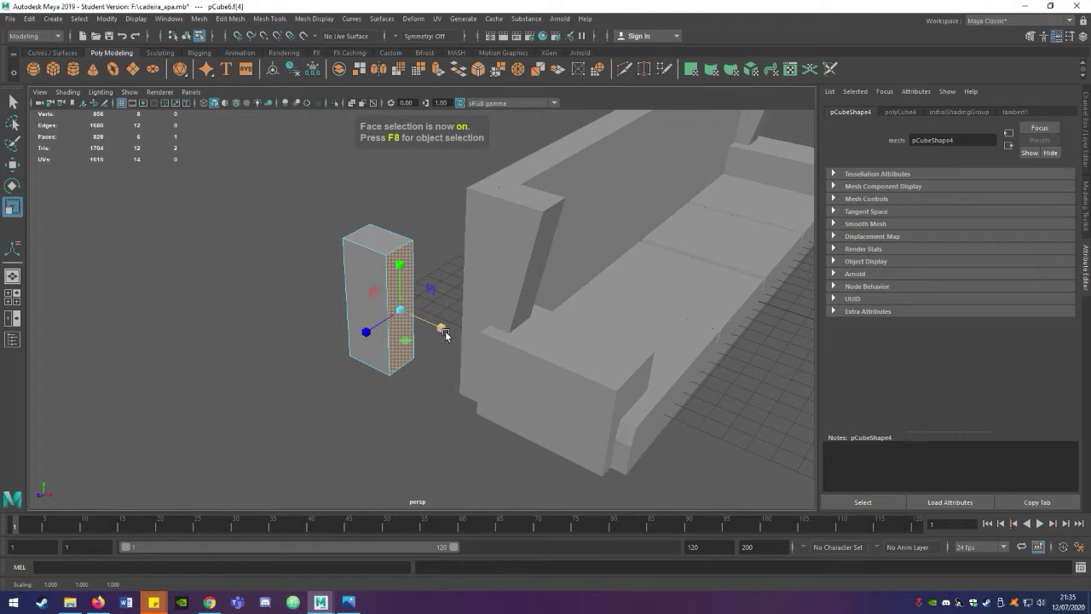
{"action": "left_click", "coordinate": [379, 234]}
{"action": "mouse_move", "coordinate": [431, 266]}
{"action": "left_mouse_down"}
{"action": "mouse_move", "coordinate": [461, 292]}
{"action": "mouse_move", "coordinate": [382, 406]}
{"action": "left_mouse_up"}
- Extrude the leg's bottom face twice to extend the foot
{"action": "left_click", "coordinate": [417, 246]}
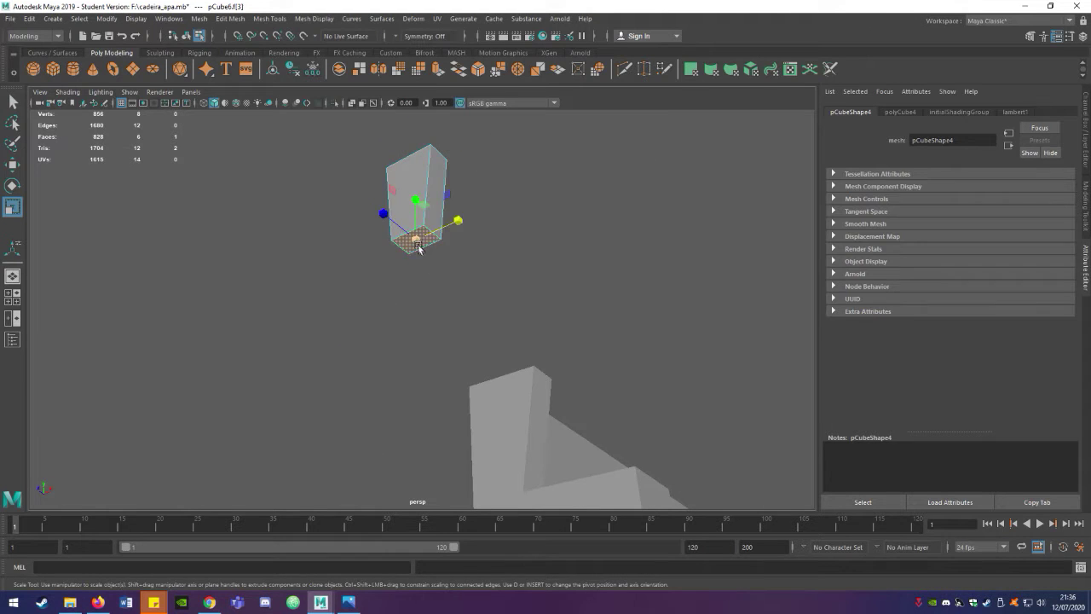
{"action": "key", "text": "ctrl+e"}
{"action": "left_click_drag", "start_coordinate": [409, 256], "coordinate": [361, 273], "text": "alt"}
{"action": "middle_click_drag", "start_coordinate": [360, 272], "coordinate": [372, 176], "text": "alt"}
{"action": "left_click_drag", "start_coordinate": [373, 177], "coordinate": [439, 252], "text": "alt"}
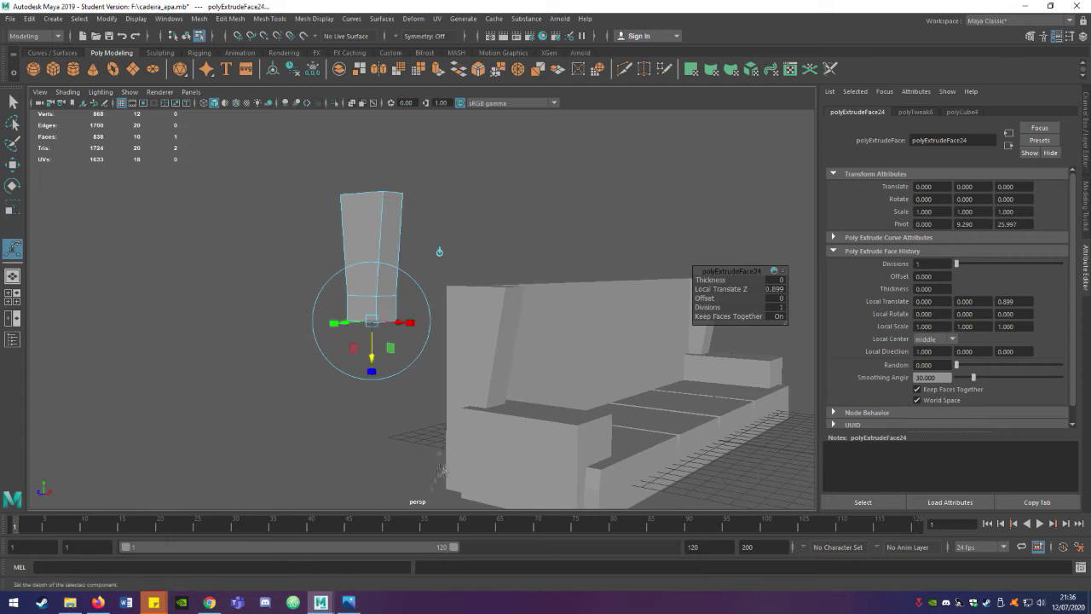
{"action": "key", "text": "ctrl+e"}
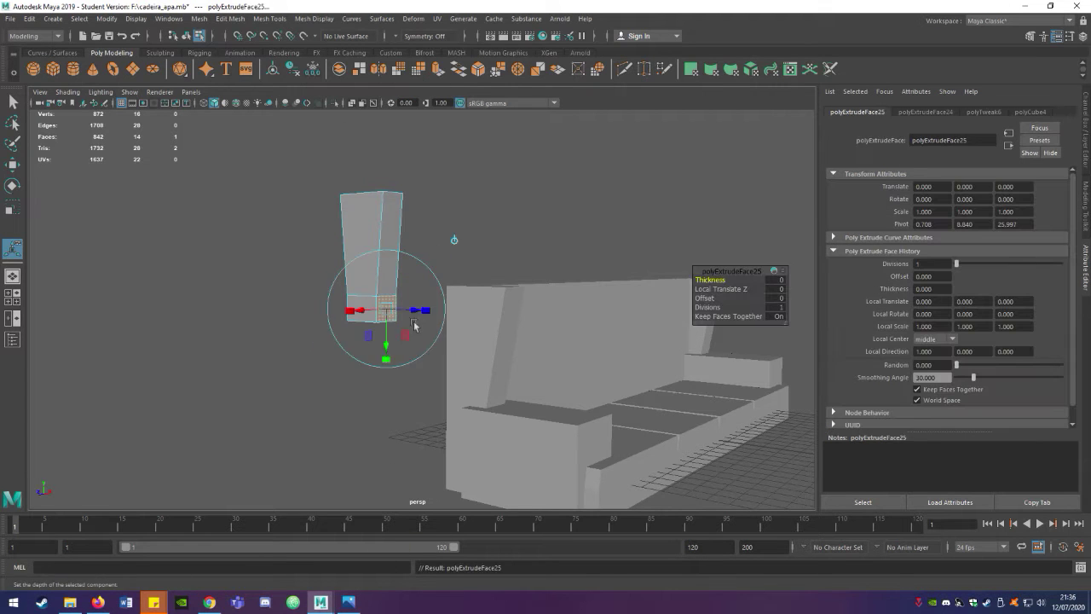
{"action": "left_click_drag", "start_coordinate": [428, 313], "coordinate": [373, 603], "text": "alt"}
{"action": "mouse_move", "coordinate": [372, 538]}
{"action": "left_mouse_down", "text": "alt"}
{"action": "mouse_move", "coordinate": [291, 293]}
{"action": "mouse_move", "coordinate": [416, 371]}
{"action": "mouse_move", "coordinate": [583, 269]}
{"action": "mouse_move", "coordinate": [563, 314]}
{"action": "left_mouse_up", "text": "alt"}
- Shrink the leg and move it under the sofa's corner
{"action": "key", "text": "F8"}
{"action": "key", "text": "w"}
{"action": "key", "text": "r"}
{"action": "mouse_move", "coordinate": [574, 386]}
{"action": "left_mouse_down"}
{"action": "mouse_move", "coordinate": [545, 388]}
{"action": "mouse_move", "coordinate": [477, 426]}
{"action": "left_mouse_up"}
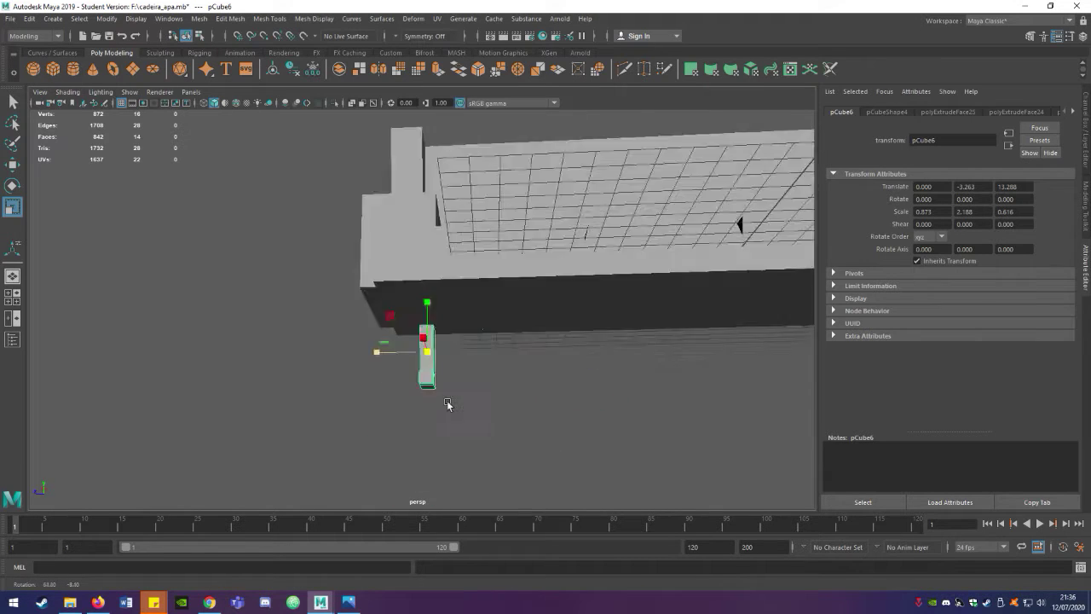
{"action": "left_click_drag", "start_coordinate": [538, 395], "coordinate": [408, 428]}
{"action": "key", "text": "w"}
{"action": "mouse_move", "coordinate": [546, 375]}
{"action": "left_mouse_down"}
{"action": "mouse_move", "coordinate": [433, 275]}
{"action": "mouse_move", "coordinate": [495, 305]}
{"action": "left_mouse_up"}
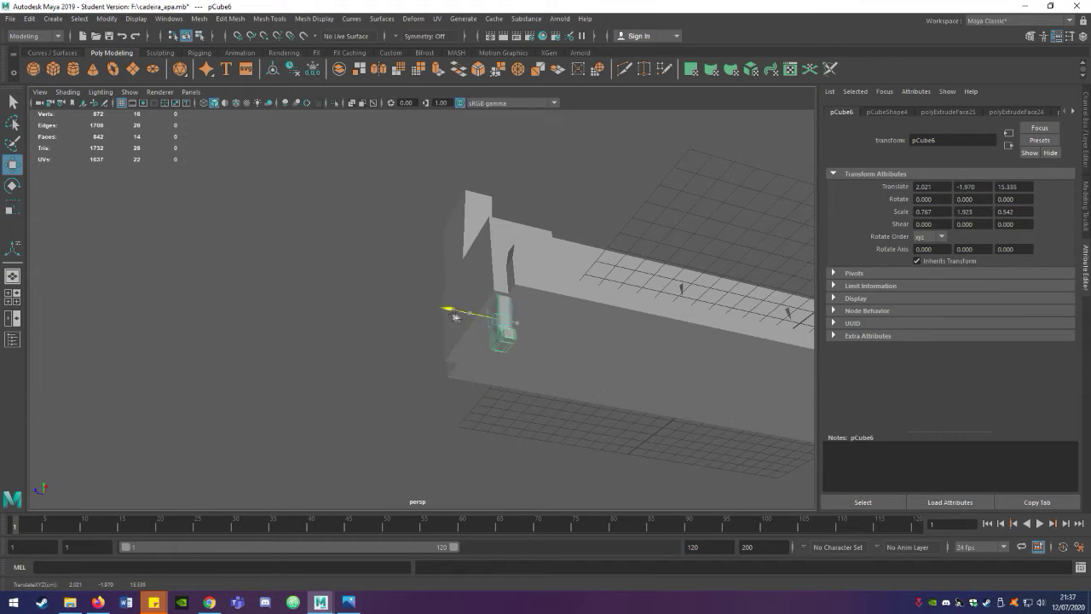
{"action": "mouse_move", "coordinate": [451, 312]}
{"action": "left_mouse_down", "text": "alt"}
{"action": "mouse_move", "coordinate": [511, 266]}
{"action": "mouse_move", "coordinate": [504, 262]}
{"action": "left_mouse_up", "text": "alt"}
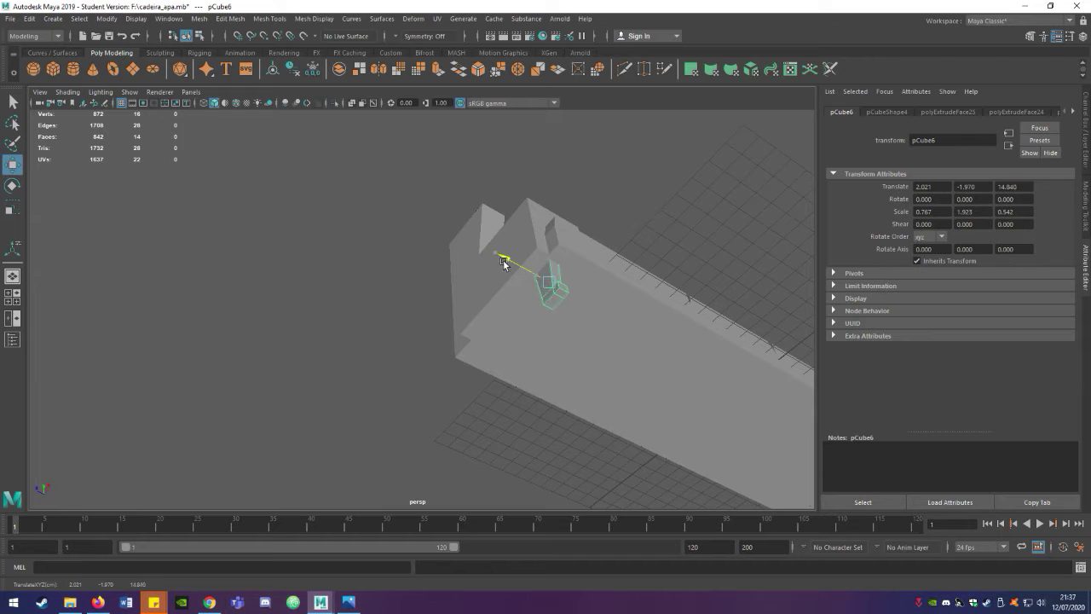
- Duplicate the finished leg to create a second sofa leg
{"action": "key", "text": "ctrl+d"}
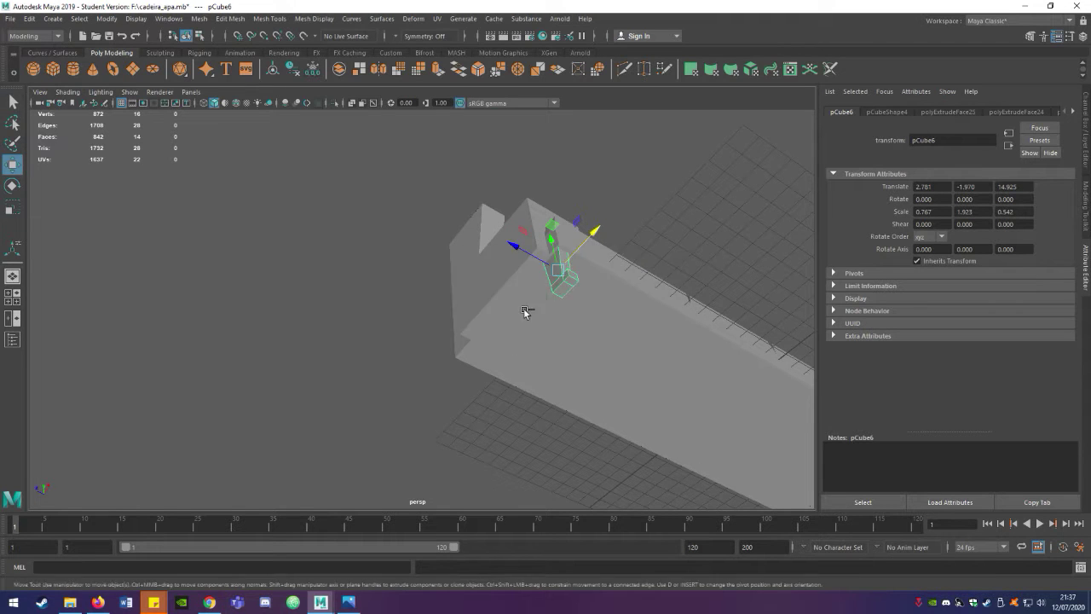
{"action": "key", "text": "ctrl+g"}
{"action": "mouse_move", "coordinate": [597, 236]}
{"action": "left_mouse_down"}
{"action": "mouse_move", "coordinate": [499, 329]}
{"action": "mouse_move", "coordinate": [555, 465]}
{"action": "mouse_move", "coordinate": [511, 409]}
{"action": "mouse_move", "coordinate": [586, 434]}
{"action": "left_mouse_up"}
{"action": "left_click", "coordinate": [571, 387]}
{"action": "key", "text": "ctrl+v"}
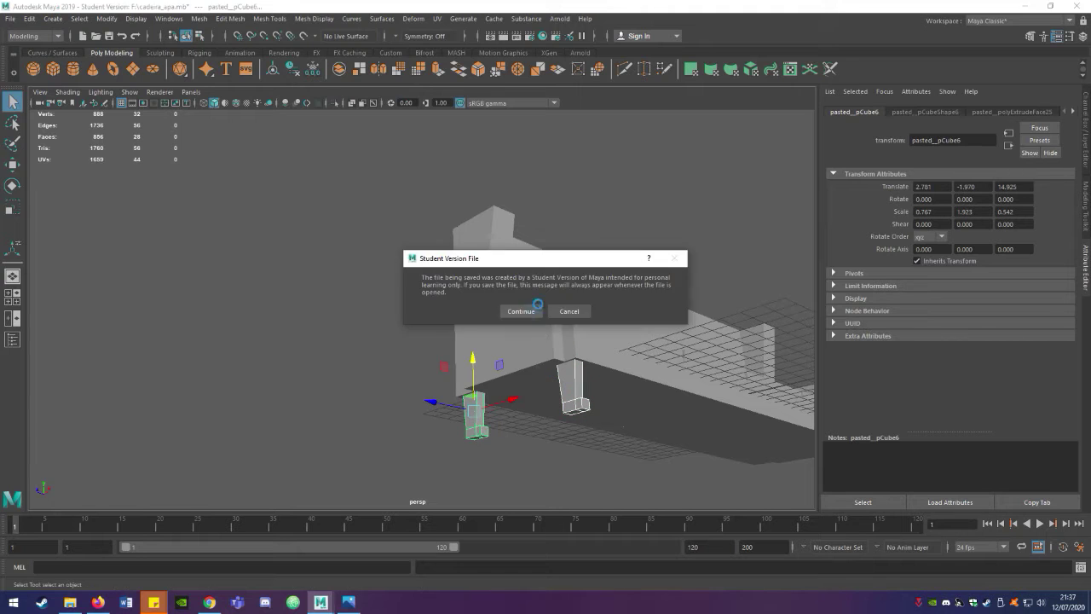
- Move the copied leg up under the sofa base into the far corner
{"action": "left_click", "coordinate": [519, 310]}
{"action": "scroll", "coordinate": [584, 317], "scroll_direction": "down", "scroll_amount": 5}
{"action": "mouse_move", "coordinate": [527, 326]}
{"action": "left_mouse_down"}
{"action": "mouse_move", "coordinate": [584, 316]}
{"action": "mouse_move", "coordinate": [583, 345]}
{"action": "mouse_move", "coordinate": [723, 341]}
{"action": "mouse_move", "coordinate": [282, 431]}
{"action": "left_mouse_up"}
{"action": "left_click", "coordinate": [281, 430]}
{"action": "mouse_move", "coordinate": [290, 378]}
{"action": "left_mouse_down", "text": "alt"}
{"action": "mouse_move", "coordinate": [325, 345]}
{"action": "mouse_move", "coordinate": [325, 328]}
{"action": "left_mouse_up", "text": "alt"}
{"action": "left_click_drag", "start_coordinate": [363, 376], "coordinate": [355, 378]}
{"action": "mouse_move", "coordinate": [354, 378]}
{"action": "left_mouse_down", "text": "alt"}
{"action": "mouse_move", "coordinate": [366, 398]}
{"action": "mouse_move", "coordinate": [409, 419]}
{"action": "mouse_move", "coordinate": [473, 412]}
{"action": "mouse_move", "coordinate": [580, 426]}
{"action": "mouse_move", "coordinate": [467, 434]}
{"action": "left_mouse_up", "text": "alt"}
{"action": "left_click", "coordinate": [474, 413]}
- Save the scene, then view the sofa from a low side angle and select its body
{"action": "key", "text": "ctrl+s"}
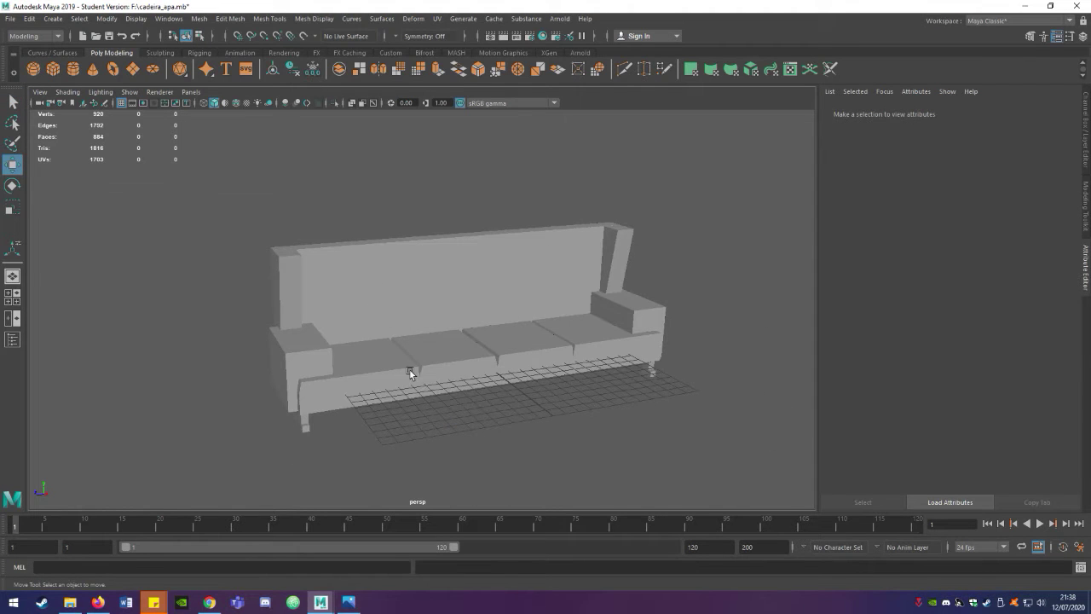
{"action": "mouse_move", "coordinate": [449, 318]}
{"action": "left_mouse_down", "text": "alt"}
{"action": "mouse_move", "coordinate": [463, 324]}
{"action": "mouse_move", "coordinate": [426, 384]}
{"action": "left_mouse_up", "text": "alt"}
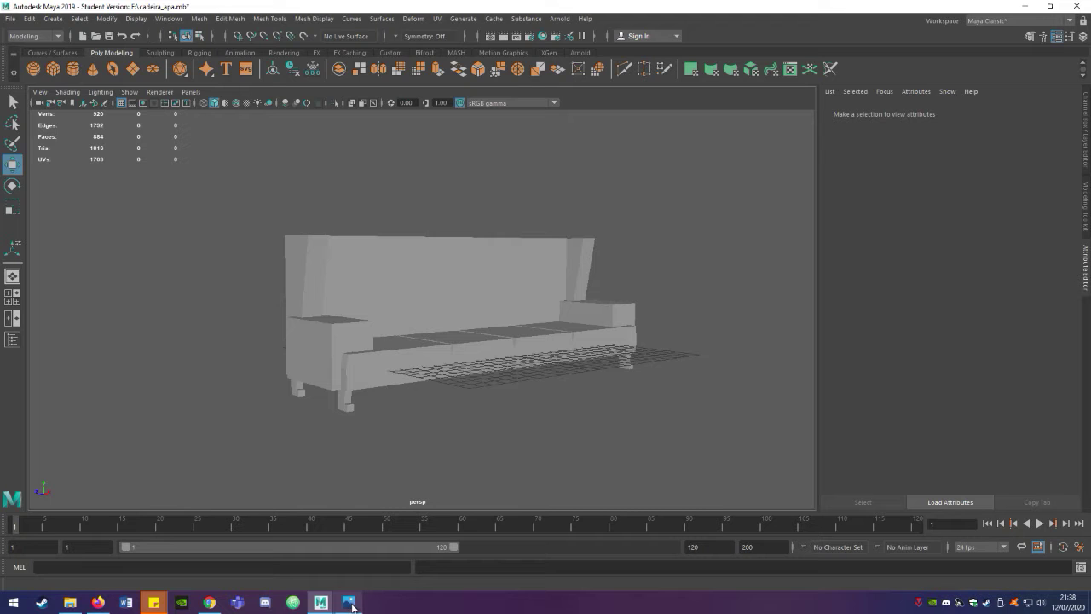
{"action": "mouse_move", "coordinate": [426, 384]}
{"action": "left_mouse_down", "text": "alt"}
{"action": "mouse_move", "coordinate": [450, 410]}
{"action": "mouse_move", "coordinate": [226, 268]}
{"action": "mouse_move", "coordinate": [308, 580]}
{"action": "mouse_move", "coordinate": [333, 486]}
{"action": "mouse_move", "coordinate": [316, 368]}
{"action": "left_mouse_up", "text": "alt"}
{"action": "left_click", "coordinate": [315, 368]}
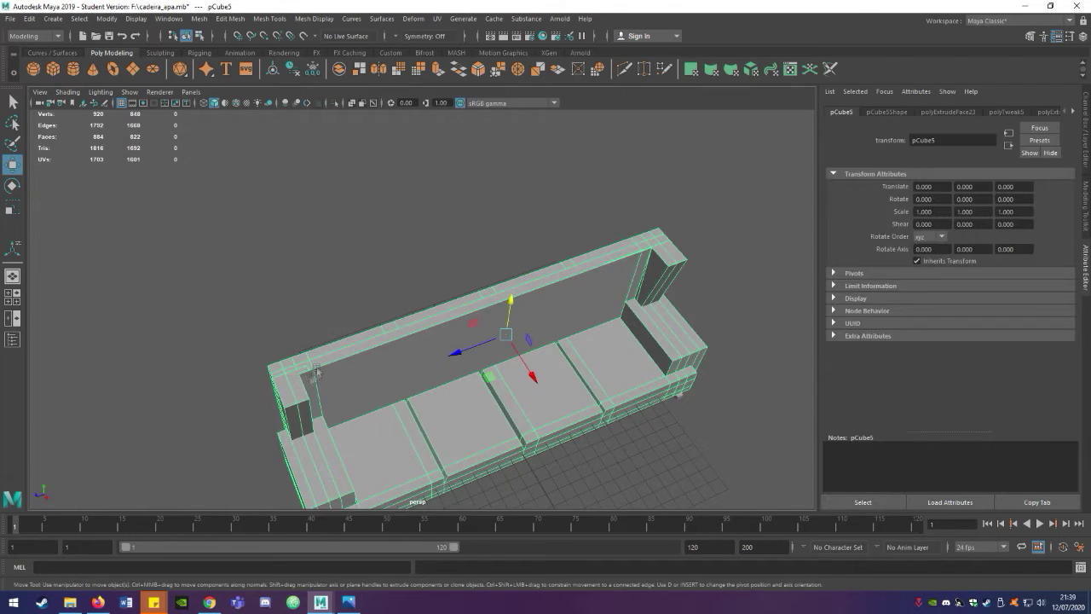
- Extrude one backrest top face upward
{"action": "left_click_drag", "start_coordinate": [401, 332], "coordinate": [371, 328], "text": "alt"}
{"action": "key", "text": "F10"}
{"action": "key", "text": "F11"}
{"action": "left_click", "coordinate": [503, 302]}
{"action": "key", "text": "ctrl+e"}
{"action": "left_click_drag", "start_coordinate": [441, 288], "coordinate": [438, 275]}
{"action": "key", "text": "r"}
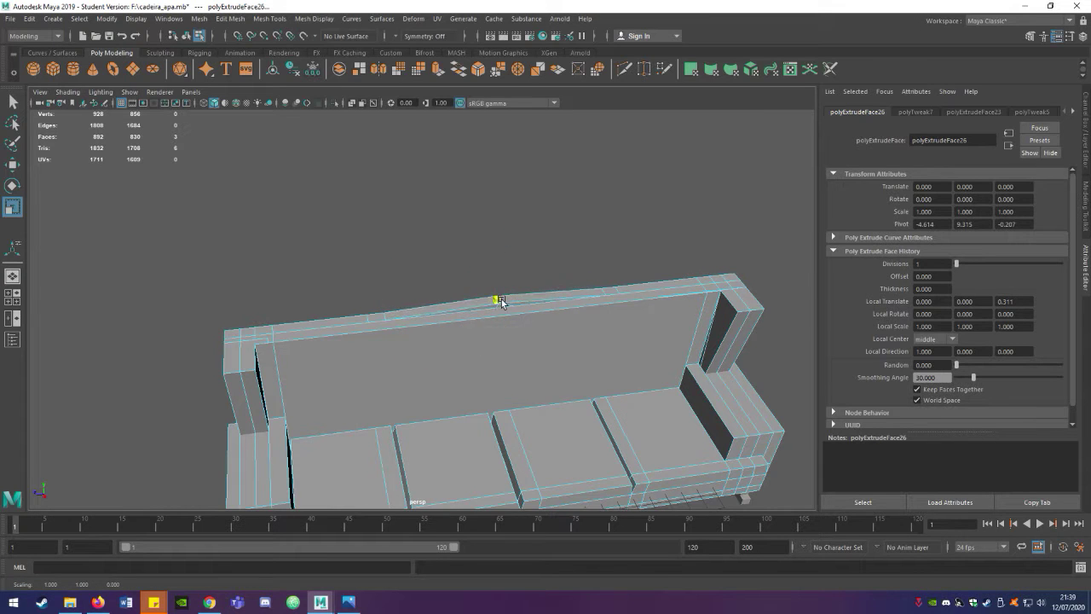
- Extrude two more backrest top faces to form a sloped, peaked top rail
{"action": "left_click", "coordinate": [345, 327]}
{"action": "mouse_move", "coordinate": [107, 388]}
{"action": "left_mouse_down", "text": "alt"}
{"action": "mouse_move", "coordinate": [457, 360]}
{"action": "mouse_move", "coordinate": [290, 358]}
{"action": "mouse_move", "coordinate": [309, 343]}
{"action": "mouse_move", "coordinate": [383, 340]}
{"action": "mouse_move", "coordinate": [417, 353]}
{"action": "left_mouse_up", "text": "alt"}
{"action": "key", "text": "ctrl+e"}
{"action": "left_click", "coordinate": [417, 353]}
{"action": "mouse_move", "coordinate": [503, 398]}
{"action": "left_mouse_down", "text": "alt"}
{"action": "mouse_move", "coordinate": [324, 421]}
{"action": "mouse_move", "coordinate": [319, 402]}
{"action": "left_mouse_up", "text": "alt"}
{"action": "key", "text": "ctrl+e"}
{"action": "mouse_move", "coordinate": [437, 284]}
{"action": "left_mouse_down", "text": "alt"}
{"action": "mouse_move", "coordinate": [333, 446]}
{"action": "mouse_move", "coordinate": [444, 409]}
{"action": "mouse_move", "coordinate": [532, 461]}
{"action": "mouse_move", "coordinate": [460, 452]}
{"action": "mouse_move", "coordinate": [495, 453]}
{"action": "left_mouse_up", "text": "alt"}
{"action": "left_click", "coordinate": [333, 445]}
{"action": "left_click_drag", "start_coordinate": [448, 348], "coordinate": [686, 294], "text": "alt"}
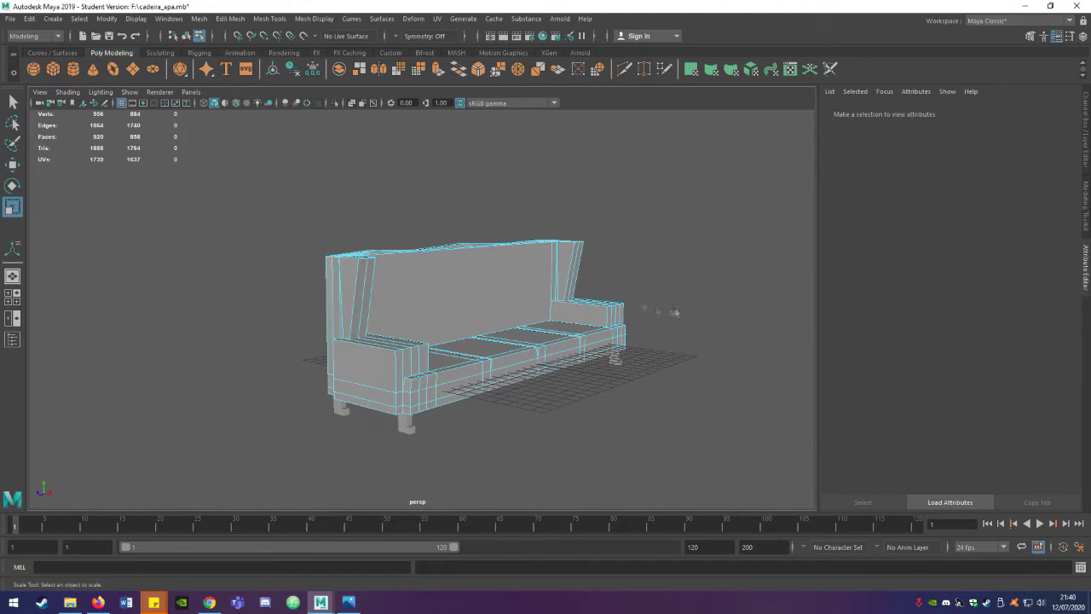
{"action": "left_click_drag", "start_coordinate": [219, 273], "coordinate": [409, 331], "text": "alt"}
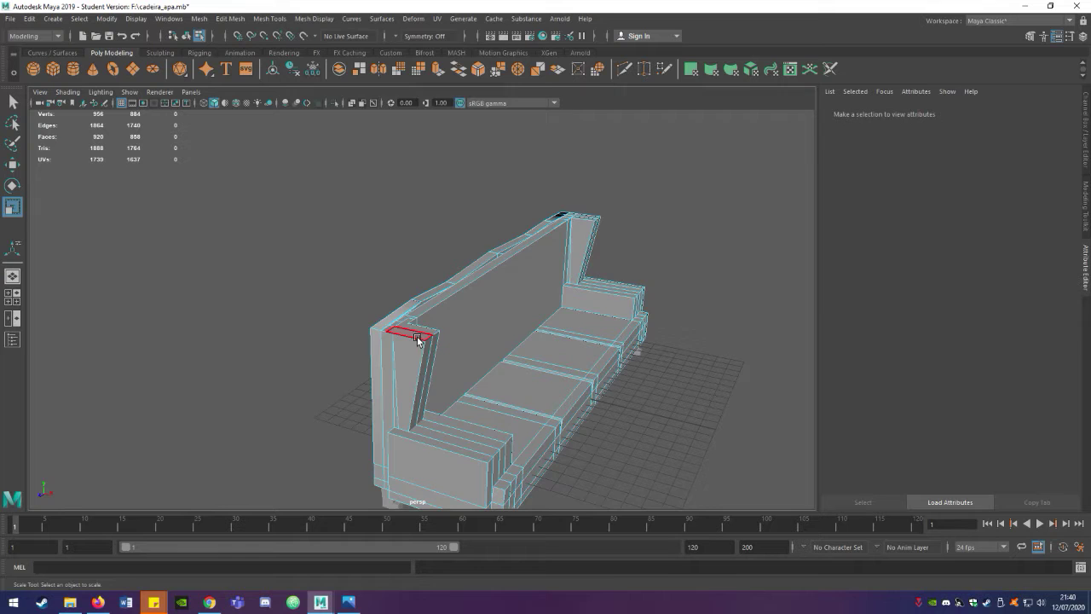
{"action": "left_click", "coordinate": [457, 334]}
{"action": "left_click", "coordinate": [360, 385], "text": "shift"}
{"action": "scroll", "coordinate": [229, 411], "scroll_direction": "up", "scroll_amount": 3}
{"action": "key", "text": "F10"}
{"action": "left_click", "coordinate": [475, 288]}
{"action": "scroll", "coordinate": [245, 362], "scroll_direction": "up", "scroll_amount": 4}
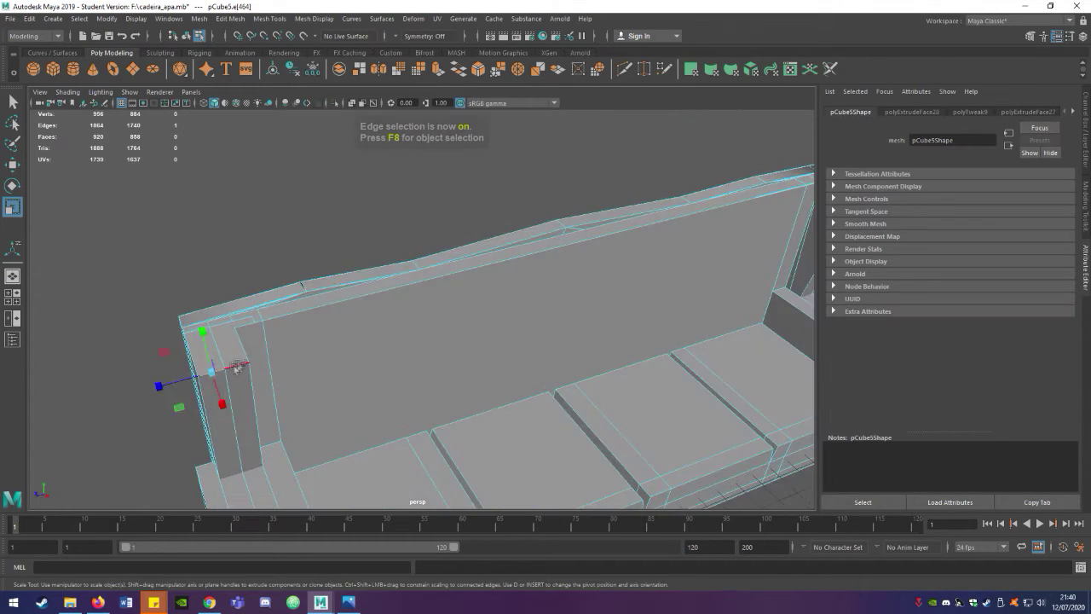
{"action": "scroll", "coordinate": [245, 362], "scroll_direction": "up", "scroll_amount": 3}
{"action": "left_click_drag", "start_coordinate": [511, 256], "coordinate": [383, 281], "text": "alt"}
{"action": "left_click", "coordinate": [230, 18]}
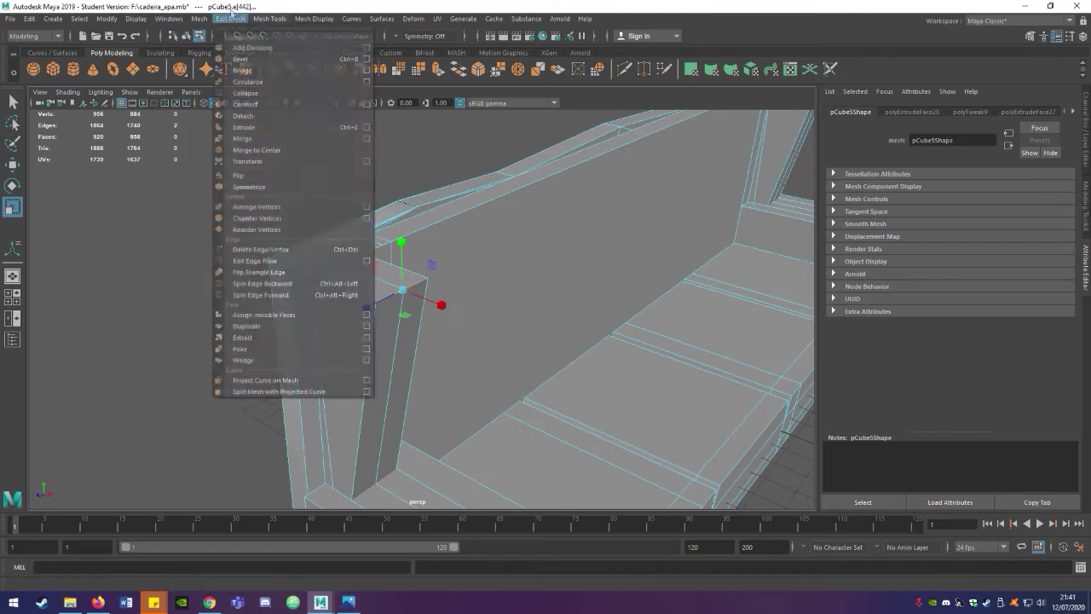
{"action": "left_click", "coordinate": [366, 59]}
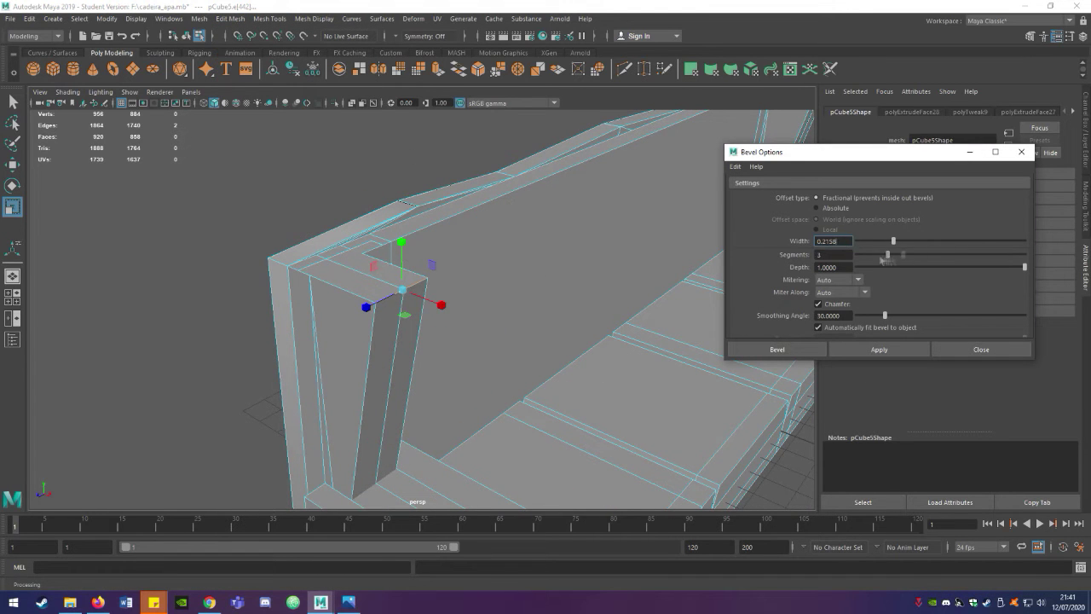
{"action": "left_click", "coordinate": [777, 350]}
{"action": "key", "text": "r"}
{"action": "key", "text": "F11"}
{"action": "left_click", "coordinate": [230, 18]}
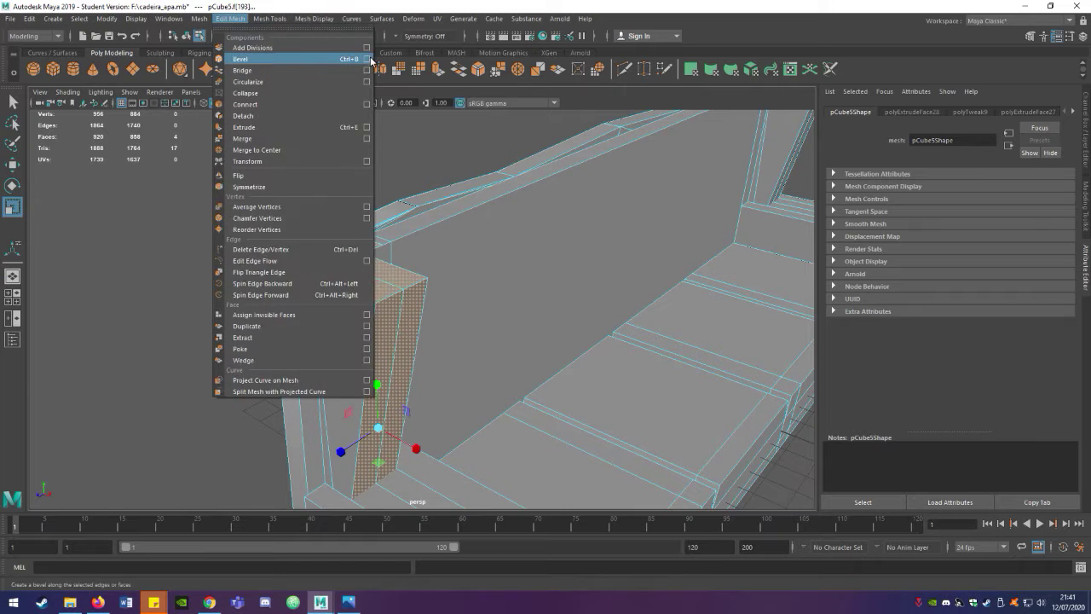
{"action": "left_click", "coordinate": [366, 59]}
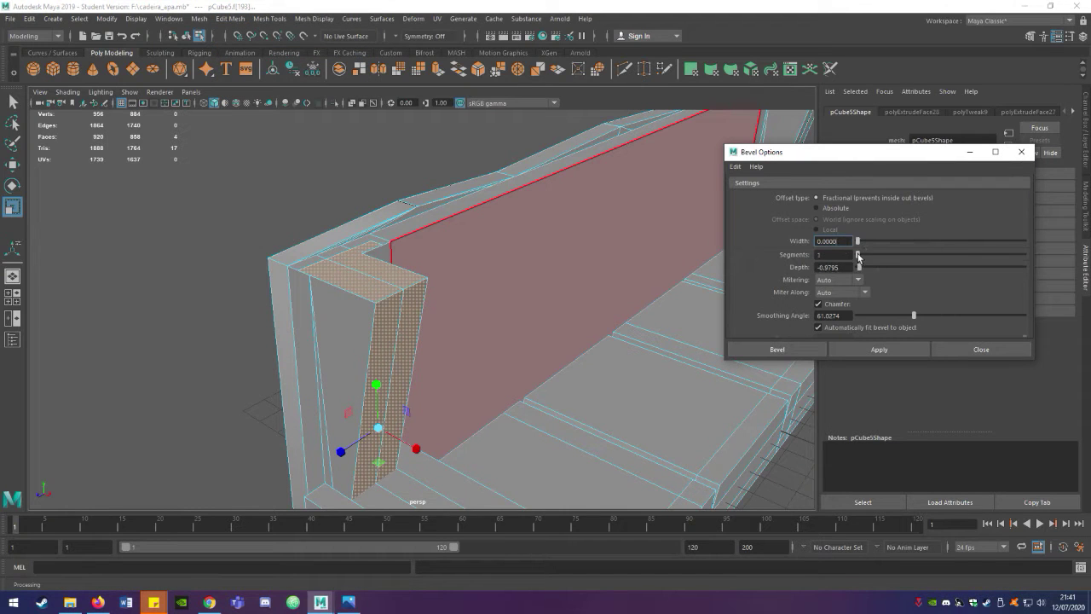
{"action": "left_click", "coordinate": [596, 307]}
{"action": "key", "text": "F9"}
{"action": "key", "text": "F10"}
{"action": "left_click", "coordinate": [391, 303]}
{"action": "left_click_drag", "start_coordinate": [918, 254], "coordinate": [935, 256]}
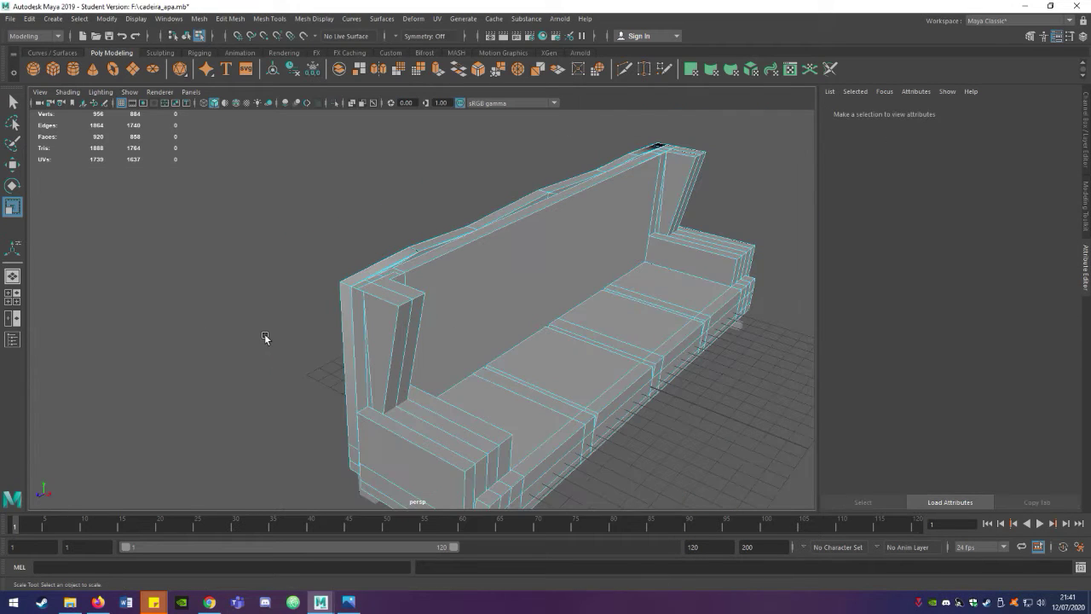
{"action": "left_click", "coordinate": [181, 21]}
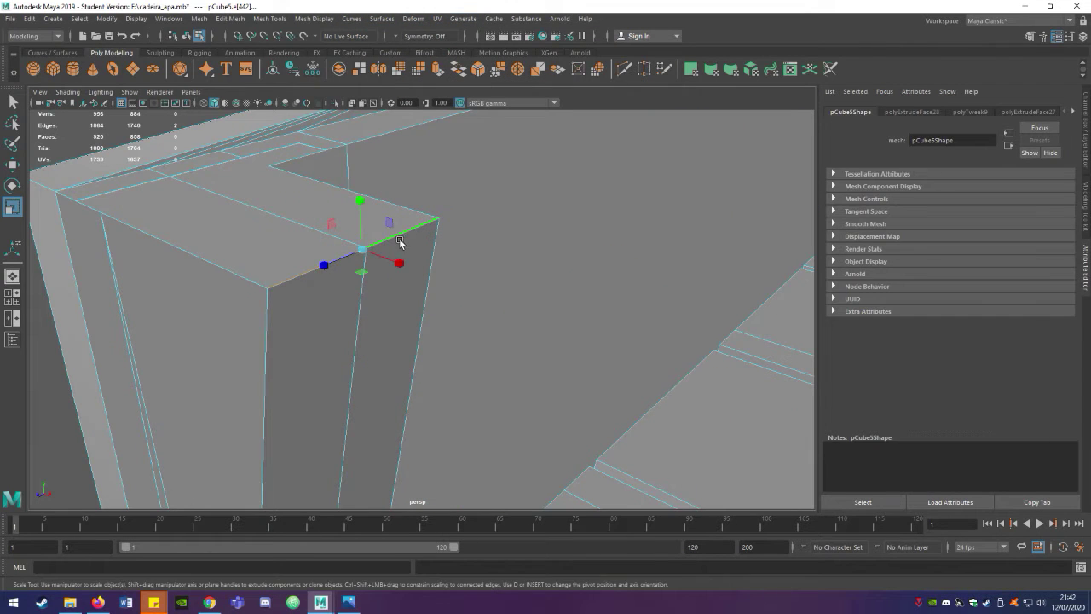
- Bevel the back's rounded corner edge, raising Depth and Fraction so it bulges outward
{"action": "left_click", "coordinate": [218, 18]}
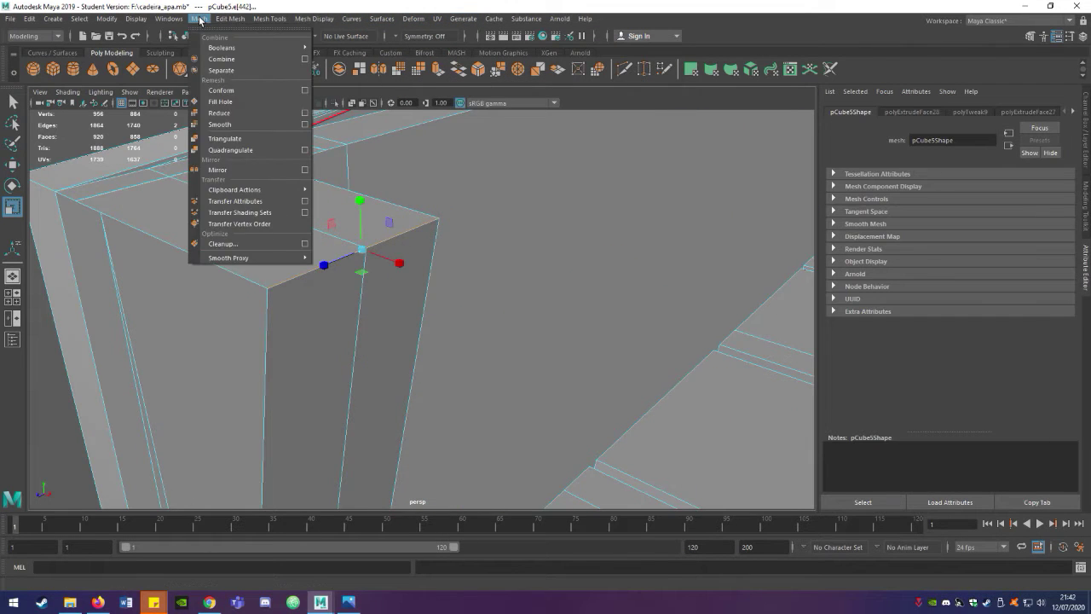
{"action": "left_click", "coordinate": [243, 53]}
{"action": "left_click_drag", "start_coordinate": [975, 235], "coordinate": [1056, 231]}
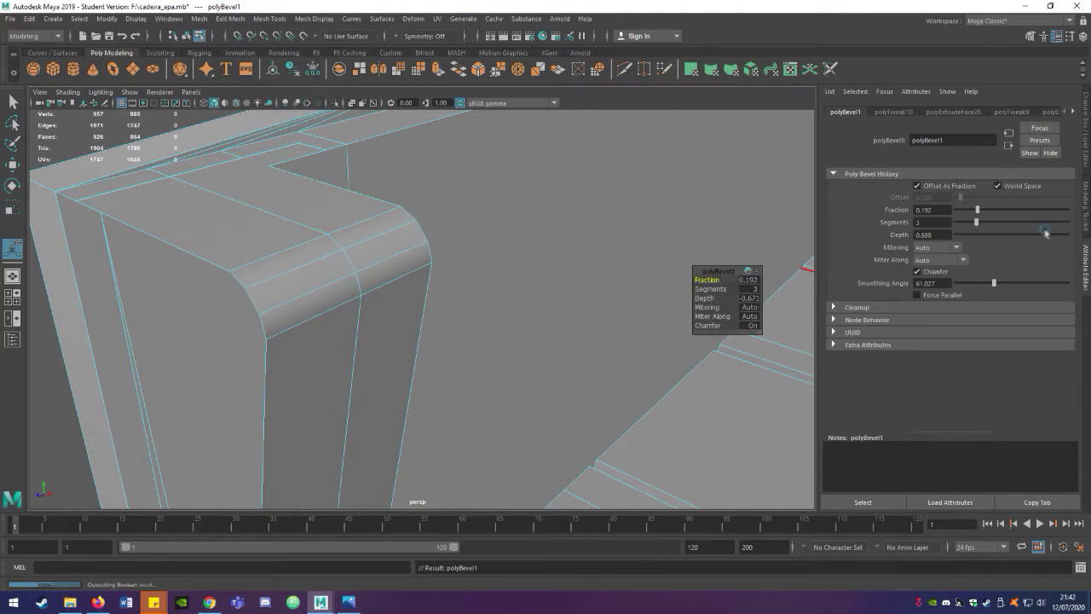
{"action": "left_click_drag", "start_coordinate": [977, 209], "coordinate": [1025, 210]}
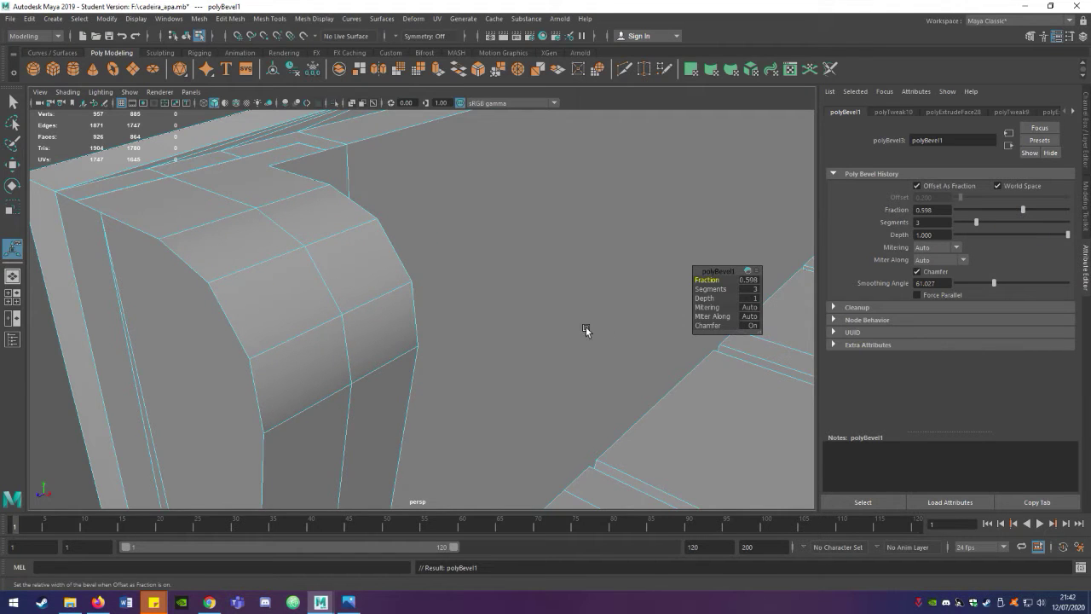
{"action": "scroll", "coordinate": [585, 331], "scroll_direction": "down", "scroll_amount": 5}
{"action": "scroll", "coordinate": [525, 327], "scroll_direction": "up", "scroll_amount": 5}
- Bevel an edge on the back post and widen the bevel
{"action": "left_click", "coordinate": [452, 194]}
{"action": "left_click", "coordinate": [229, 17]}
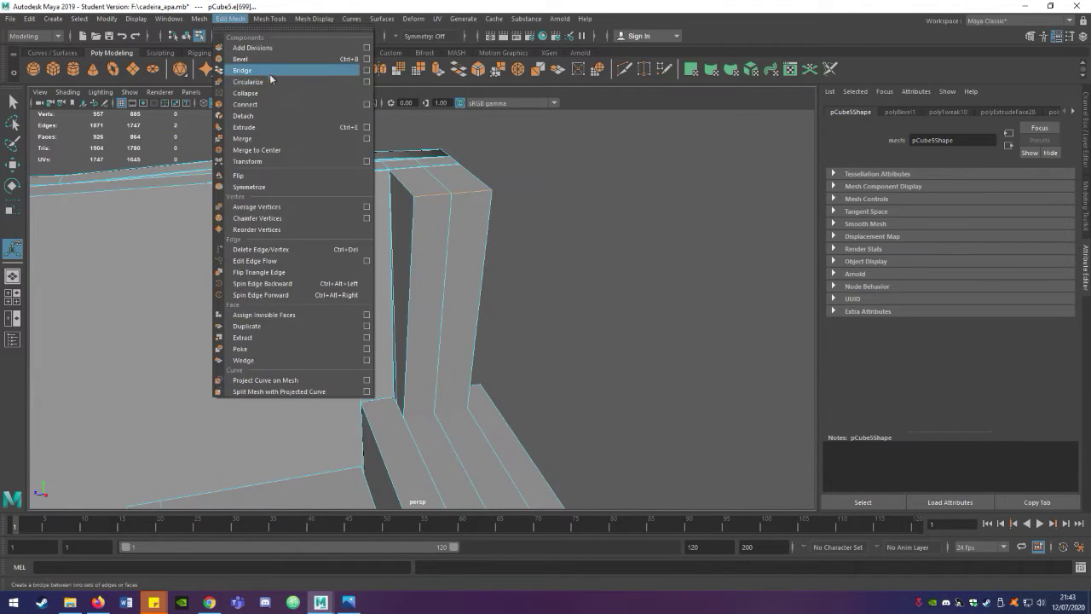
{"action": "left_click", "coordinate": [247, 58]}
{"action": "left_click_drag", "start_coordinate": [976, 210], "coordinate": [1010, 212]}
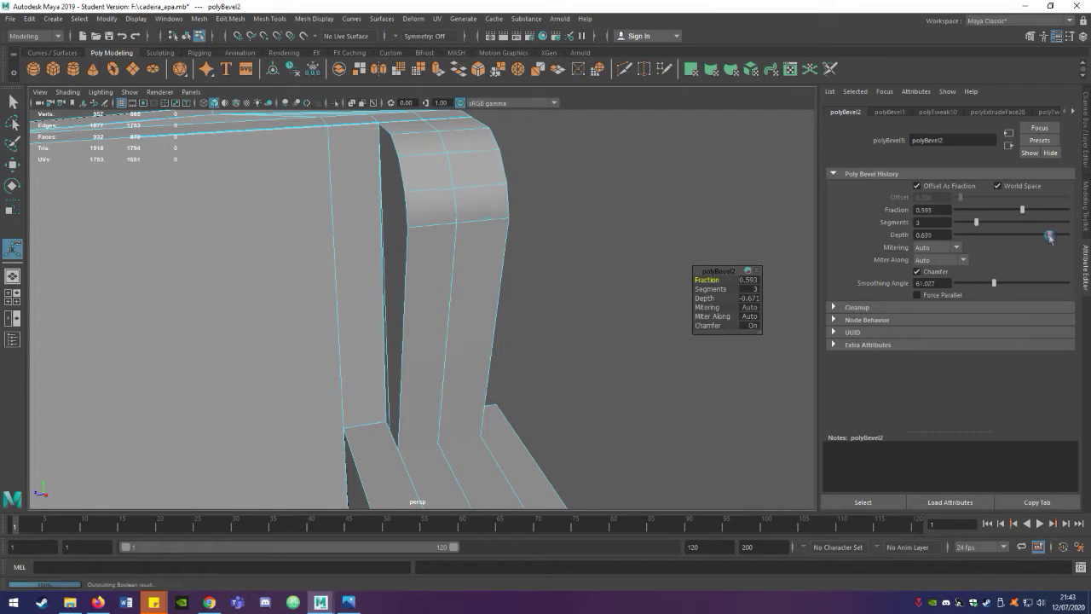
{"action": "scroll", "coordinate": [408, 376], "scroll_direction": "down", "scroll_amount": 10}
{"action": "left_click_drag", "start_coordinate": [409, 376], "coordinate": [429, 460], "text": "alt"}
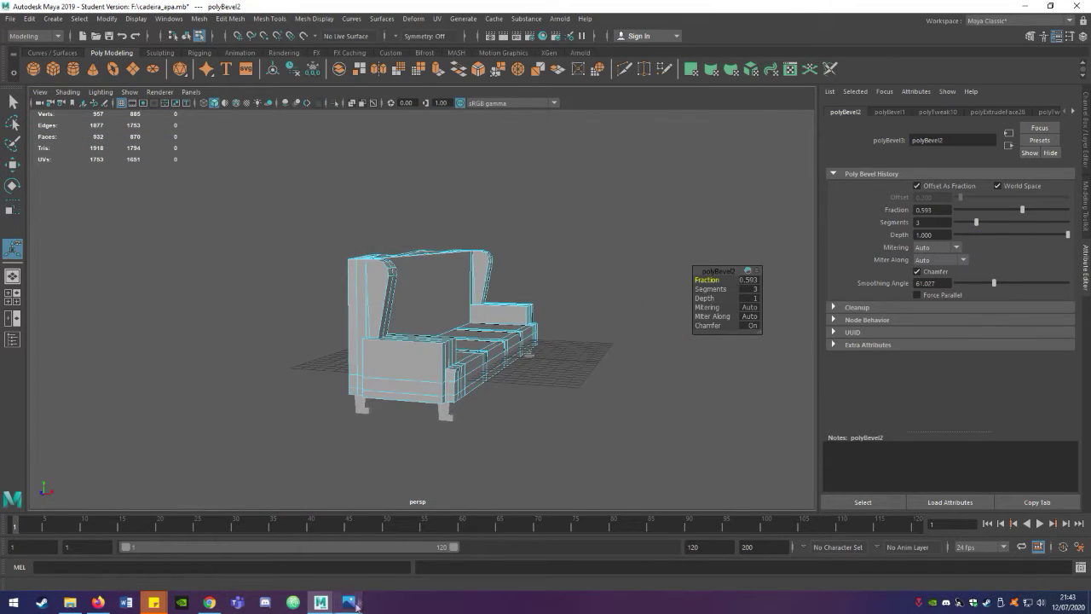
{"action": "scroll", "coordinate": [429, 460], "scroll_direction": "up", "scroll_amount": 10}
- Bevel the seat cushion edges and frame the whole sofa
{"action": "left_click", "coordinate": [538, 309]}
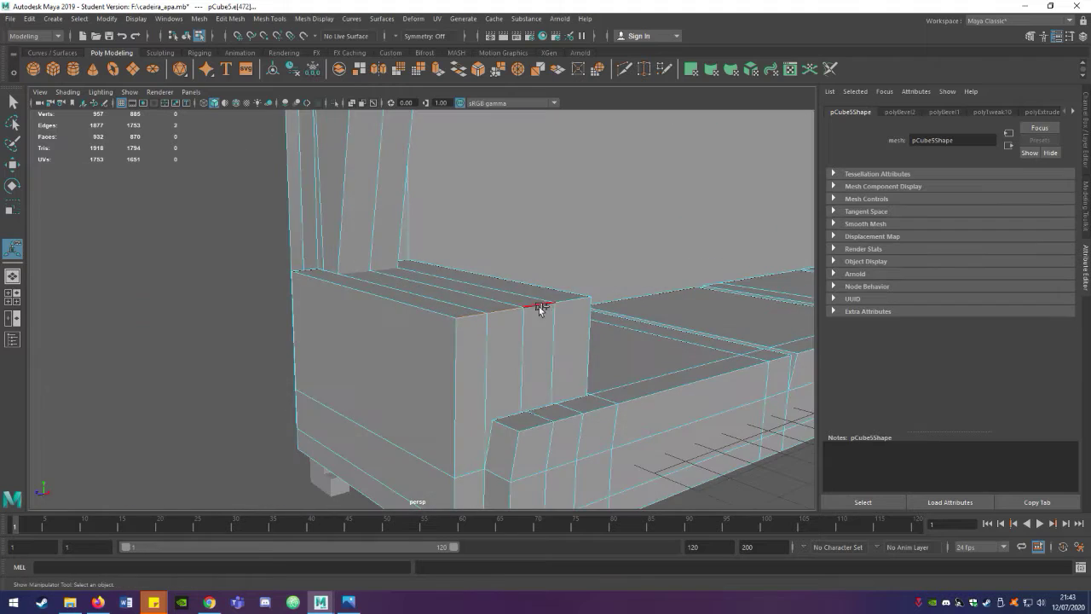
{"action": "scroll", "coordinate": [632, 307], "scroll_direction": "down", "scroll_amount": 2}
{"action": "left_click_drag", "start_coordinate": [645, 296], "coordinate": [511, 341], "text": "alt"}
{"action": "left_click", "coordinate": [230, 18]}
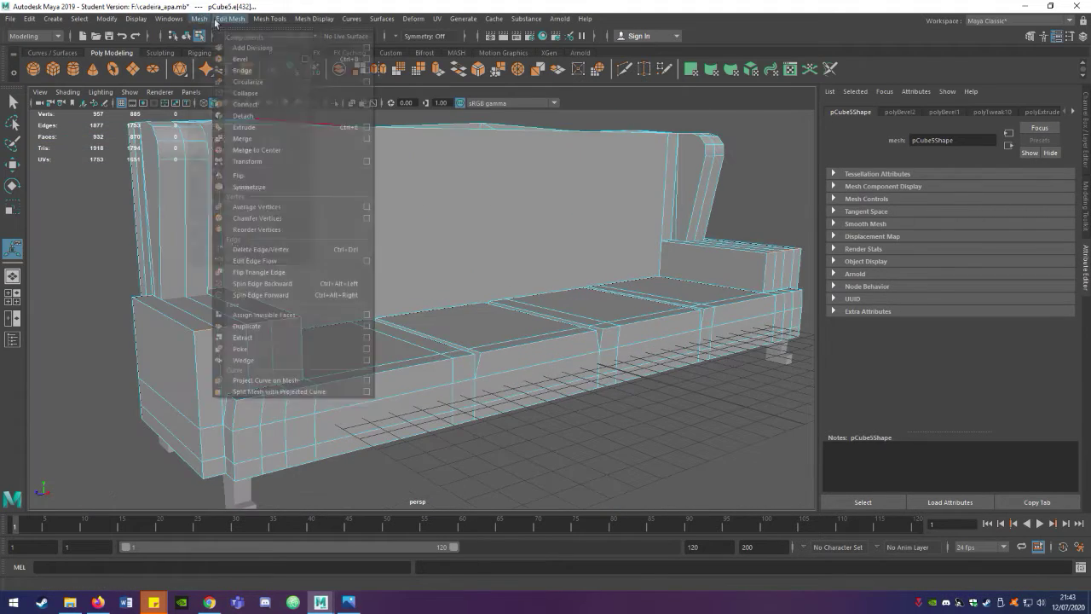
{"action": "left_click", "coordinate": [248, 58]}
{"action": "mouse_move", "coordinate": [465, 263]}
{"action": "left_mouse_down", "text": "alt"}
{"action": "mouse_move", "coordinate": [530, 393]}
{"action": "mouse_move", "coordinate": [364, 388]}
{"action": "left_mouse_up", "text": "alt"}
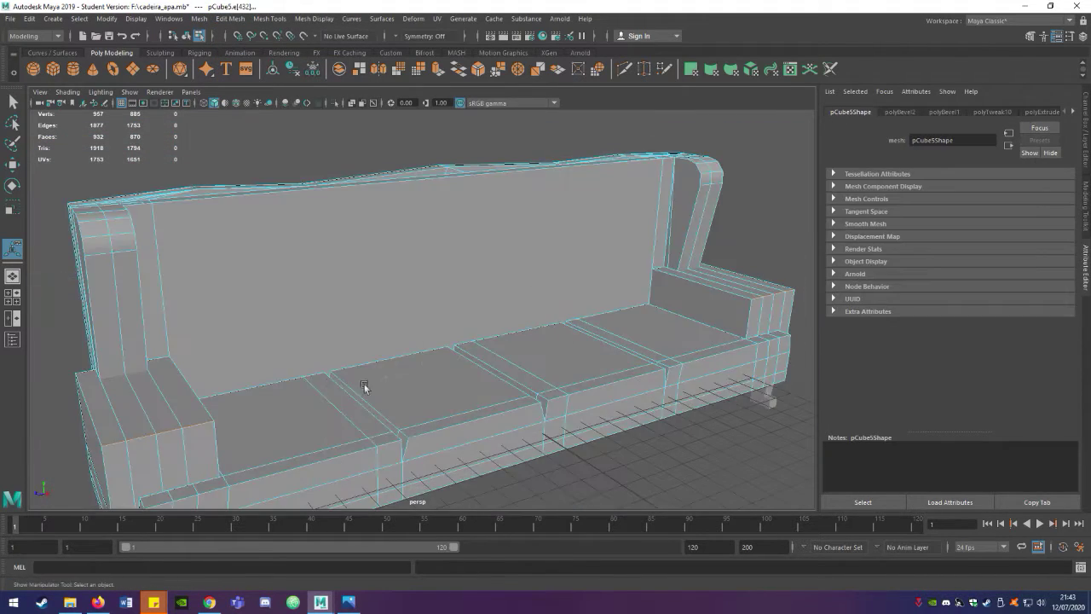
{"action": "left_click", "coordinate": [230, 18]}
{"action": "left_click", "coordinate": [247, 59]}
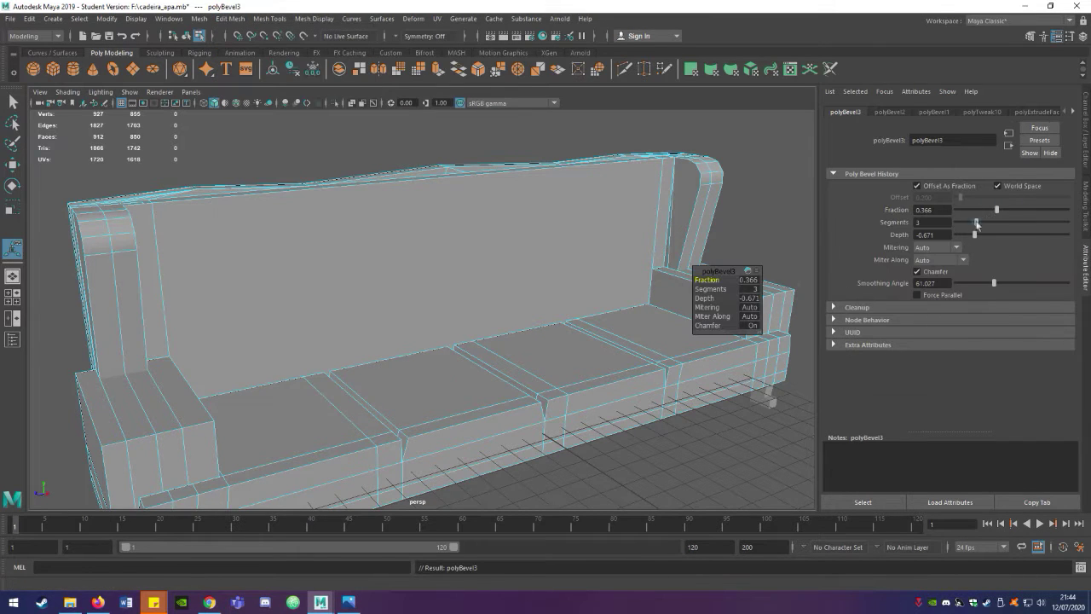
{"action": "key", "text": "f"}
- Undo the last change and select an edge on the left armrest
{"action": "left_click", "coordinate": [514, 418]}
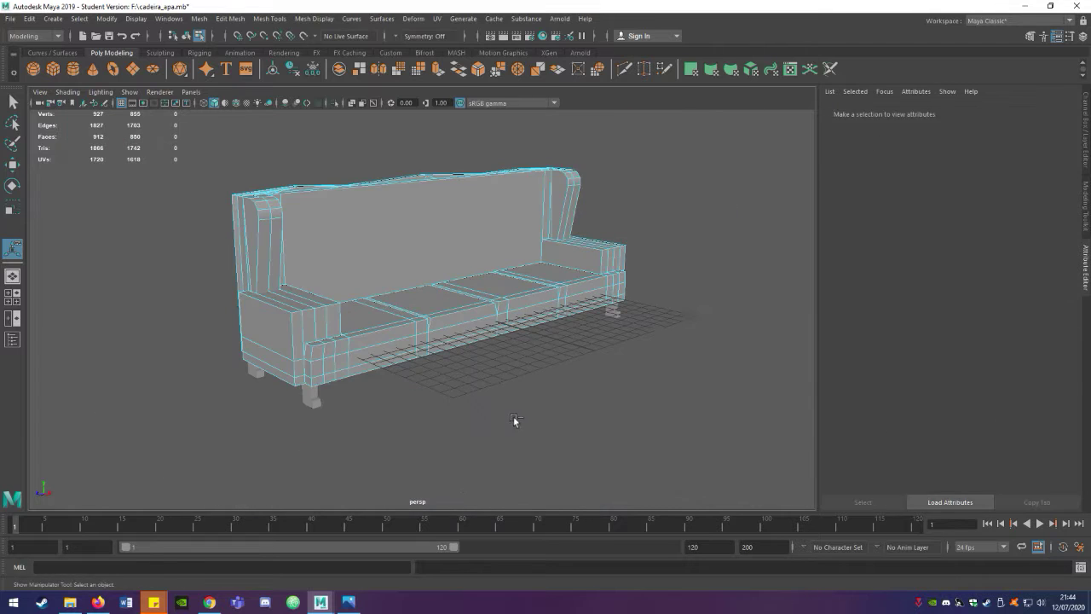
{"action": "key", "text": "ctrl+z"}
{"action": "scroll", "coordinate": [294, 344], "scroll_direction": "up", "scroll_amount": 2}
{"action": "left_click", "coordinate": [298, 306]}
{"action": "scroll", "coordinate": [297, 307], "scroll_direction": "up", "scroll_amount": 5}
- Bevel the armrest edge and the edge where the seat meets the backrest
{"action": "left_click", "coordinate": [198, 18]}
{"action": "left_click", "coordinate": [247, 59]}
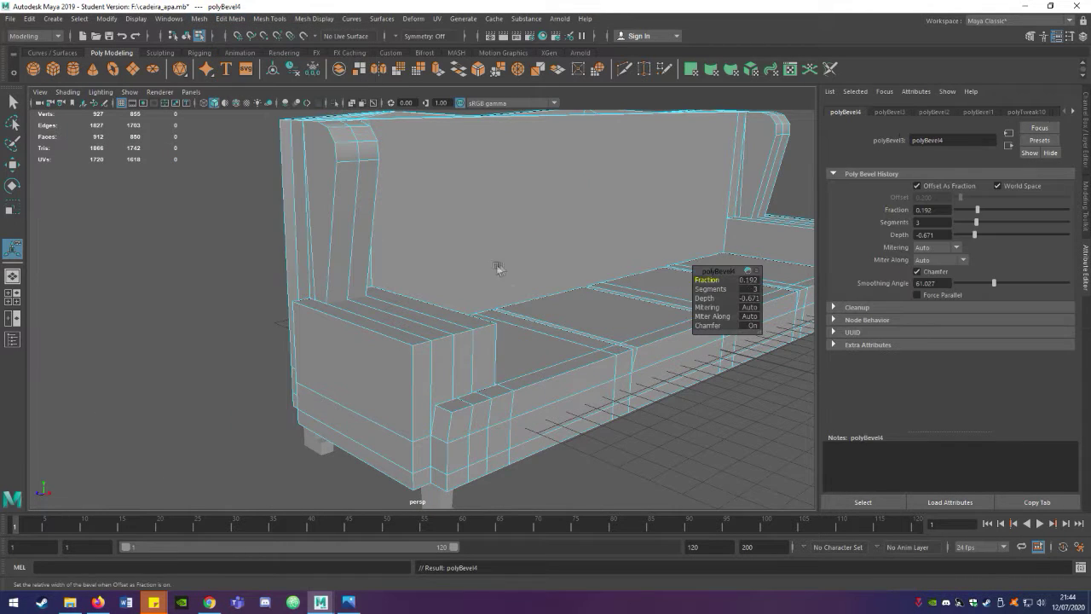
{"action": "left_click", "coordinate": [433, 352]}
{"action": "left_click", "coordinate": [199, 18]}
{"action": "left_click", "coordinate": [241, 60]}
{"action": "scroll", "coordinate": [483, 355], "scroll_direction": "up", "scroll_amount": 5}
- Bevel the armrest top edge loop with 4 segments and shallow depth, redoing a failed bevel
{"action": "double_click", "coordinate": [478, 355]}
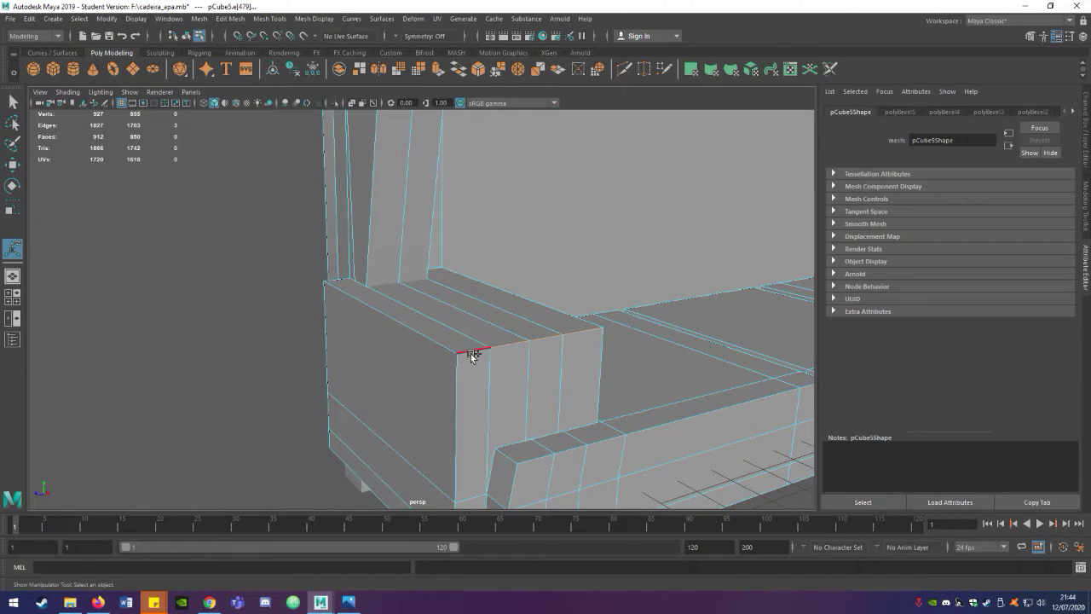
{"action": "left_click", "coordinate": [227, 18]}
{"action": "left_click", "coordinate": [368, 59]}
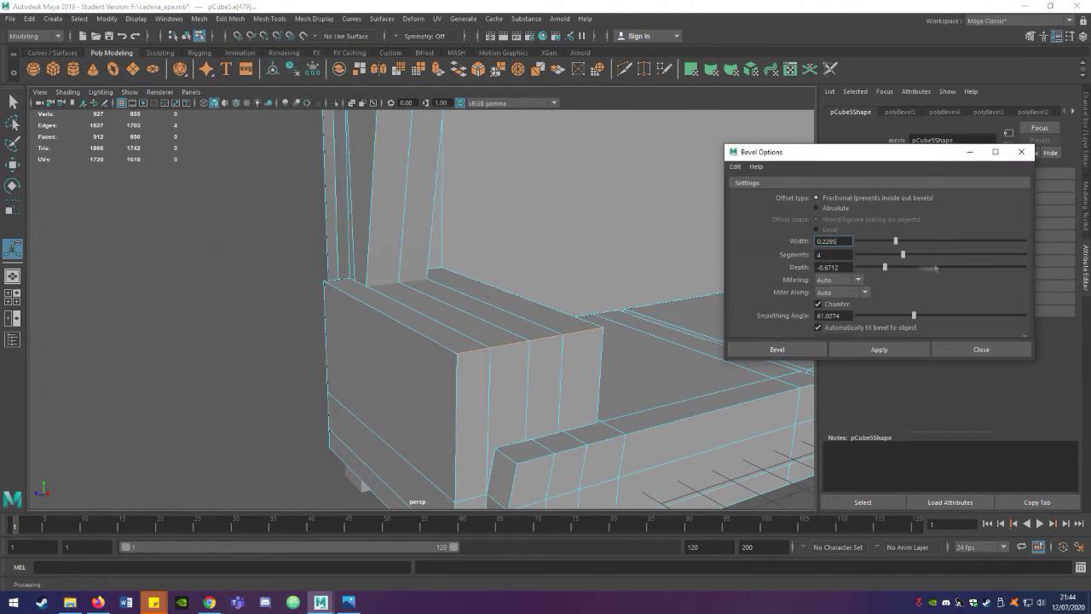
{"action": "left_click", "coordinate": [981, 349]}
{"action": "left_click", "coordinate": [227, 18]}
{"action": "left_click", "coordinate": [241, 60]}
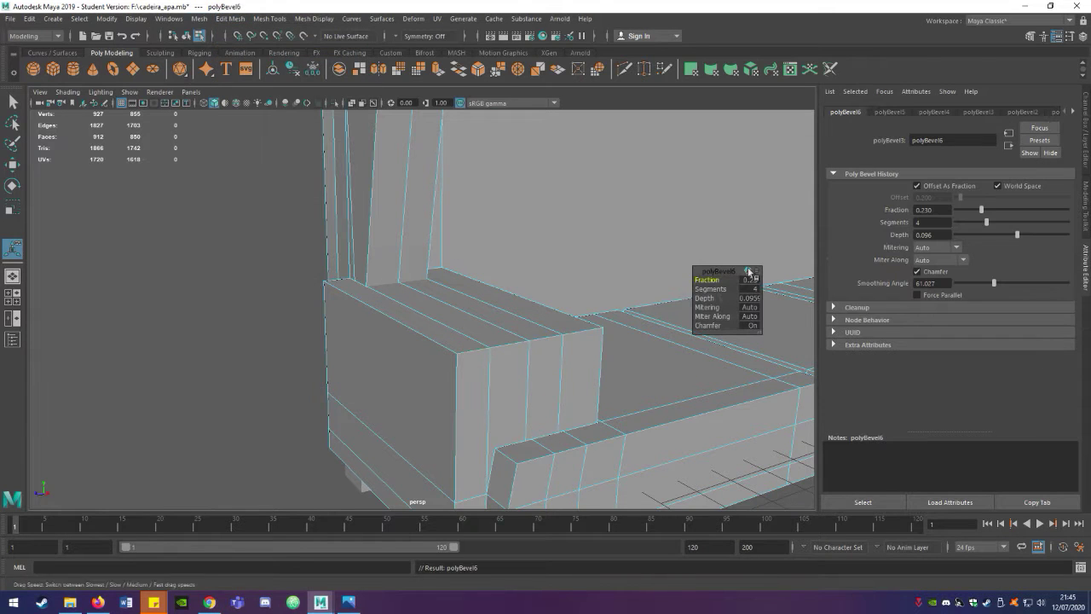
{"action": "left_click_drag", "start_coordinate": [980, 209], "coordinate": [1012, 209]}
{"action": "key", "text": "ctrl+z"}
{"action": "left_click", "coordinate": [228, 18]}
{"action": "left_click", "coordinate": [241, 60]}
- Bevel the inner edge of the armrest top
{"action": "left_click", "coordinate": [561, 368]}
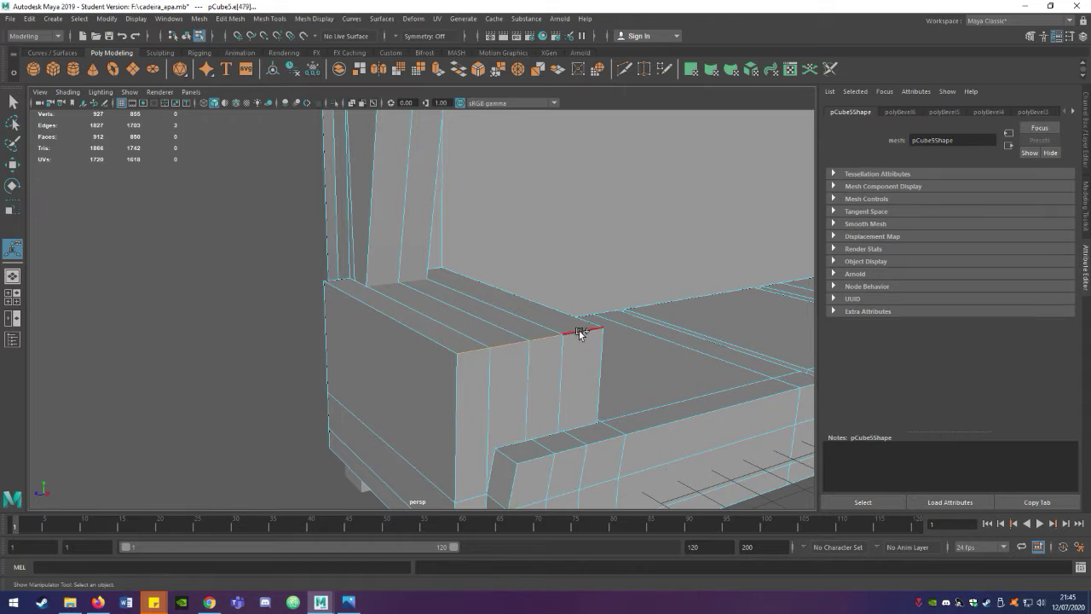
{"action": "left_click_drag", "start_coordinate": [577, 331], "coordinate": [614, 383], "text": "alt"}
{"action": "mouse_move", "coordinate": [613, 383]}
{"action": "right_mouse_down", "text": "alt"}
{"action": "mouse_move", "coordinate": [810, 375]}
{"action": "mouse_move", "coordinate": [622, 307]}
{"action": "right_mouse_up", "text": "alt"}
{"action": "left_click_drag", "start_coordinate": [622, 307], "coordinate": [511, 281], "text": "alt"}
{"action": "left_click", "coordinate": [228, 18]}
{"action": "left_click", "coordinate": [241, 62]}
- Bevel the strip along the armrest top and adjust its width
{"action": "left_click", "coordinate": [524, 374]}
{"action": "mouse_move", "coordinate": [467, 392]}
{"action": "right_mouse_down", "text": "alt"}
{"action": "mouse_move", "coordinate": [555, 360]}
{"action": "mouse_move", "coordinate": [455, 375]}
{"action": "mouse_move", "coordinate": [479, 362]}
{"action": "right_mouse_up", "text": "alt"}
{"action": "key", "text": "F11"}
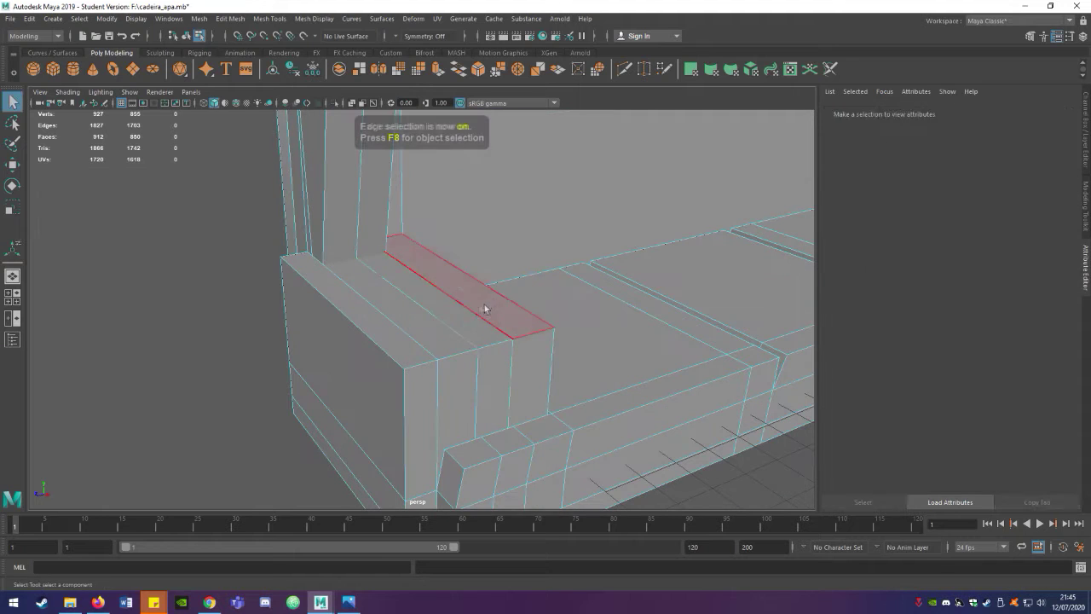
{"action": "left_click", "coordinate": [477, 299]}
{"action": "left_click", "coordinate": [478, 426], "text": "shift"}
{"action": "left_click", "coordinate": [231, 18]}
{"action": "left_click", "coordinate": [241, 59]}
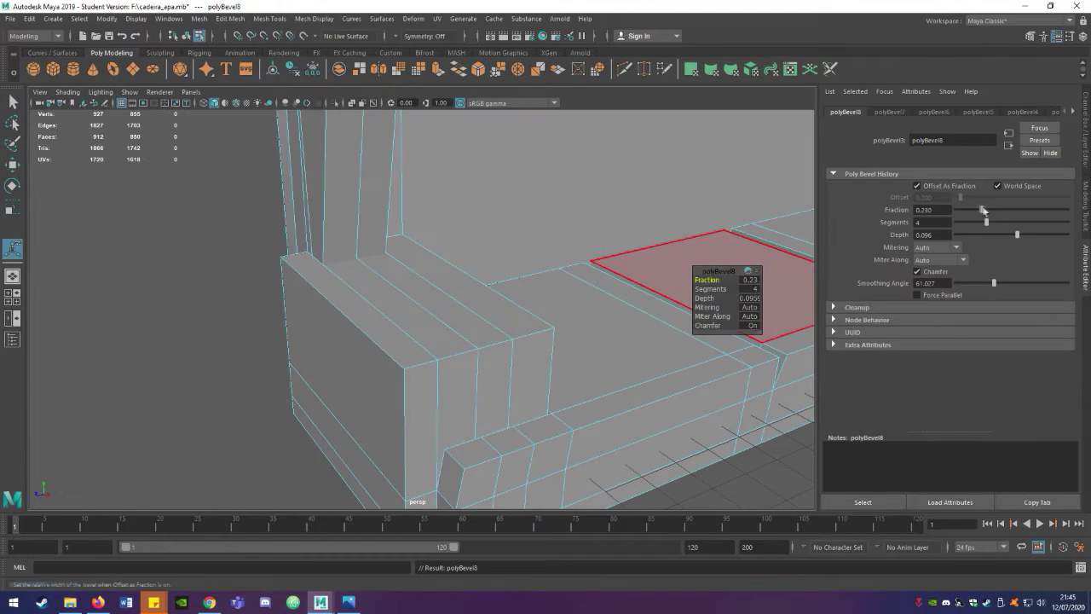
- Bevel the armrest's top inner edge, producing polyBevel8
{"action": "key", "text": "F9"}
{"action": "key", "text": "F10"}
{"action": "left_click", "coordinate": [518, 329]}
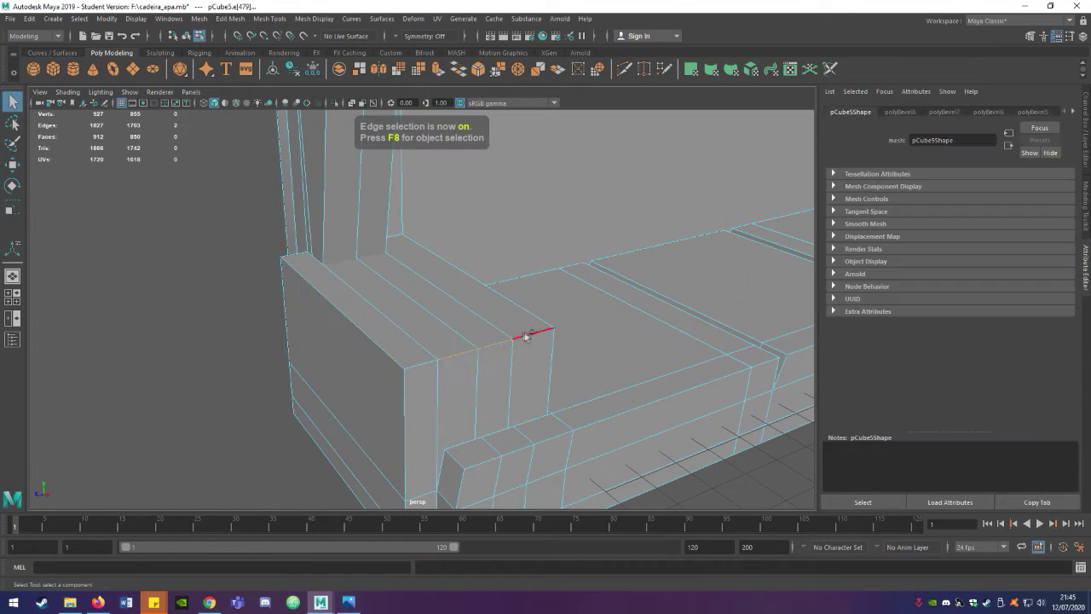
{"action": "left_click", "coordinate": [230, 18]}
{"action": "left_click", "coordinate": [241, 59]}
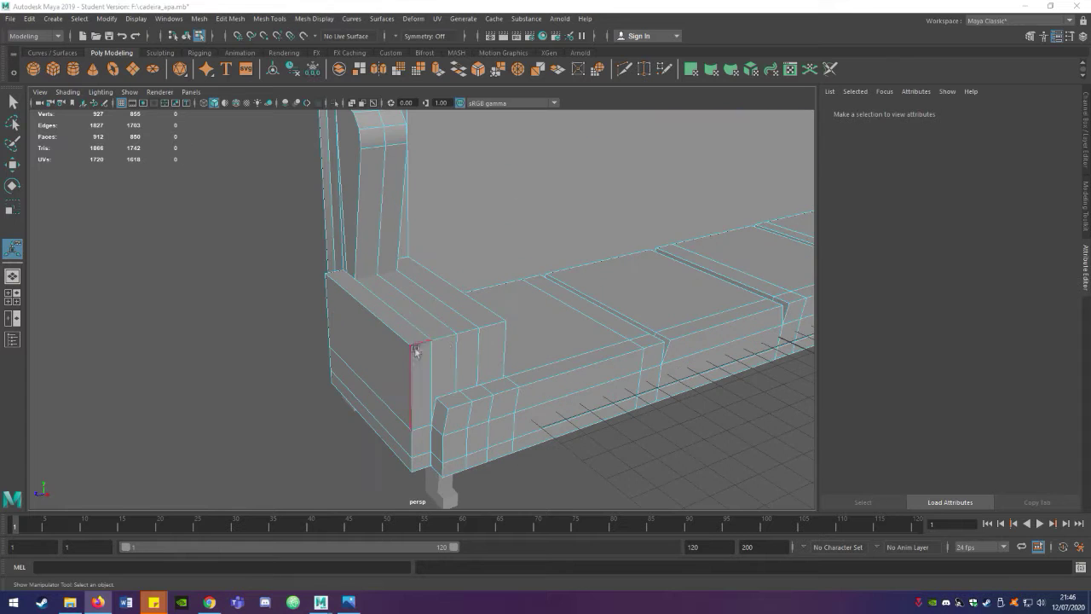
- Bevel the armrest front edge and the next armrest edge
{"action": "left_click", "coordinate": [431, 341]}
{"action": "left_click", "coordinate": [230, 18]}
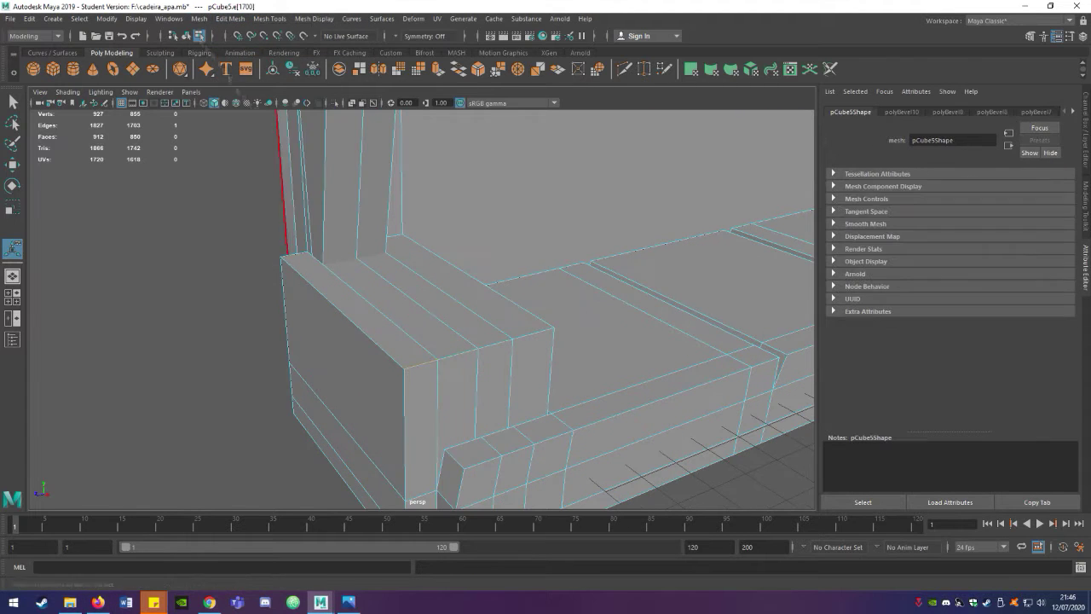
{"action": "left_click", "coordinate": [229, 18]}
{"action": "left_click", "coordinate": [247, 61]}
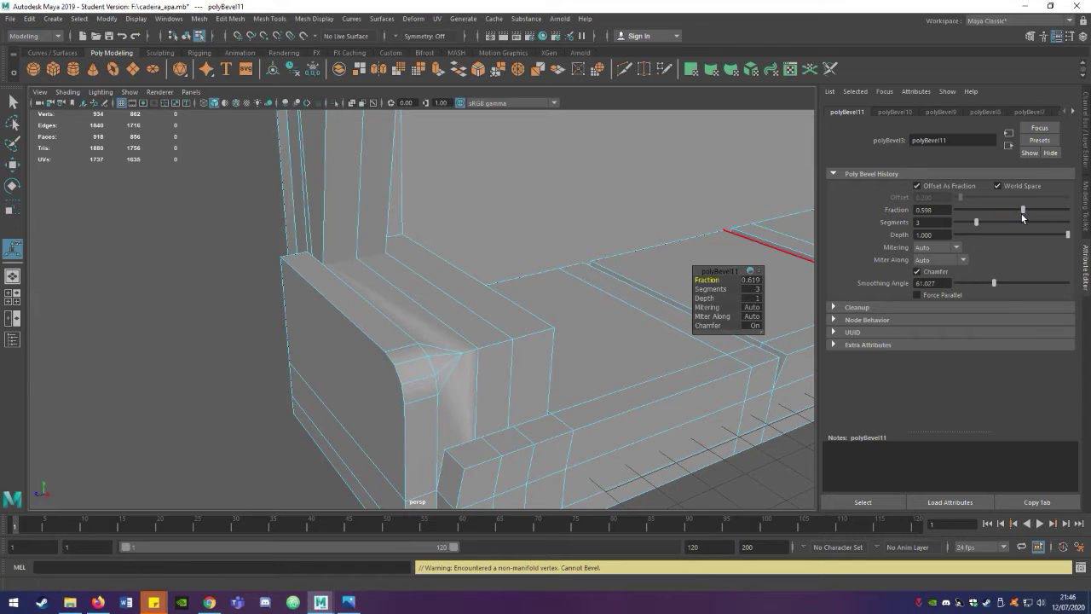
{"action": "left_click", "coordinate": [293, 183]}
{"action": "left_click", "coordinate": [229, 18]}
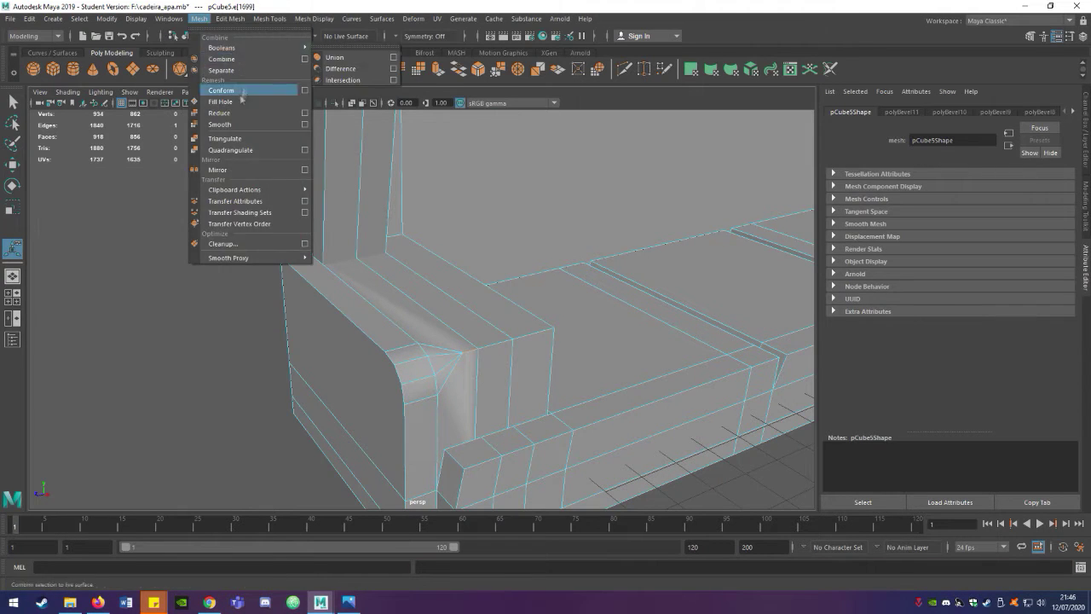
{"action": "left_click", "coordinate": [246, 62]}
- Bevel a vertical armrest edge and the edge along the armrest front
{"action": "left_click", "coordinate": [229, 18]}
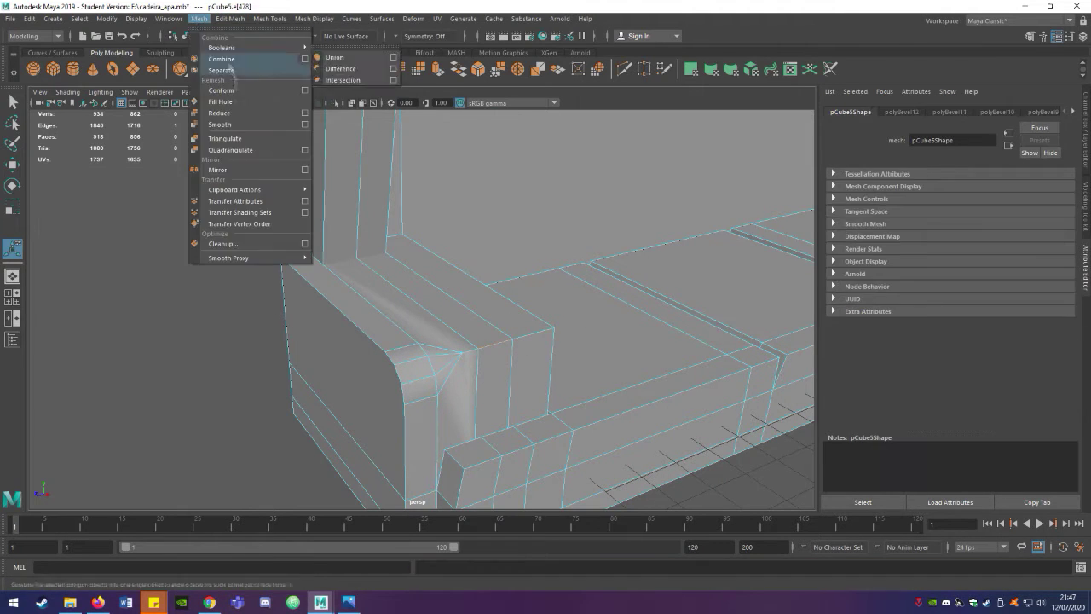
{"action": "left_click", "coordinate": [245, 61]}
{"action": "left_click", "coordinate": [493, 365]}
{"action": "left_click", "coordinate": [229, 18]}
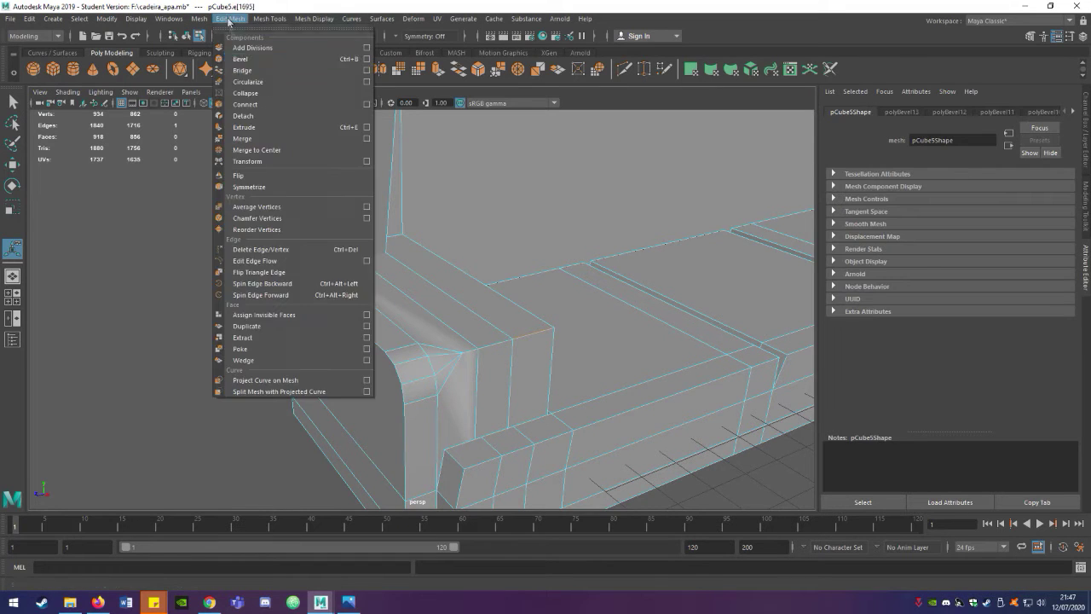
{"action": "left_click", "coordinate": [245, 61]}
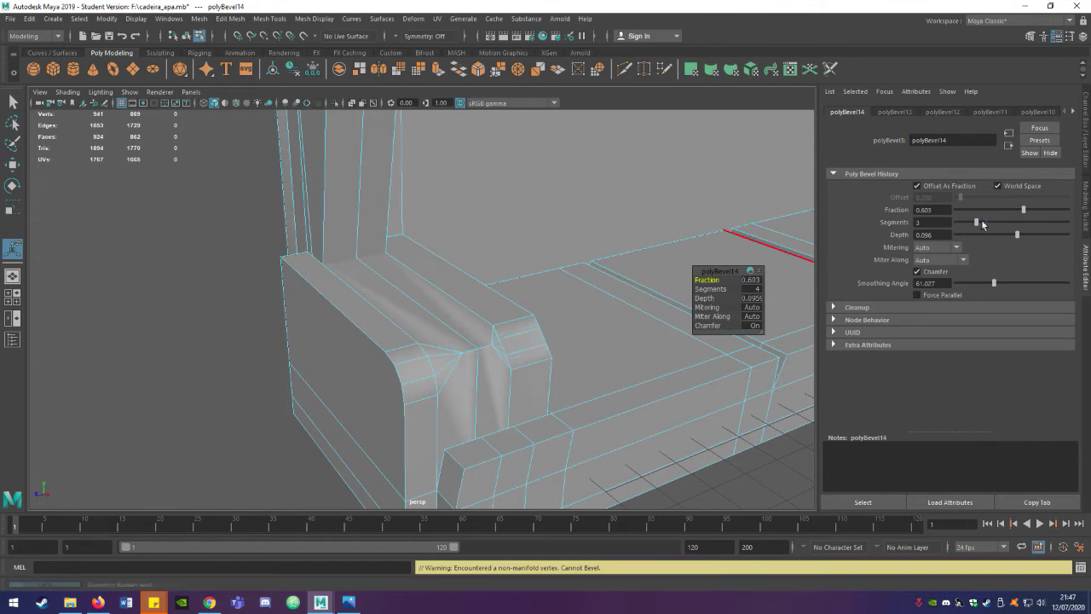
{"action": "left_click", "coordinate": [483, 350]}
{"action": "left_click", "coordinate": [229, 18]}
{"action": "left_click", "coordinate": [246, 61]}
- Undo the distorted armrest bevels, re-bevel the top edge, and frame the sofa
{"action": "key", "text": "ctrl+z"}
{"action": "key", "text": "ctrl+z"}
{"action": "key", "text": "ctrl+z"}
{"action": "key", "text": "ctrl+z"}
{"action": "key", "text": "ctrl+z"}
{"action": "key", "text": "ctrl+z"}
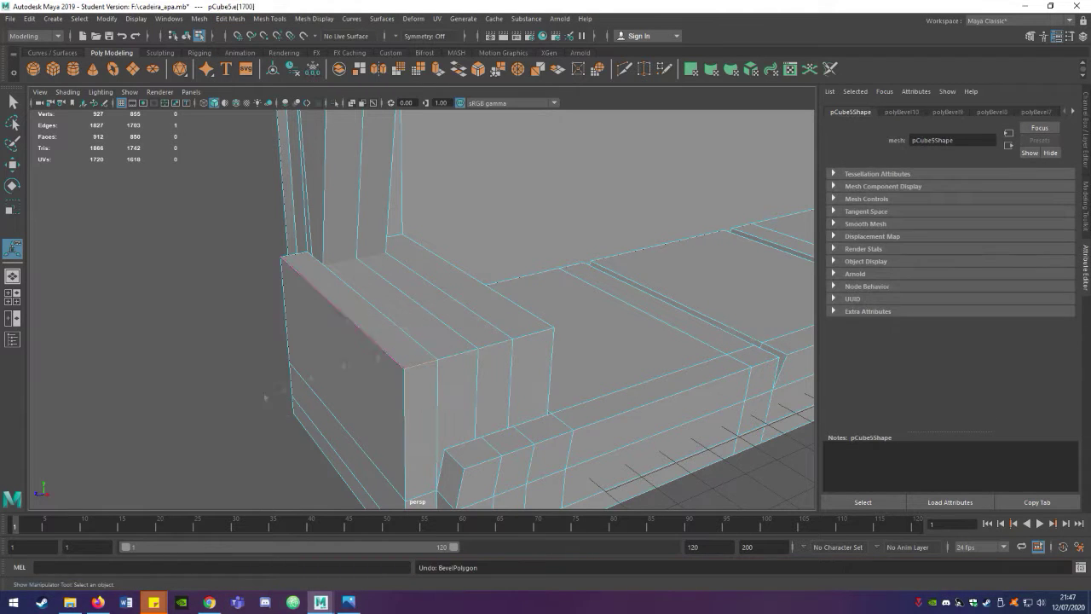
{"action": "left_click", "coordinate": [229, 18]}
{"action": "left_click", "coordinate": [245, 60]}
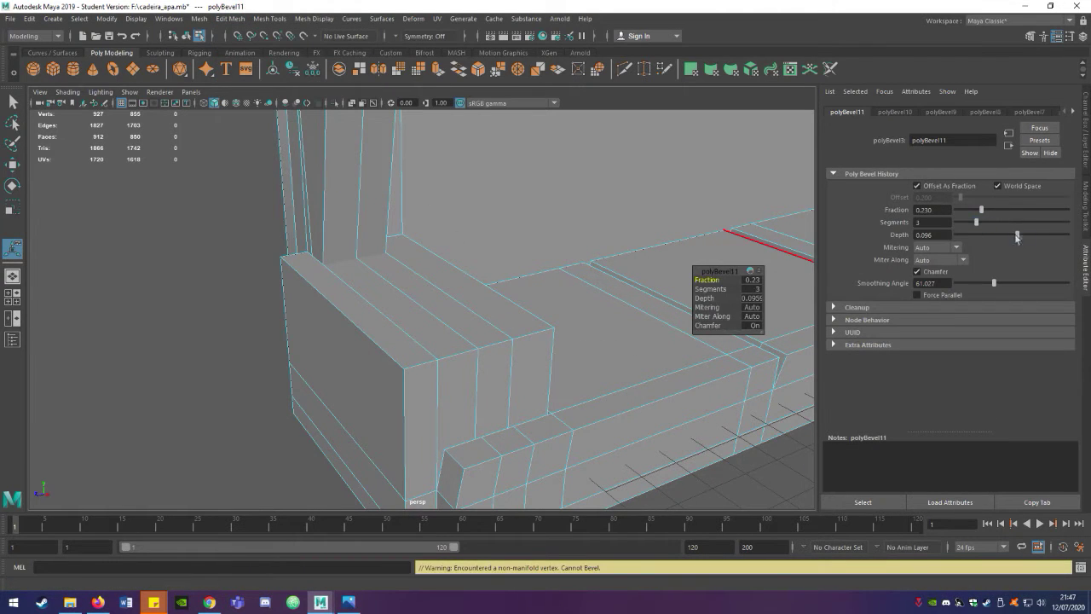
{"action": "key", "text": "a"}
{"action": "mouse_move", "coordinate": [324, 358]}
{"action": "left_mouse_down", "text": "alt"}
{"action": "mouse_move", "coordinate": [252, 357]}
{"action": "mouse_move", "coordinate": [282, 347]}
{"action": "mouse_move", "coordinate": [324, 395]}
{"action": "left_mouse_up", "text": "alt"}
{"action": "scroll", "coordinate": [252, 357], "scroll_direction": "up", "scroll_amount": 3}
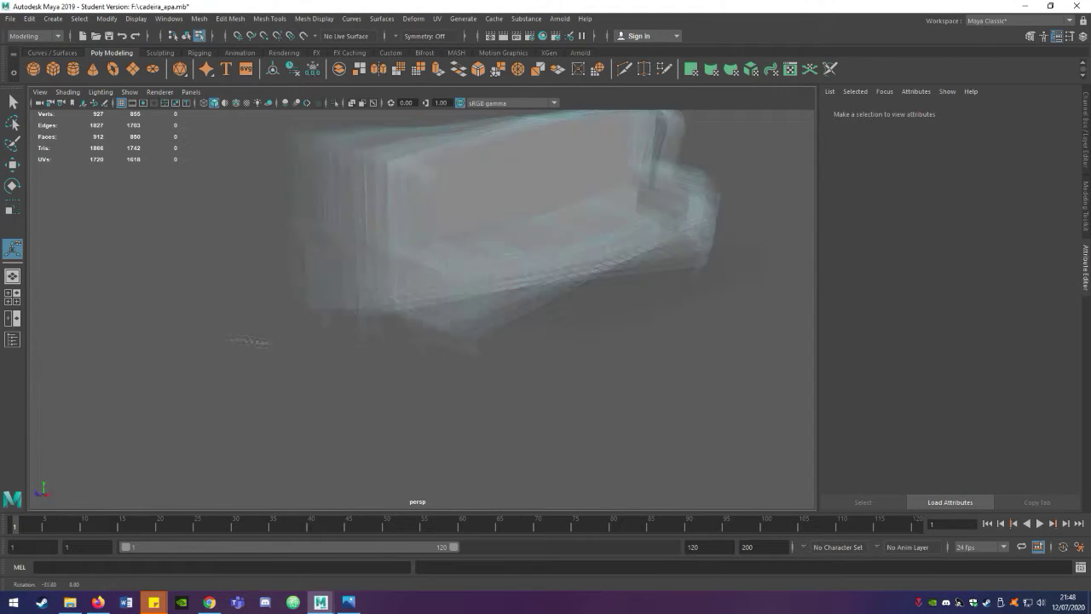
- Assign a new Lambert material to the whole sofa object
{"action": "key", "text": "q"}
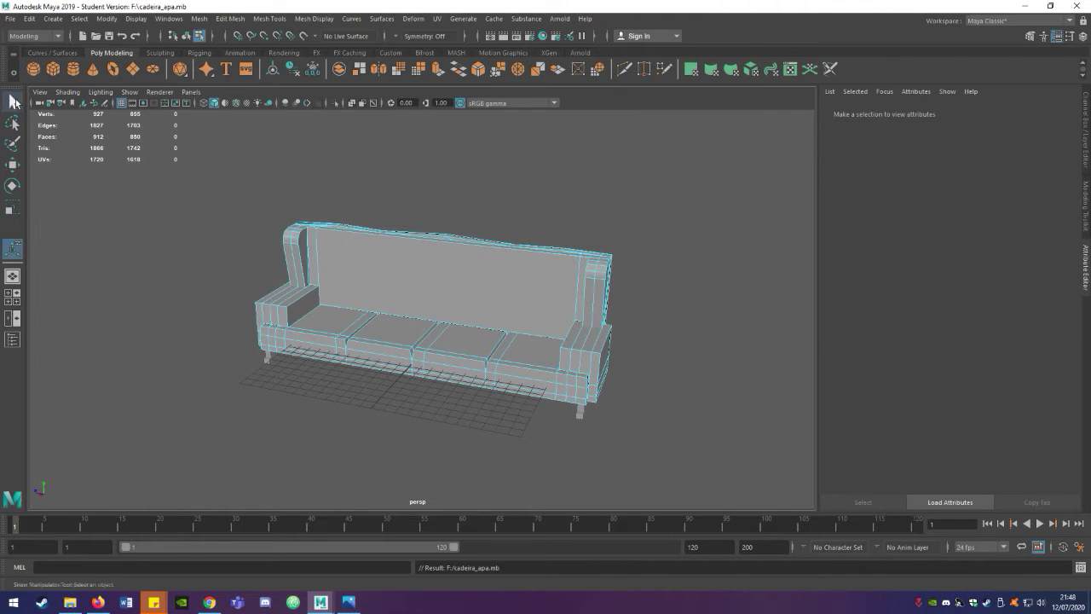
{"action": "key", "text": "F8"}
{"action": "right_click", "coordinate": [486, 289]}
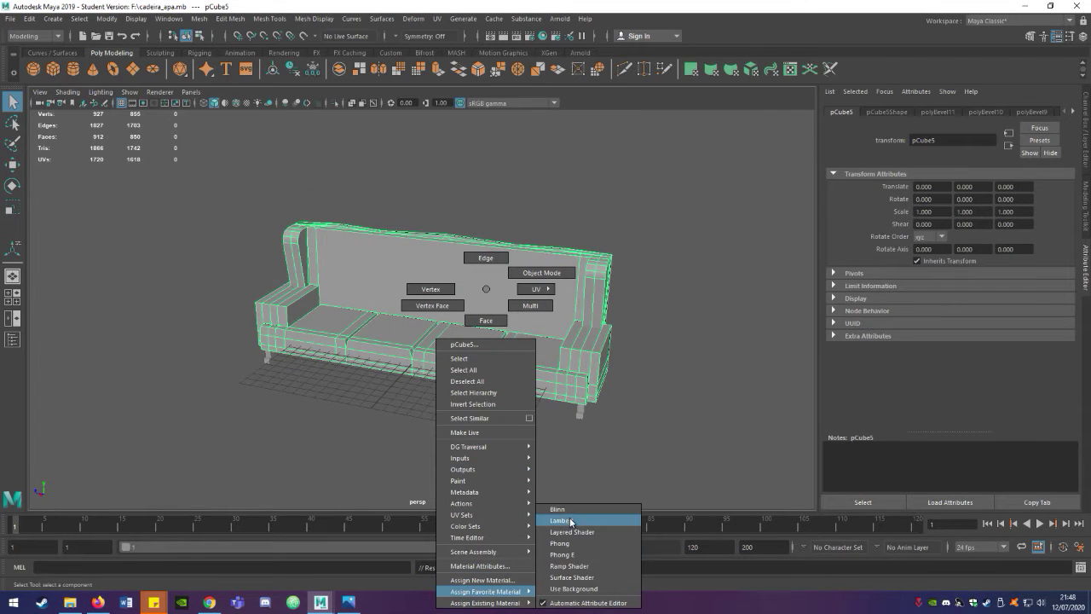
{"action": "left_click", "coordinate": [571, 520]}
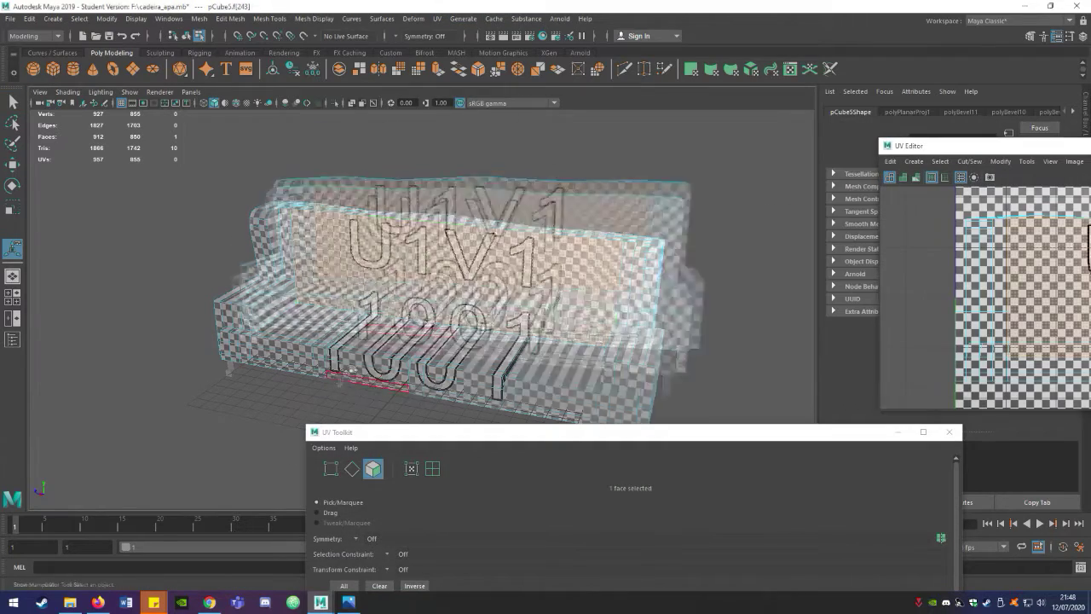
- Select the sofa's seat and back faces and frame the sofa in view
{"action": "left_click_drag", "start_coordinate": [461, 307], "coordinate": [255, 324], "text": "alt"}
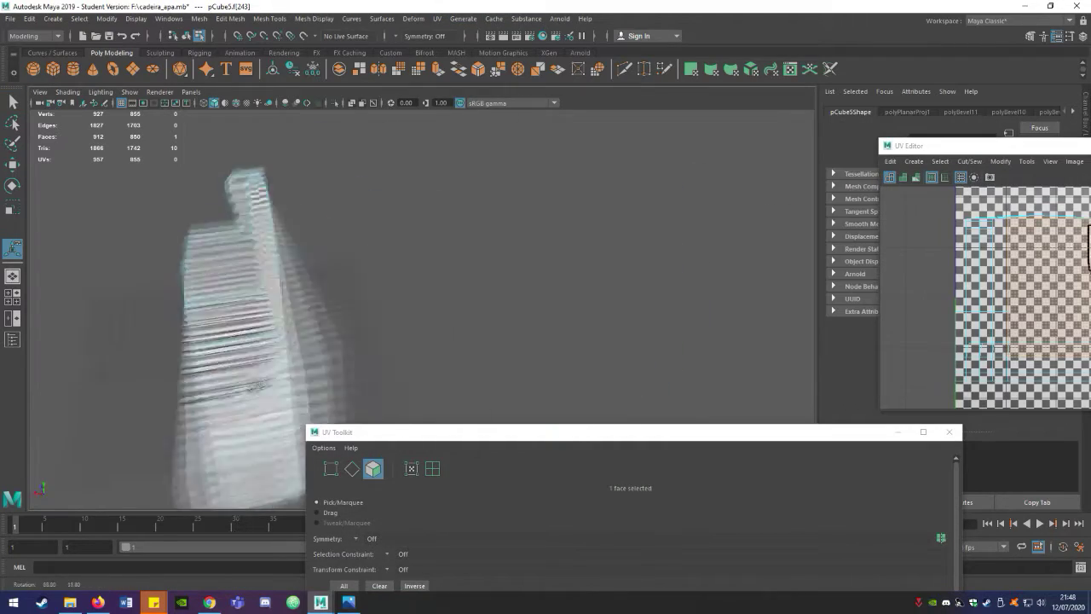
{"action": "left_click", "coordinate": [175, 344]}
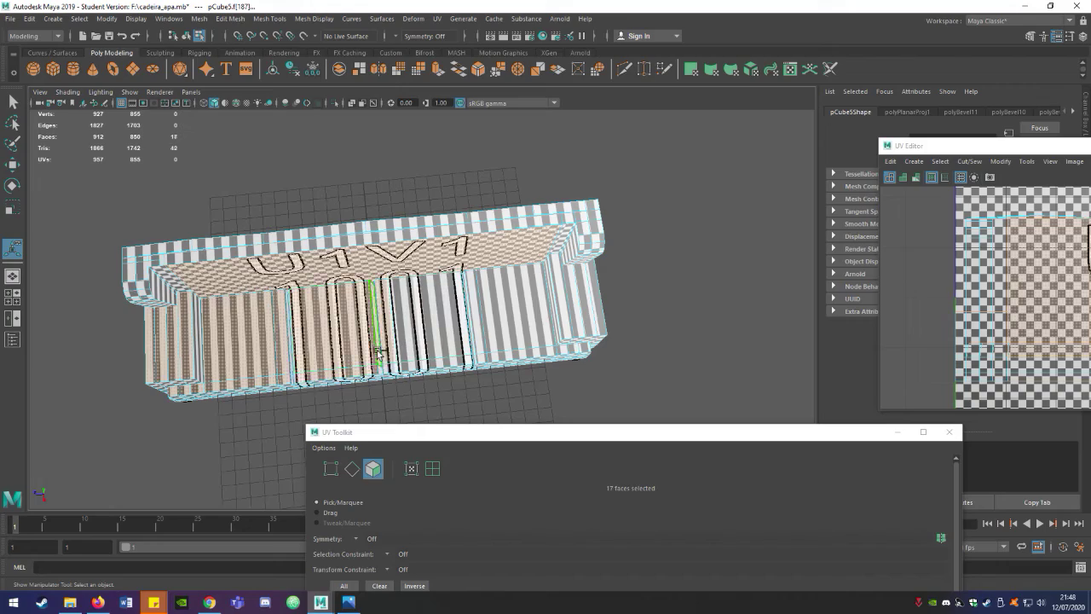
{"action": "left_click_drag", "start_coordinate": [378, 354], "coordinate": [311, 360], "text": "alt"}
{"action": "scroll", "coordinate": [312, 360], "scroll_direction": "up", "scroll_amount": 3}
{"action": "left_click", "coordinate": [321, 255], "text": "ctrl"}
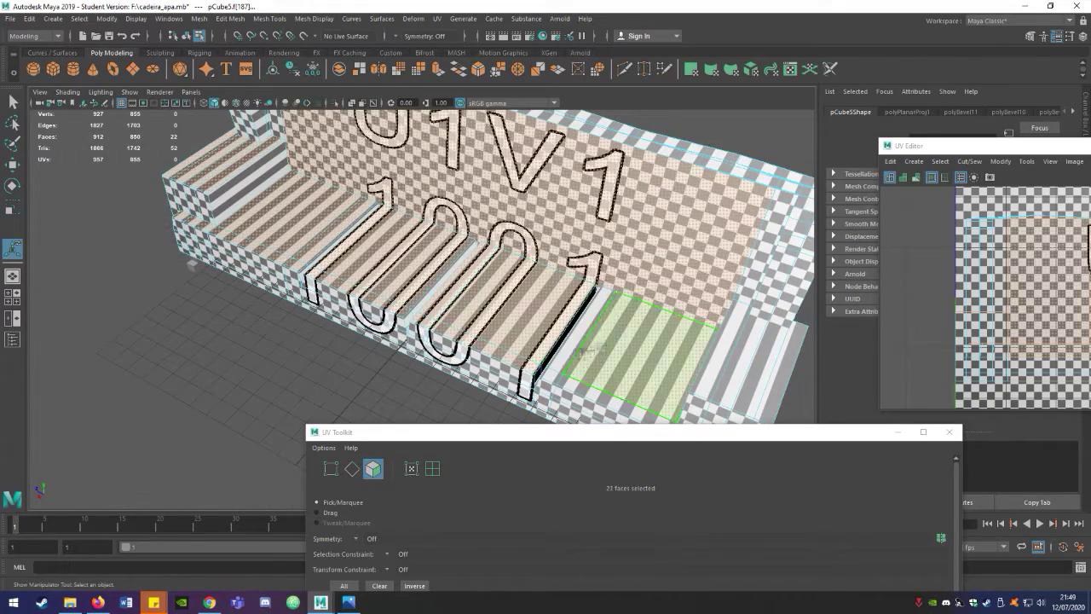
{"action": "left_click_drag", "start_coordinate": [612, 328], "coordinate": [641, 391], "text": "alt"}
{"action": "key", "text": "f"}
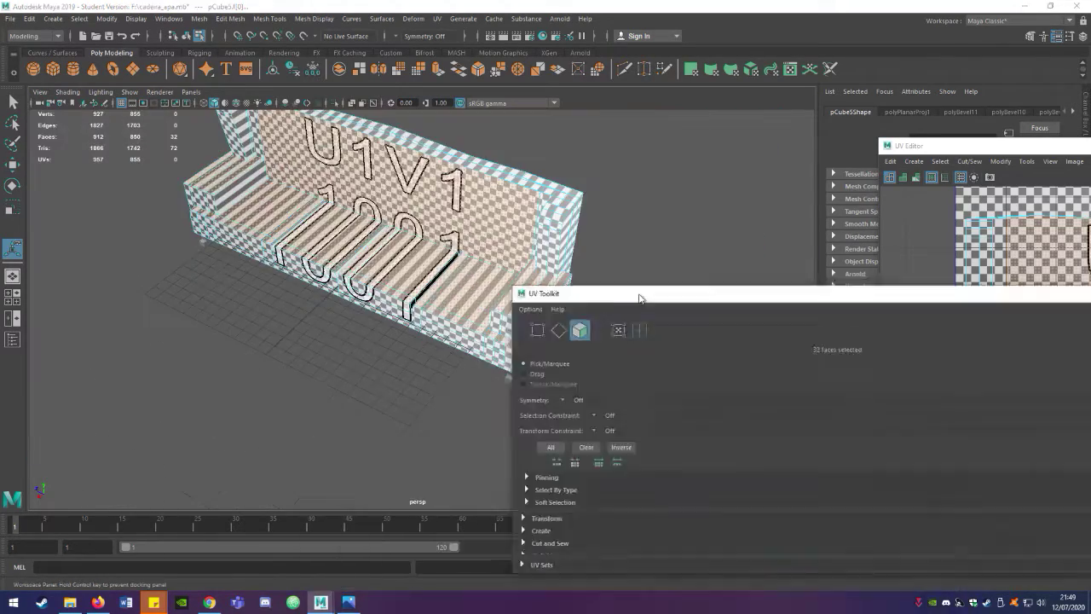
- Close the UV Toolkit and apply repeated planar projections to the selected faces, up to polyPlanarProj7
{"action": "left_click", "coordinate": [914, 161]}
{"action": "left_click", "coordinate": [997, 249]}
{"action": "left_click", "coordinate": [878, 349]}
{"action": "left_click", "coordinate": [877, 348]}
{"action": "left_click", "coordinate": [878, 349]}
{"action": "left_click", "coordinate": [878, 349]}
{"action": "left_click", "coordinate": [878, 348]}
{"action": "mouse_move", "coordinate": [426, 341]}
{"action": "left_mouse_down", "text": "alt"}
{"action": "mouse_move", "coordinate": [341, 383]}
{"action": "mouse_move", "coordinate": [224, 388]}
{"action": "mouse_move", "coordinate": [490, 274]}
{"action": "left_mouse_up", "text": "alt"}
{"action": "left_click", "coordinate": [877, 348]}
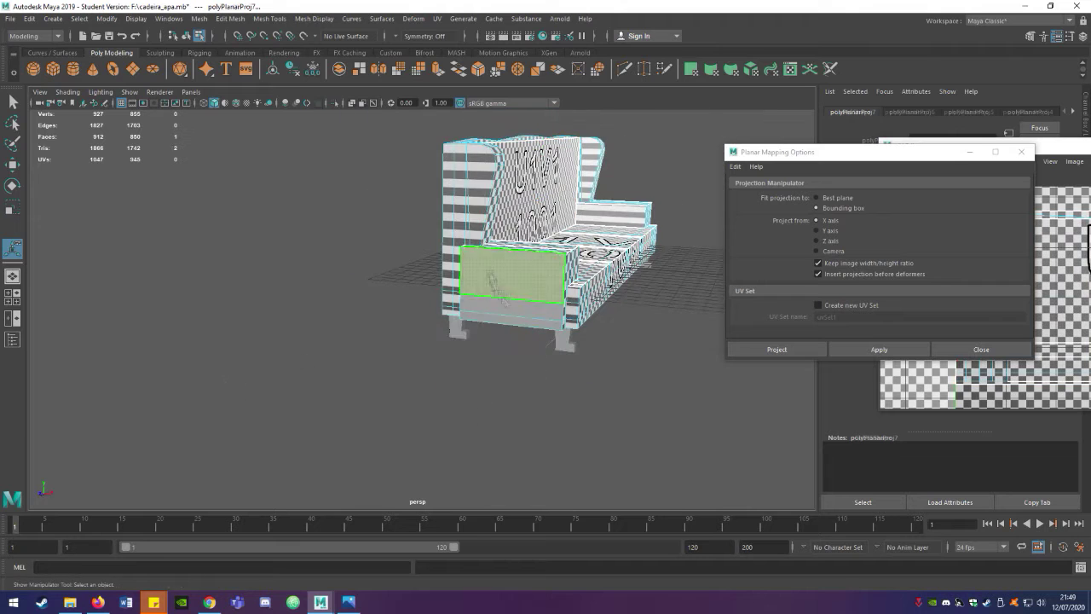
- Planar-project the front arm face, the side face loop and a single side face
{"action": "left_click", "coordinate": [859, 349]}
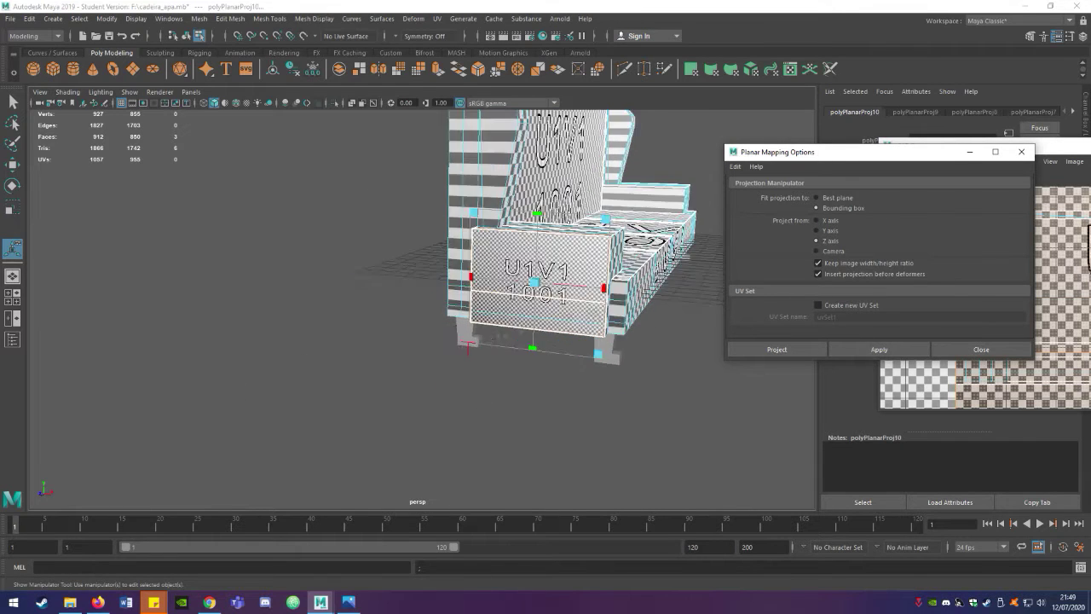
{"action": "left_click_drag", "start_coordinate": [597, 281], "coordinate": [514, 163], "text": "alt"}
{"action": "double_click", "coordinate": [515, 326]}
{"action": "mouse_move", "coordinate": [516, 326]}
{"action": "left_mouse_down", "text": "alt"}
{"action": "mouse_move", "coordinate": [545, 341]}
{"action": "mouse_move", "coordinate": [558, 247]}
{"action": "left_mouse_up", "text": "alt"}
{"action": "left_click", "coordinate": [863, 341]}
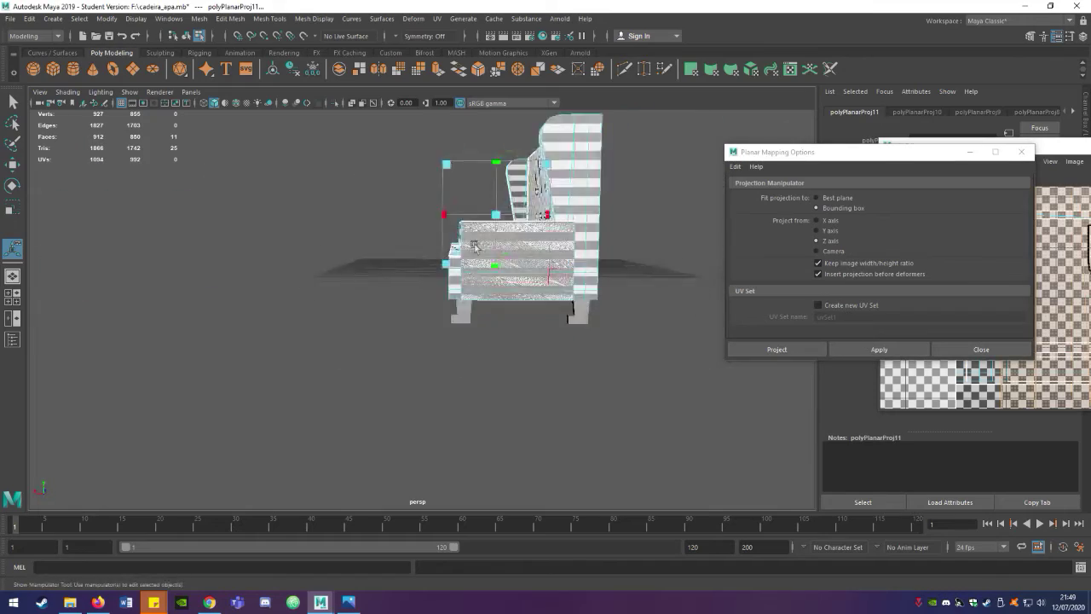
{"action": "left_click", "coordinate": [559, 247]}
{"action": "left_click", "coordinate": [879, 349]}
- Select the seat-top strip of faces and project it from the Y axis
{"action": "mouse_move", "coordinate": [511, 298]}
{"action": "left_mouse_down", "text": "alt"}
{"action": "mouse_move", "coordinate": [317, 219]}
{"action": "mouse_move", "coordinate": [205, 290]}
{"action": "left_mouse_up", "text": "alt"}
{"action": "scroll", "coordinate": [317, 220], "scroll_direction": "up", "scroll_amount": 5}
{"action": "scroll", "coordinate": [317, 219], "scroll_direction": "down", "scroll_amount": 5}
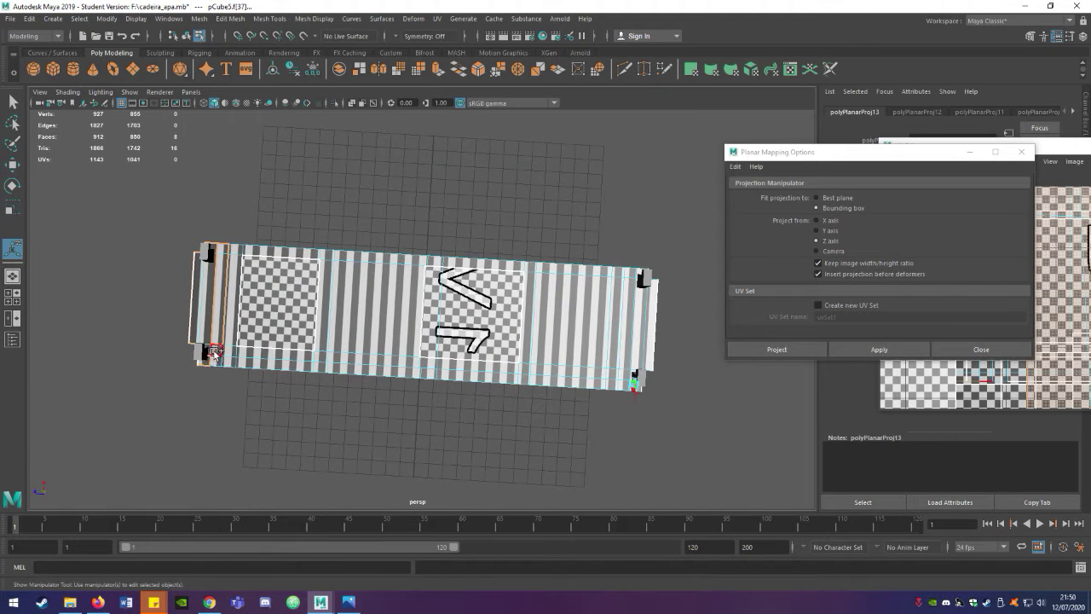
{"action": "left_click_drag", "start_coordinate": [230, 327], "coordinate": [267, 328], "text": "shift"}
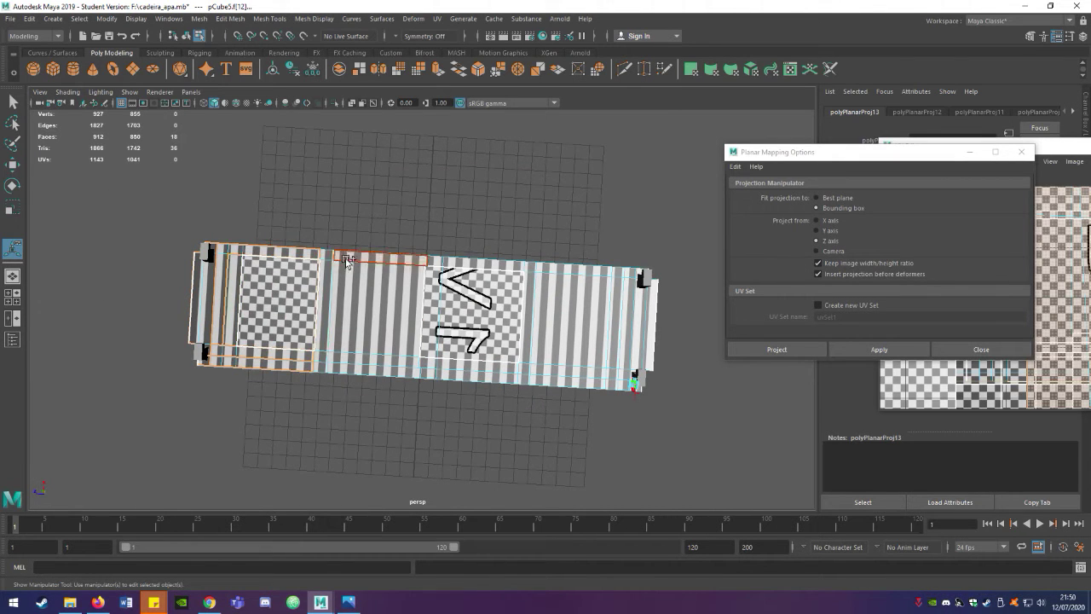
{"action": "key", "text": "ctrl+shift+a"}
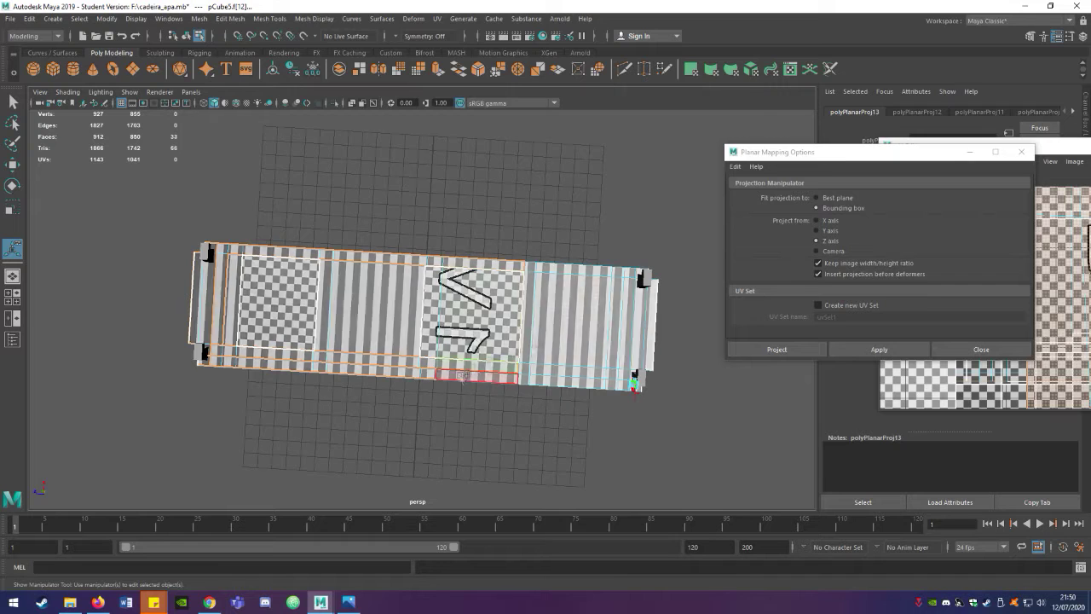
{"action": "left_click", "coordinate": [553, 376], "text": "ctrl"}
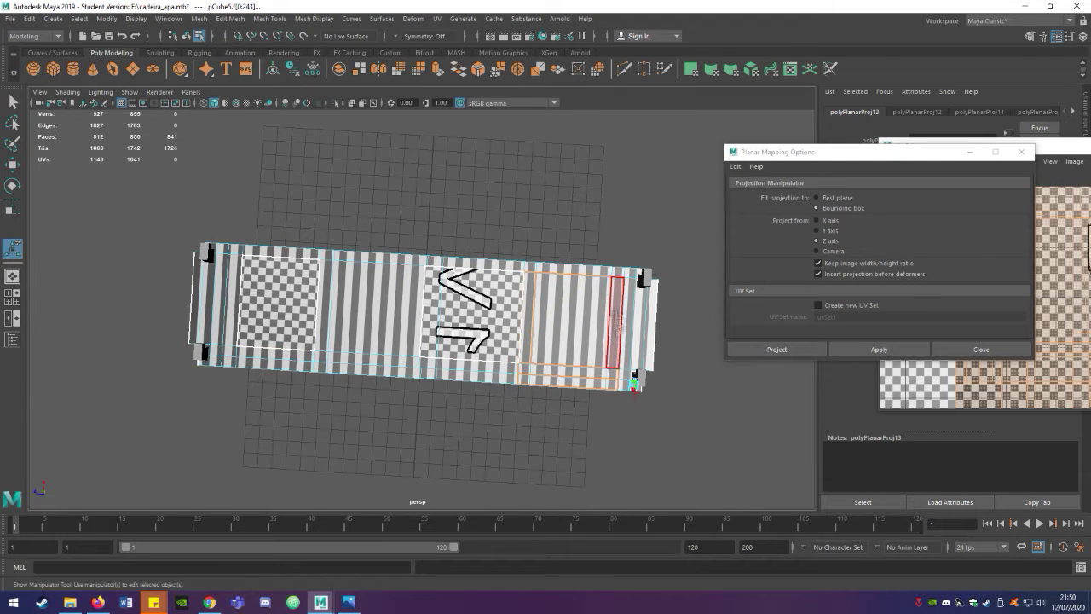
{"action": "left_click_drag", "start_coordinate": [644, 339], "coordinate": [639, 312], "text": "alt"}
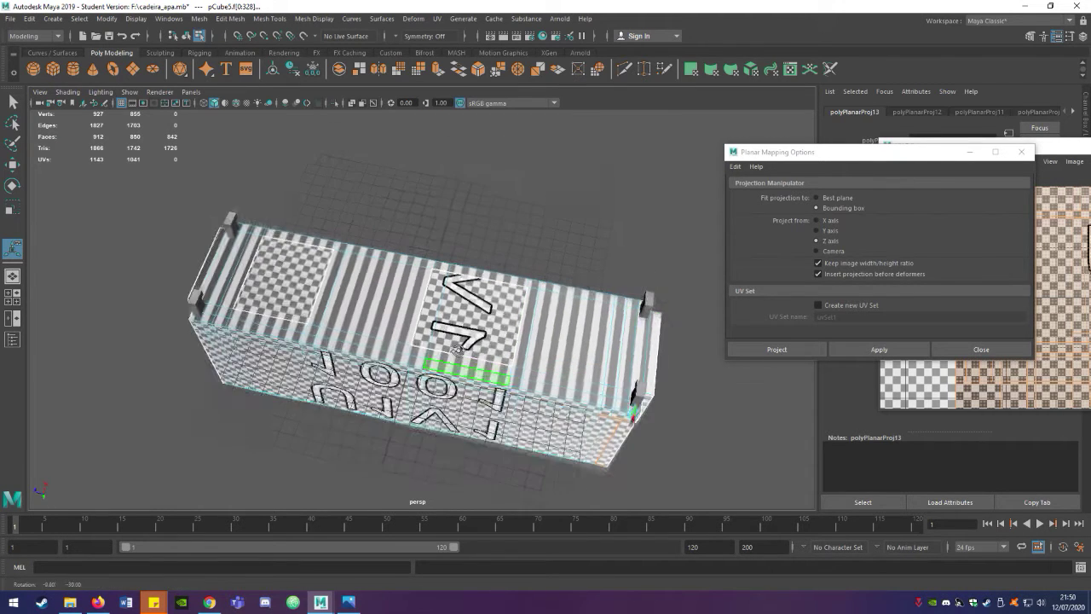
{"action": "left_click", "coordinate": [866, 348]}
{"action": "mouse_move", "coordinate": [426, 298]}
{"action": "left_mouse_down", "text": "alt"}
{"action": "mouse_move", "coordinate": [384, 307]}
{"action": "mouse_move", "coordinate": [340, 358]}
{"action": "left_mouse_up", "text": "alt"}
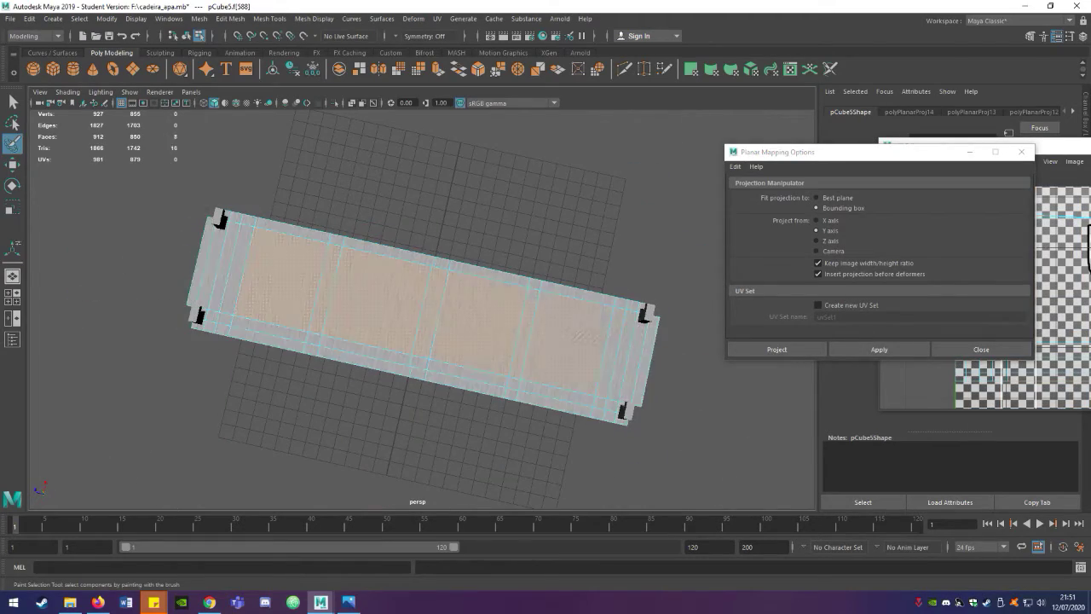
- Undo the seat-top projection and switch the projection axis to X
{"action": "left_click", "coordinate": [879, 348]}
{"action": "mouse_move", "coordinate": [340, 400]}
{"action": "left_mouse_down", "text": "alt"}
{"action": "mouse_move", "coordinate": [136, 366]}
{"action": "mouse_move", "coordinate": [189, 345]}
{"action": "mouse_move", "coordinate": [324, 324]}
{"action": "left_mouse_up", "text": "alt"}
{"action": "key", "text": "ctrl+z"}
{"action": "key", "text": "ctrl+z"}
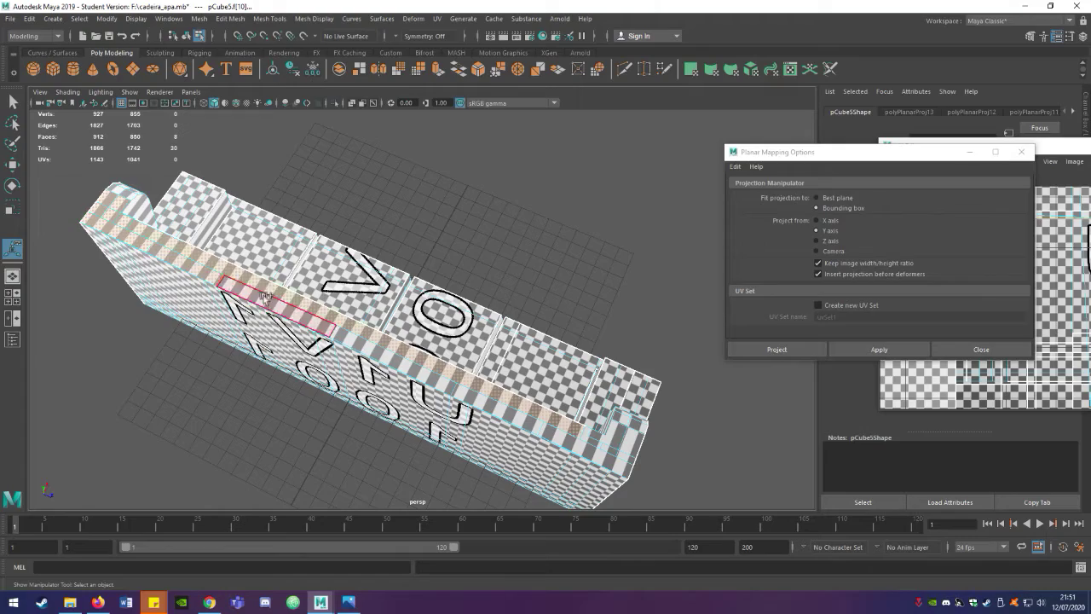
{"action": "left_click_drag", "start_coordinate": [505, 368], "coordinate": [647, 341], "text": "alt"}
{"action": "left_click", "coordinate": [816, 219]}
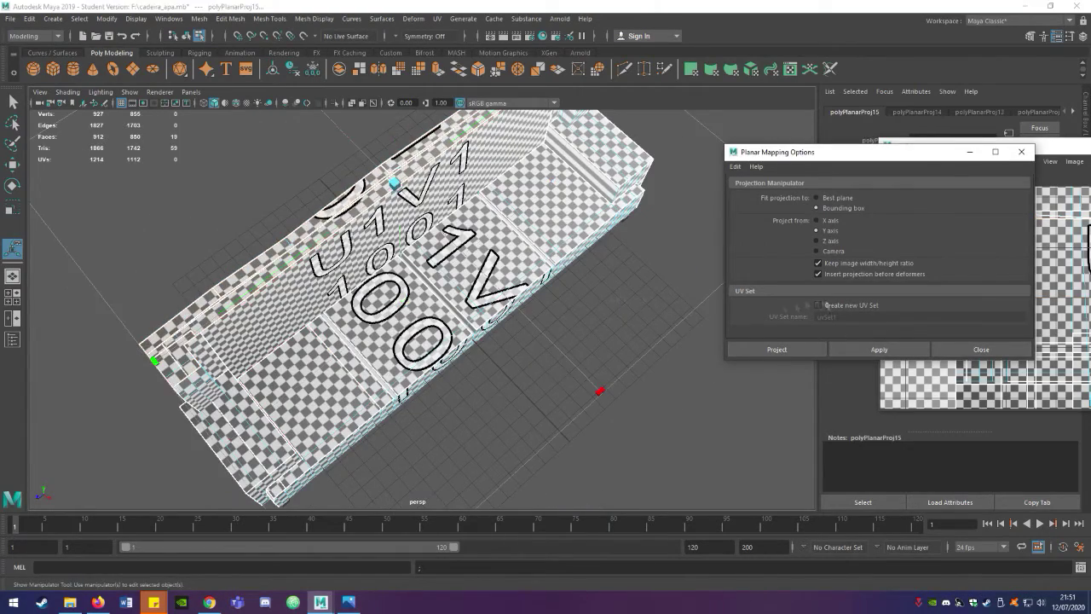
{"action": "left_click_drag", "start_coordinate": [367, 392], "coordinate": [256, 281], "text": "alt"}
{"action": "mouse_move", "coordinate": [417, 307]}
{"action": "left_mouse_down", "text": "alt"}
{"action": "mouse_move", "coordinate": [511, 255]}
{"action": "mouse_move", "coordinate": [528, 289]}
{"action": "mouse_move", "coordinate": [515, 301]}
{"action": "left_mouse_up", "text": "alt"}
- Planar-map the striped seat's top strip, left end faces and bottom-edge strip
{"action": "left_click", "coordinate": [364, 236]}
{"action": "left_click", "coordinate": [223, 430], "text": "shift"}
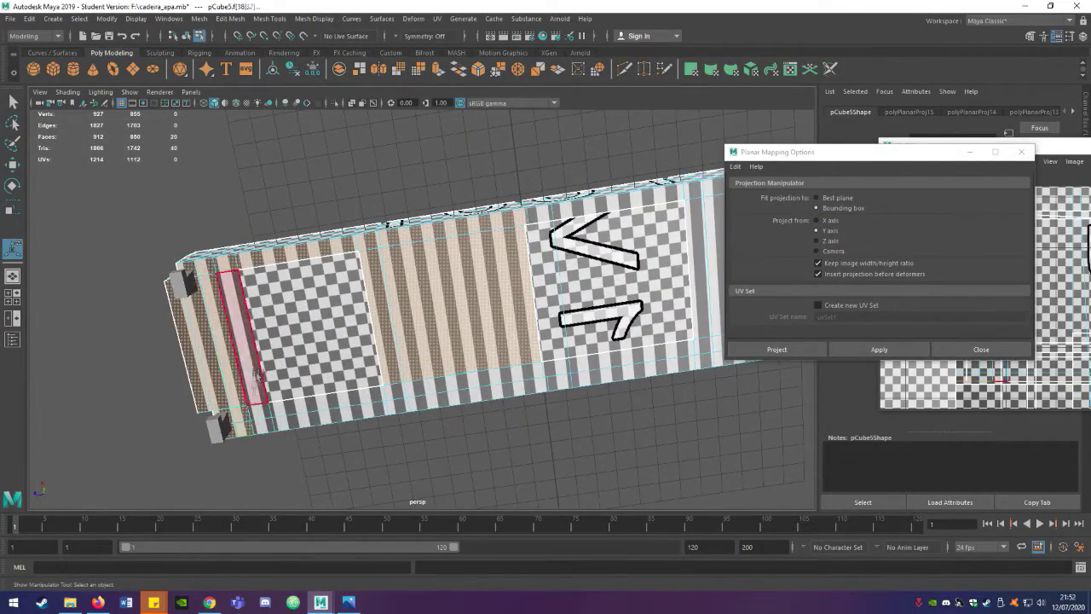
{"action": "mouse_move", "coordinate": [426, 298]}
{"action": "left_mouse_down", "text": "alt"}
{"action": "mouse_move", "coordinate": [658, 222]}
{"action": "mouse_move", "coordinate": [450, 201]}
{"action": "left_mouse_up", "text": "alt"}
{"action": "left_click", "coordinate": [855, 351]}
{"action": "left_click", "coordinate": [341, 364]}
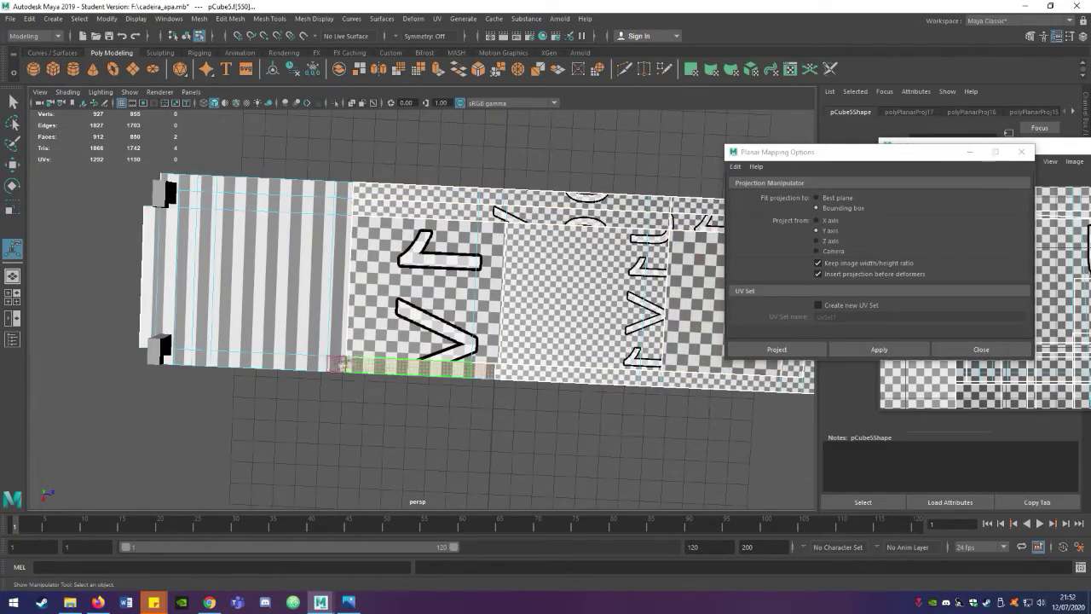
{"action": "left_click", "coordinate": [879, 349]}
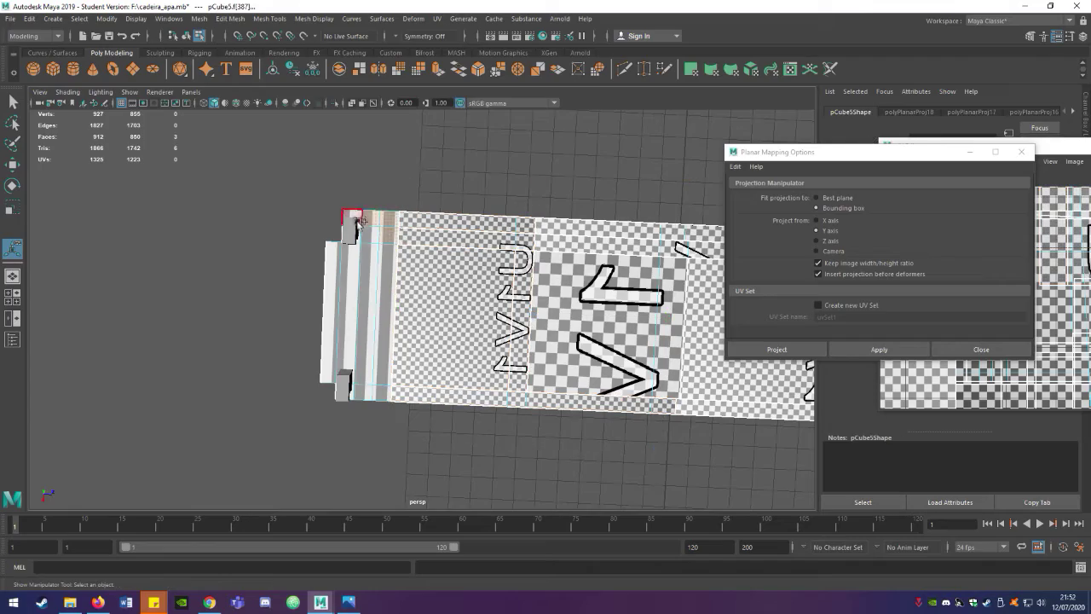
{"action": "left_click", "coordinate": [878, 349]}
- Project the next arm and back faces from the Z axis, then save the scene
{"action": "left_click_drag", "start_coordinate": [511, 358], "coordinate": [383, 233], "text": "alt"}
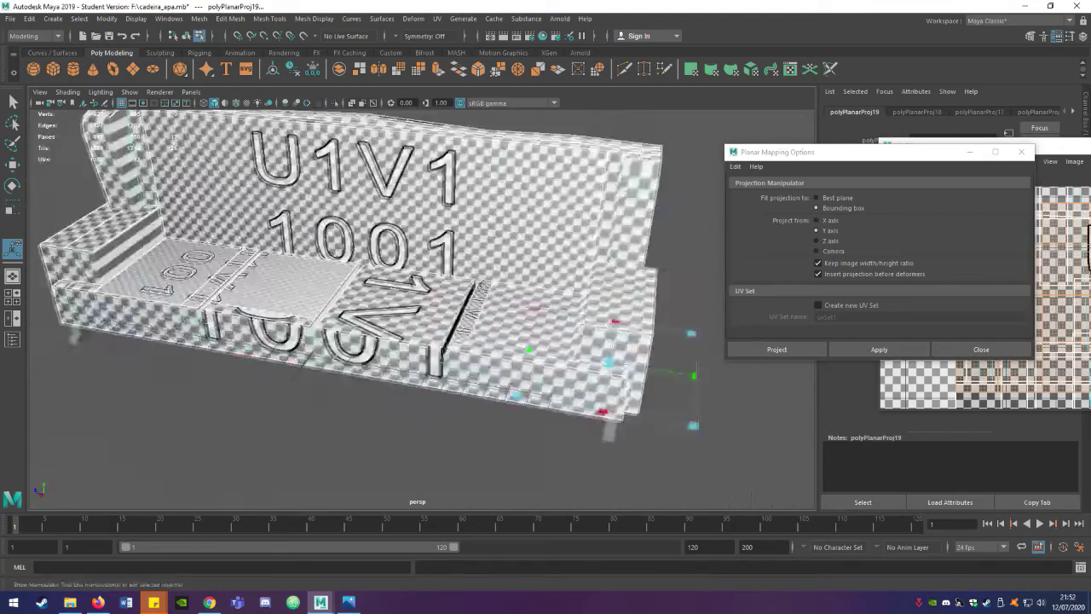
{"action": "left_click", "coordinate": [383, 233]}
{"action": "scroll", "coordinate": [378, 252], "scroll_direction": "up", "scroll_amount": 3}
{"action": "key", "text": "g"}
{"action": "left_click", "coordinate": [822, 241]}
{"action": "left_click_drag", "start_coordinate": [271, 359], "coordinate": [358, 281], "text": "alt"}
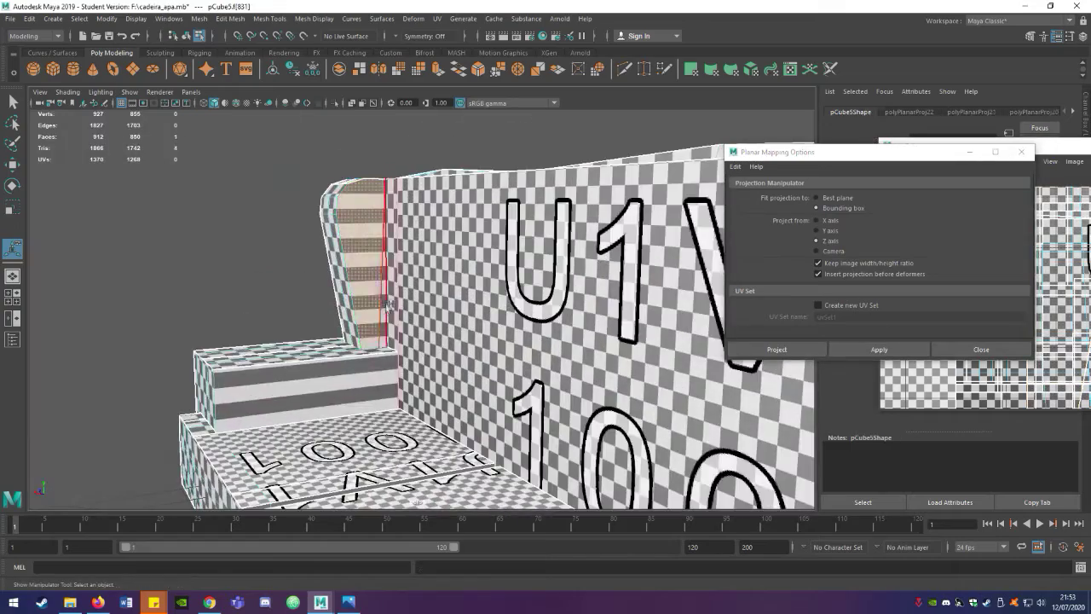
{"action": "key", "text": "g"}
{"action": "scroll", "coordinate": [467, 285], "scroll_direction": "down", "scroll_amount": 5}
{"action": "left_click_drag", "start_coordinate": [467, 285], "coordinate": [528, 290], "text": "alt"}
{"action": "key", "text": "q"}
{"action": "key", "text": "ctrl+s"}
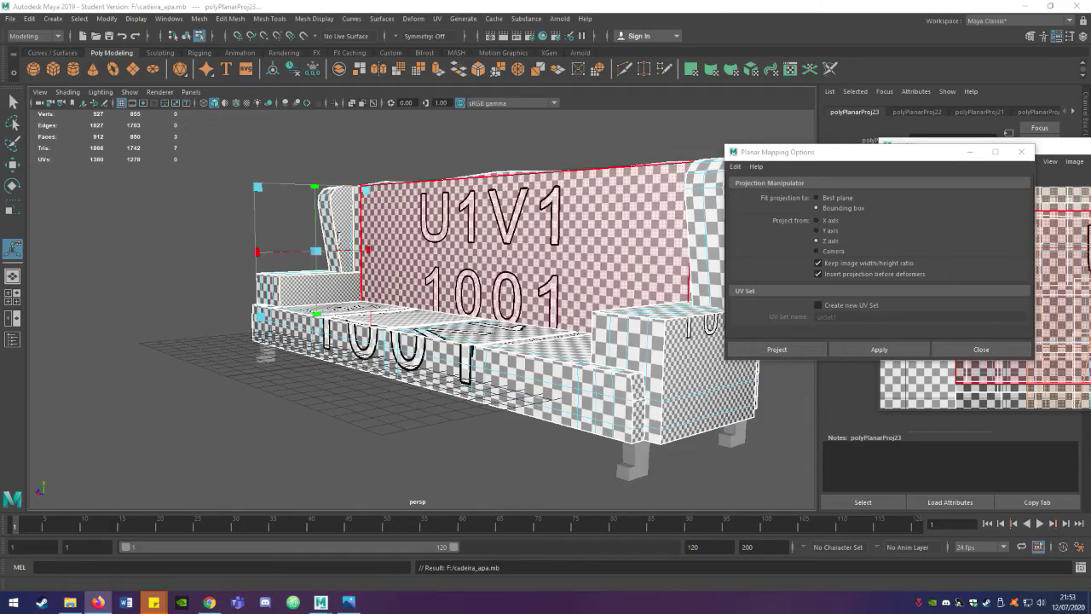
- Project the seat cushion's top face from the Y axis
{"action": "mouse_move", "coordinate": [409, 340]}
{"action": "left_mouse_down", "text": "alt"}
{"action": "mouse_move", "coordinate": [276, 343]}
{"action": "mouse_move", "coordinate": [322, 372]}
{"action": "mouse_move", "coordinate": [443, 341]}
{"action": "left_mouse_up", "text": "alt"}
{"action": "scroll", "coordinate": [276, 343], "scroll_direction": "up", "scroll_amount": 5}
{"action": "left_click", "coordinate": [321, 373]}
{"action": "left_click", "coordinate": [817, 230]}
{"action": "left_click", "coordinate": [879, 349]}
{"action": "double_click", "coordinate": [857, 349]}
- Planar-map the cushion's side faces
{"action": "mouse_move", "coordinate": [648, 367]}
{"action": "left_mouse_down", "text": "alt"}
{"action": "mouse_move", "coordinate": [600, 409]}
{"action": "mouse_move", "coordinate": [554, 367]}
{"action": "left_mouse_up", "text": "alt"}
{"action": "left_click", "coordinate": [596, 332]}
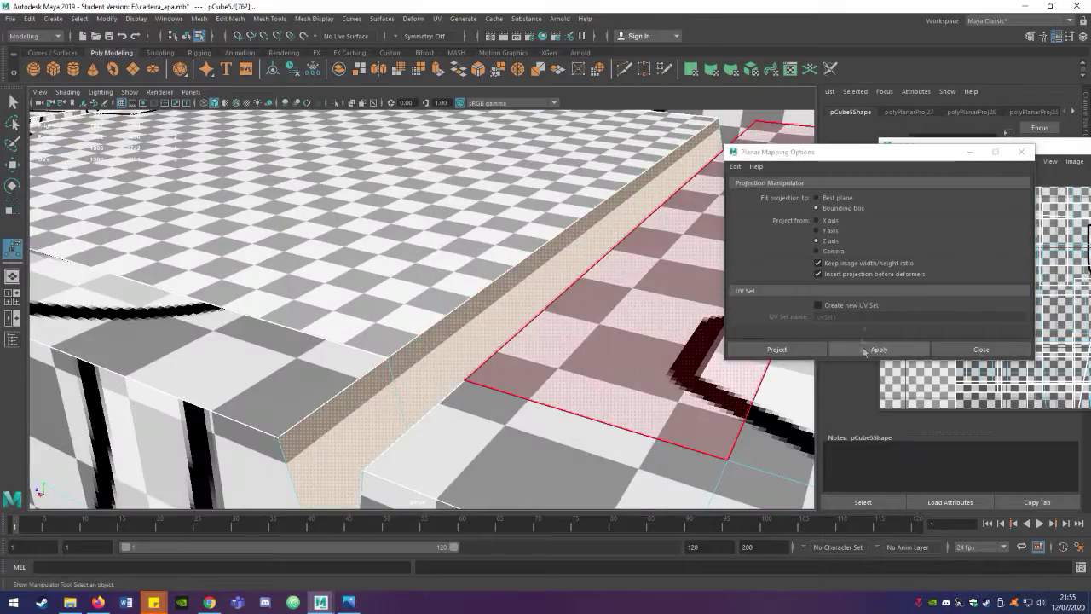
{"action": "left_click_drag", "start_coordinate": [596, 332], "coordinate": [614, 341], "text": "alt"}
{"action": "left_click", "coordinate": [869, 345]}
{"action": "left_click", "coordinate": [879, 349]}
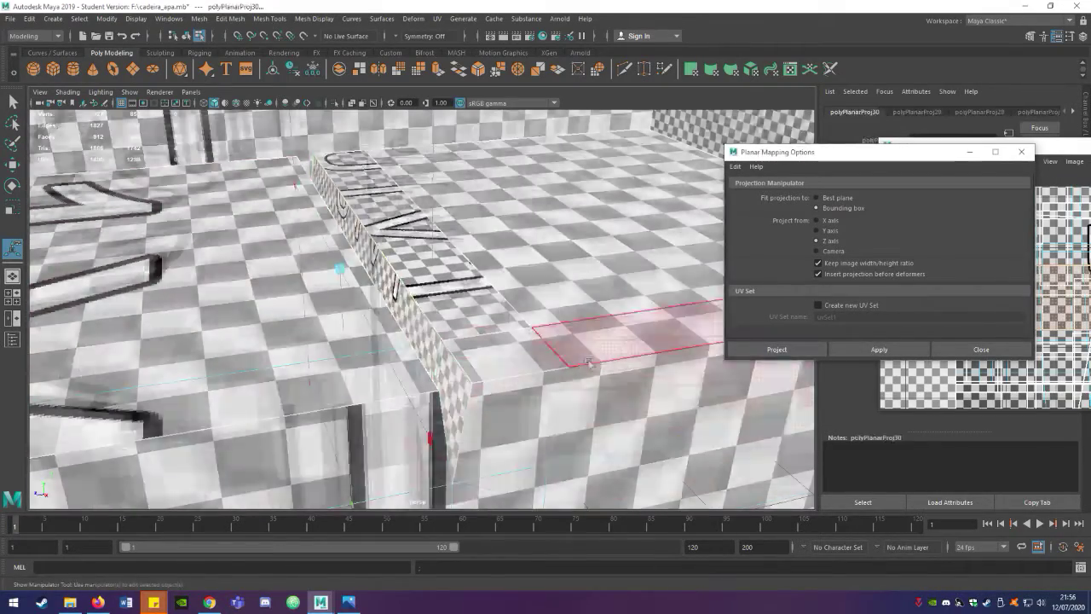
{"action": "left_click", "coordinate": [879, 350]}
{"action": "mouse_move", "coordinate": [446, 355]}
{"action": "left_mouse_down", "text": "alt"}
{"action": "mouse_move", "coordinate": [384, 302]}
{"action": "mouse_move", "coordinate": [381, 369]}
{"action": "left_mouse_up", "text": "alt"}
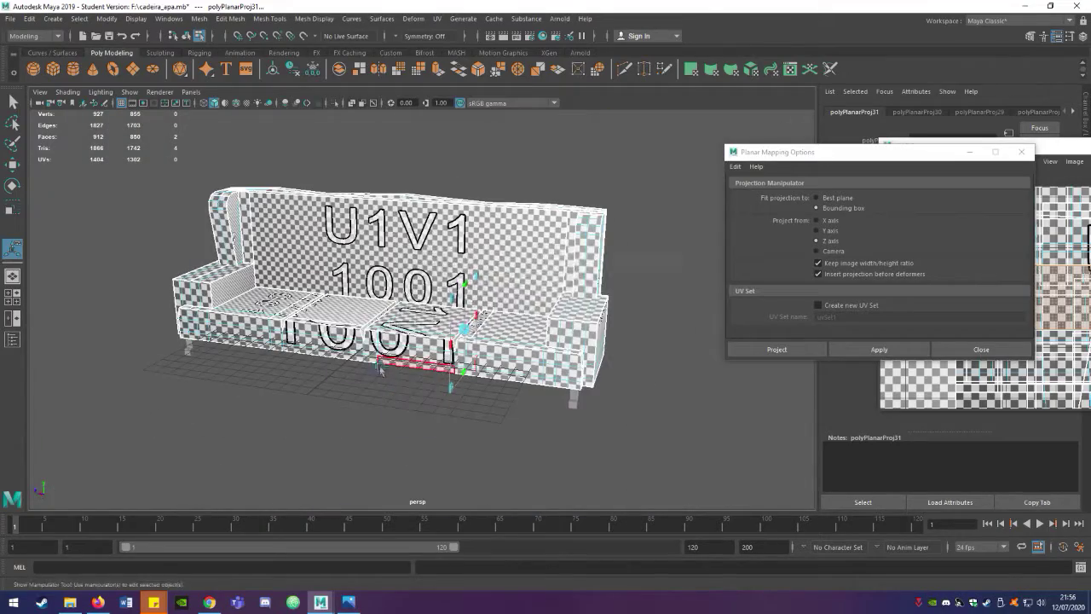
- Close Planar Mapping Options and the UV Editor, returning to whole-object selection
{"action": "left_click", "coordinate": [981, 349]}
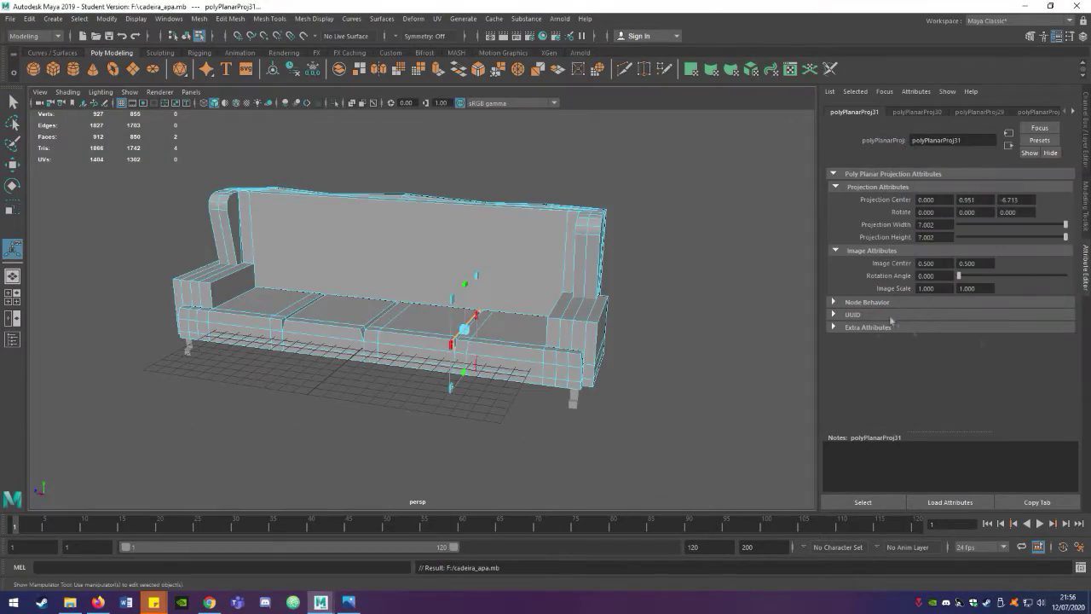
{"action": "key", "text": "F8"}
{"action": "right_click_drag", "start_coordinate": [607, 289], "coordinate": [601, 590]}
- Assign a new Lambert material to a sofa leg
{"action": "left_click_drag", "start_coordinate": [320, 453], "coordinate": [384, 443], "text": "alt"}
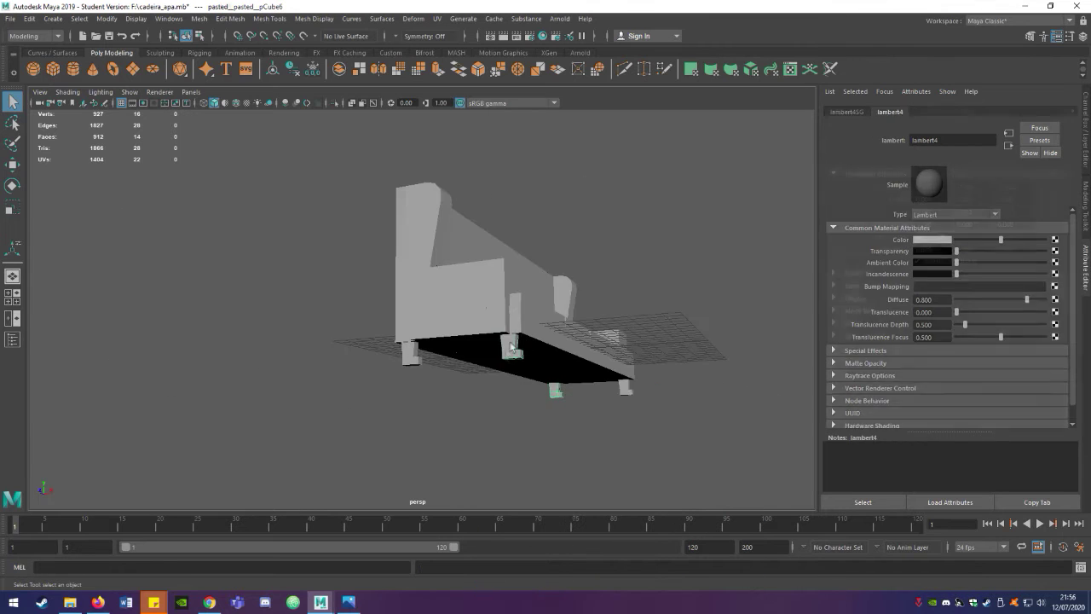
{"action": "right_click_drag", "start_coordinate": [507, 289], "coordinate": [597, 588]}
{"action": "right_click_drag", "start_coordinate": [414, 287], "coordinate": [511, 524]}
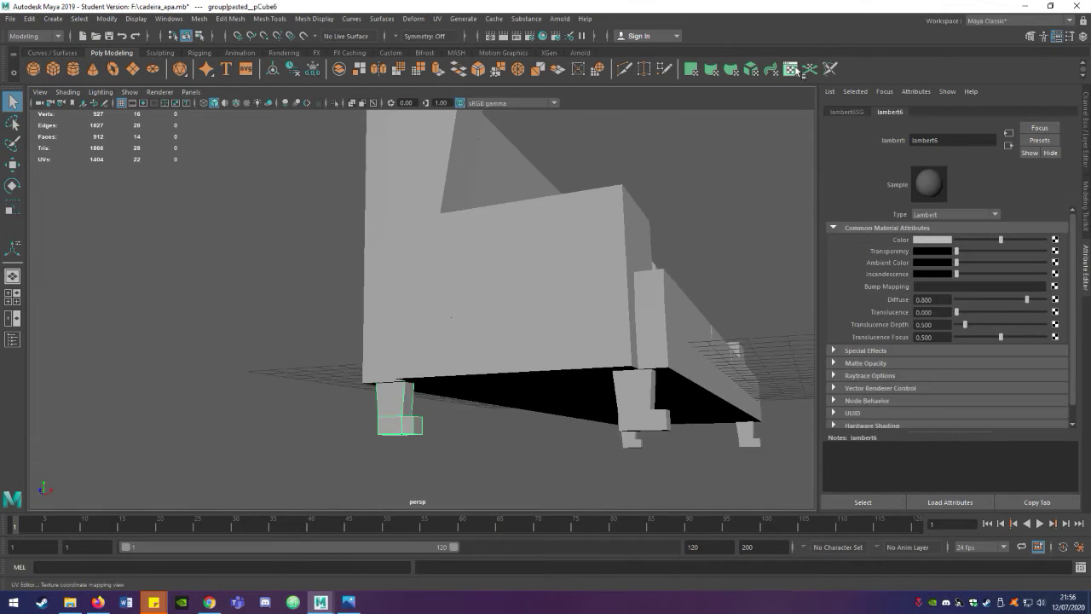
- Project the leg's faces from the X axis and then the Y axis
{"action": "left_click_drag", "start_coordinate": [511, 156], "coordinate": [960, 179]}
{"action": "left_click_drag", "start_coordinate": [341, 341], "coordinate": [404, 388], "text": "alt"}
{"action": "left_click", "coordinate": [739, 198]}
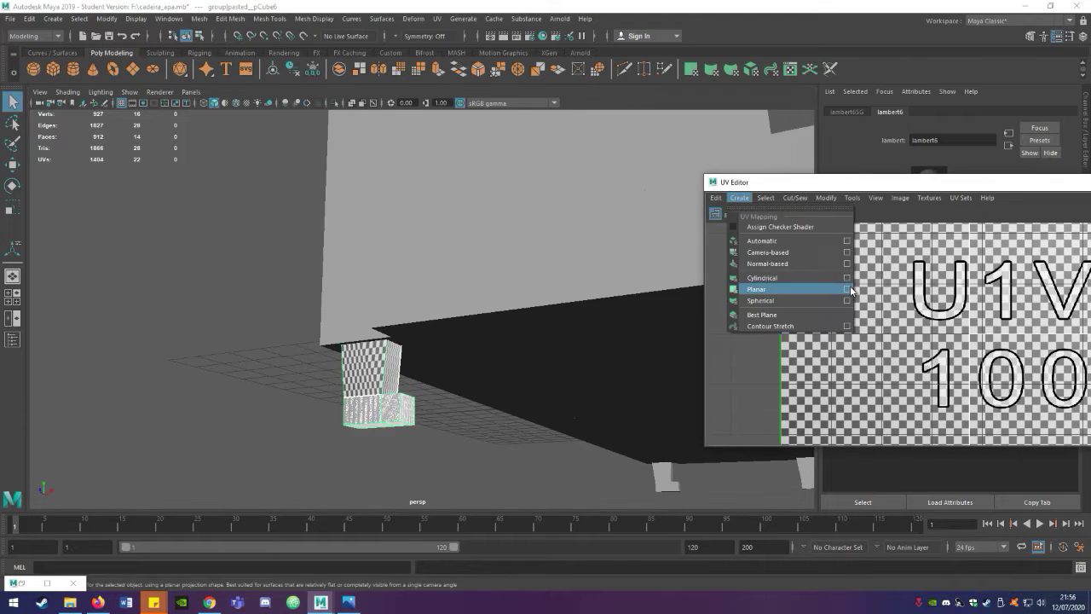
{"action": "left_click", "coordinate": [848, 291]}
{"action": "mouse_move", "coordinate": [404, 387]}
{"action": "left_mouse_down", "text": "alt"}
{"action": "mouse_move", "coordinate": [368, 452]}
{"action": "mouse_move", "coordinate": [511, 426]}
{"action": "left_mouse_up", "text": "alt"}
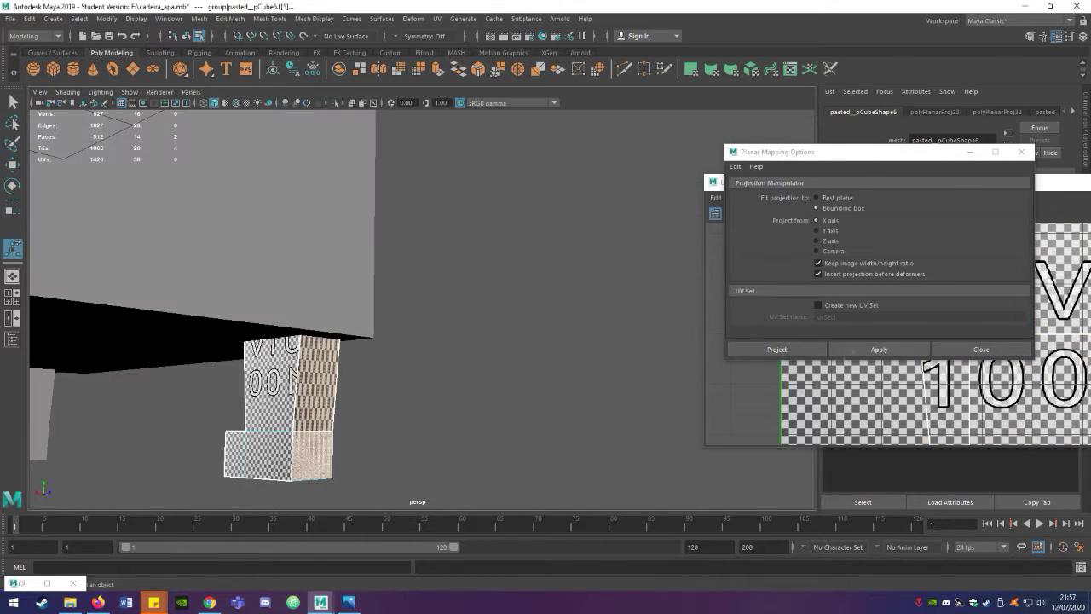
{"action": "left_click", "coordinate": [816, 220]}
{"action": "left_click", "coordinate": [879, 349]}
{"action": "mouse_move", "coordinate": [512, 341]}
{"action": "left_mouse_down", "text": "alt"}
{"action": "mouse_move", "coordinate": [443, 384]}
{"action": "mouse_move", "coordinate": [341, 418]}
{"action": "left_mouse_up", "text": "alt"}
{"action": "left_click", "coordinate": [817, 230]}
{"action": "left_click", "coordinate": [879, 350]}
- Map the small leg block's faces with Z- and Y-axis planar projections
{"action": "key", "text": "f"}
{"action": "left_click", "coordinate": [421, 347]}
{"action": "left_click", "coordinate": [850, 348]}
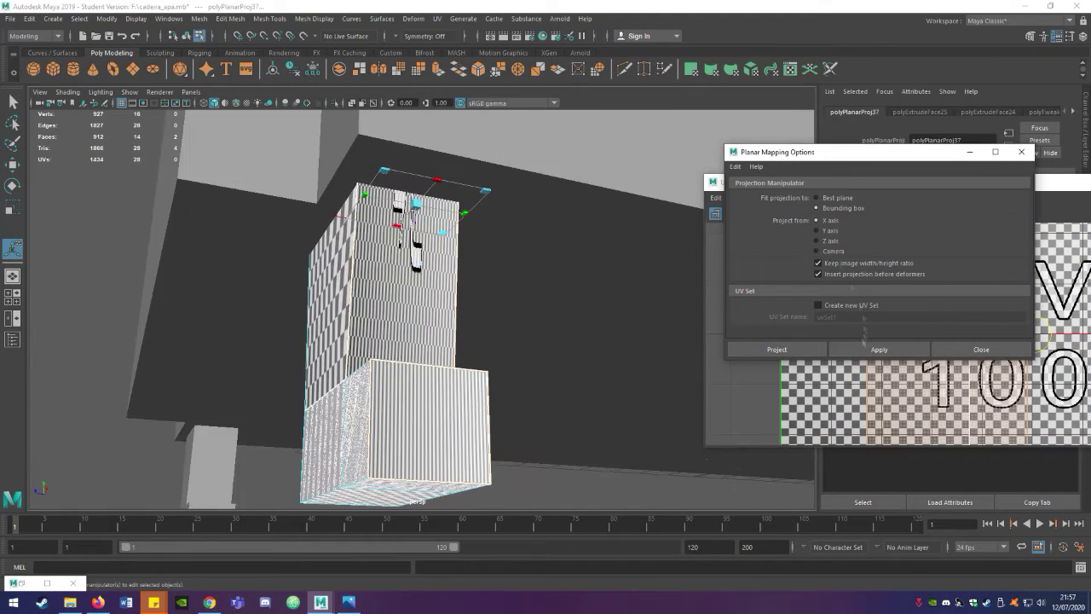
{"action": "left_click", "coordinate": [817, 241]}
{"action": "left_click", "coordinate": [878, 350]}
{"action": "mouse_move", "coordinate": [512, 358]}
{"action": "left_mouse_down", "text": "alt"}
{"action": "mouse_move", "coordinate": [630, 372]}
{"action": "mouse_move", "coordinate": [570, 380]}
{"action": "left_mouse_up", "text": "alt"}
{"action": "key", "text": "g"}
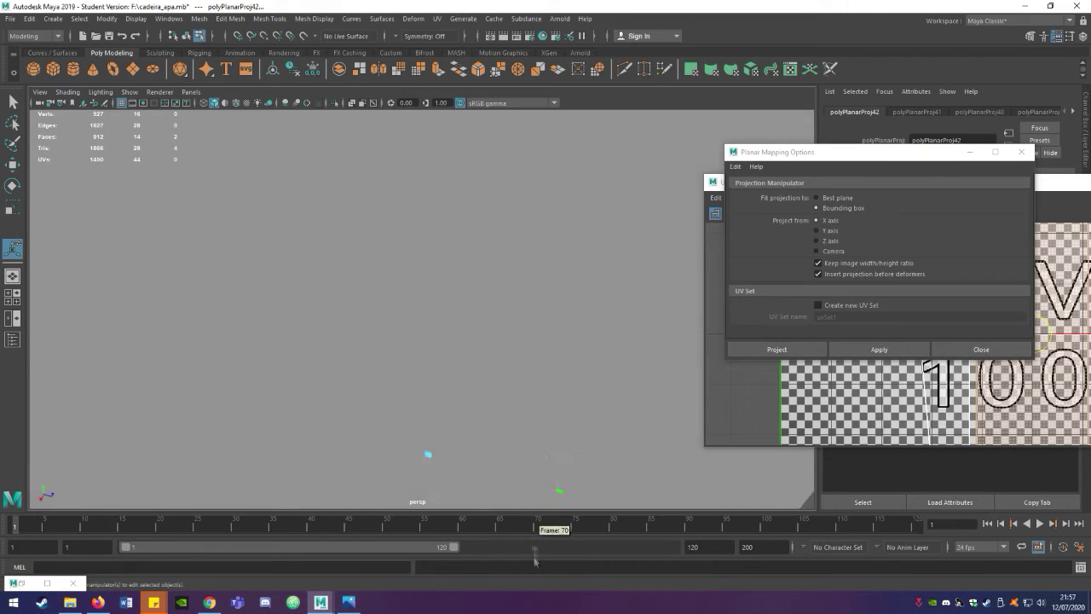
{"action": "mouse_move", "coordinate": [443, 358]}
{"action": "left_mouse_down", "text": "alt"}
{"action": "mouse_move", "coordinate": [545, 341]}
{"action": "mouse_move", "coordinate": [401, 410]}
{"action": "left_mouse_up", "text": "alt"}
{"action": "left_click", "coordinate": [816, 230]}
- Project further leg faces, including the front face, from the Z axis
{"action": "left_click", "coordinate": [410, 423]}
{"action": "key", "text": "g"}
{"action": "mouse_move", "coordinate": [511, 341]}
{"action": "left_mouse_down", "text": "alt"}
{"action": "mouse_move", "coordinate": [546, 341]}
{"action": "mouse_move", "coordinate": [410, 307]}
{"action": "left_mouse_up", "text": "alt"}
{"action": "left_click", "coordinate": [816, 240]}
{"action": "left_click", "coordinate": [879, 350]}
{"action": "left_click", "coordinate": [410, 306]}
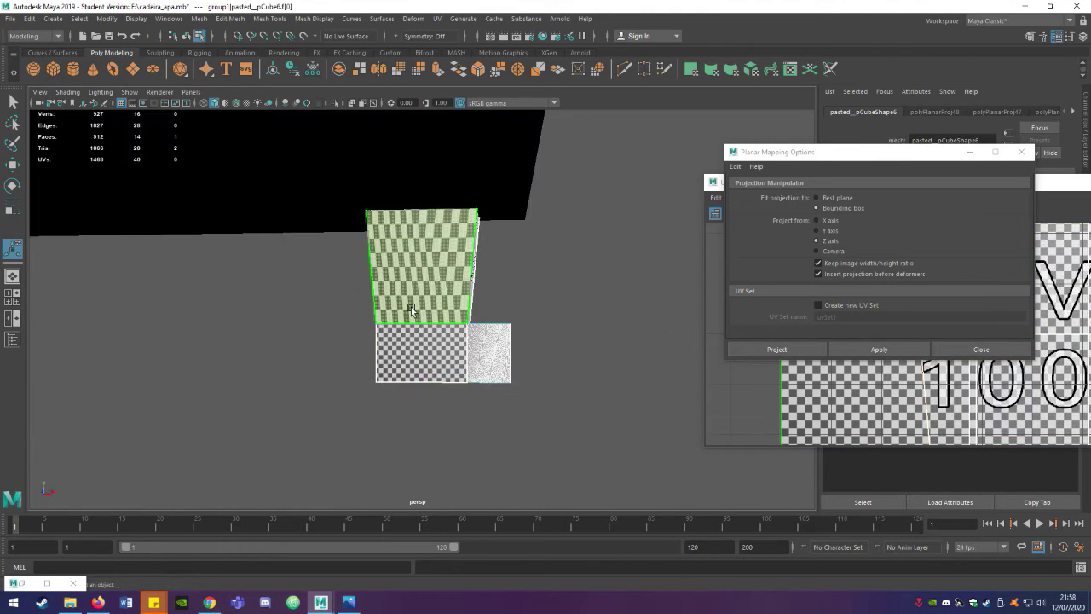
{"action": "key", "text": "g"}
- Project the leg's other side faces from the Y and X axes
{"action": "mouse_move", "coordinate": [411, 307]}
{"action": "left_mouse_down", "text": "alt"}
{"action": "mouse_move", "coordinate": [511, 307]}
{"action": "mouse_move", "coordinate": [418, 305]}
{"action": "mouse_move", "coordinate": [583, 189]}
{"action": "left_mouse_up", "text": "alt"}
{"action": "left_click", "coordinate": [817, 230]}
{"action": "left_click", "coordinate": [816, 220]}
{"action": "key", "text": "g"}
{"action": "left_click", "coordinate": [879, 349]}
{"action": "left_click", "coordinate": [879, 350]}
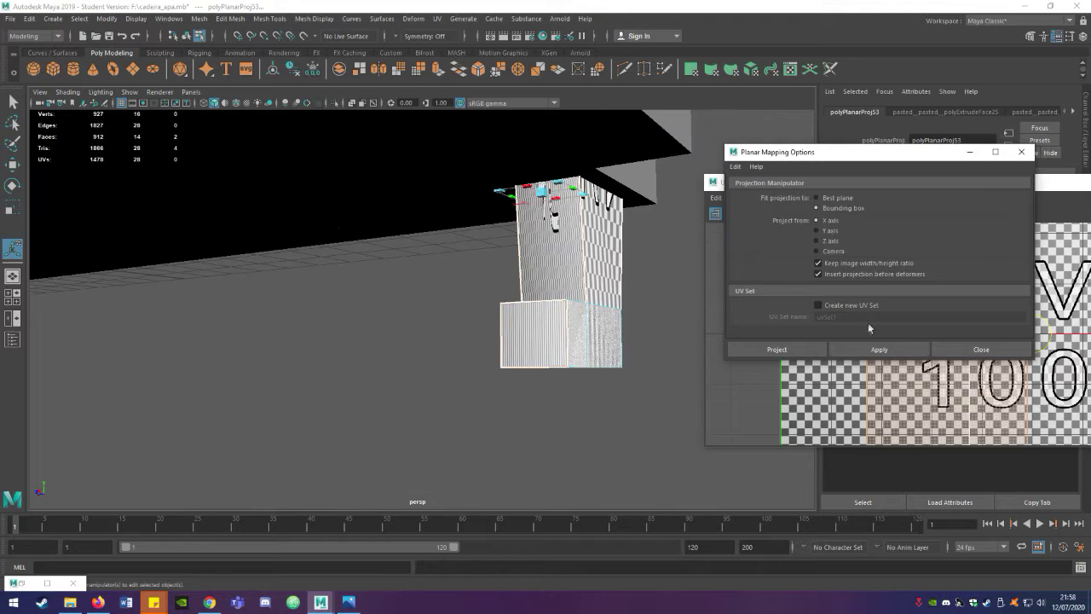
- Apply X- and Y-axis projections to the sofa's lower-side faces, then close the mapping options
{"action": "left_click_drag", "start_coordinate": [511, 307], "coordinate": [426, 256], "text": "alt"}
{"action": "left_click", "coordinate": [853, 348]}
{"action": "left_click", "coordinate": [853, 348]}
{"action": "mouse_move", "coordinate": [653, 333]}
{"action": "left_mouse_down", "text": "alt"}
{"action": "mouse_move", "coordinate": [512, 298]}
{"action": "mouse_move", "coordinate": [294, 294]}
{"action": "left_mouse_up", "text": "alt"}
{"action": "left_click", "coordinate": [817, 220]}
{"action": "left_click", "coordinate": [861, 340]}
{"action": "left_click", "coordinate": [830, 230]}
{"action": "left_click", "coordinate": [879, 349]}
{"action": "left_click", "coordinate": [861, 343]}
{"action": "left_click_drag", "start_coordinate": [511, 341], "coordinate": [304, 397], "text": "alt"}
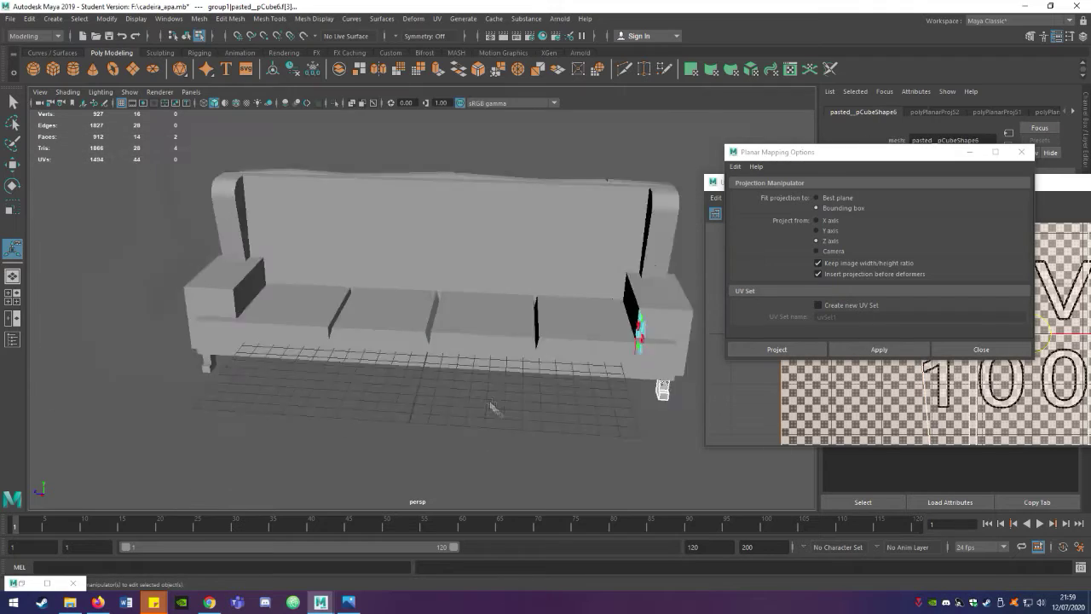
- Run UV Layout with Fix non-manifold geometry on the sofa
{"action": "scroll", "coordinate": [445, 319], "scroll_direction": "down", "scroll_amount": 8}
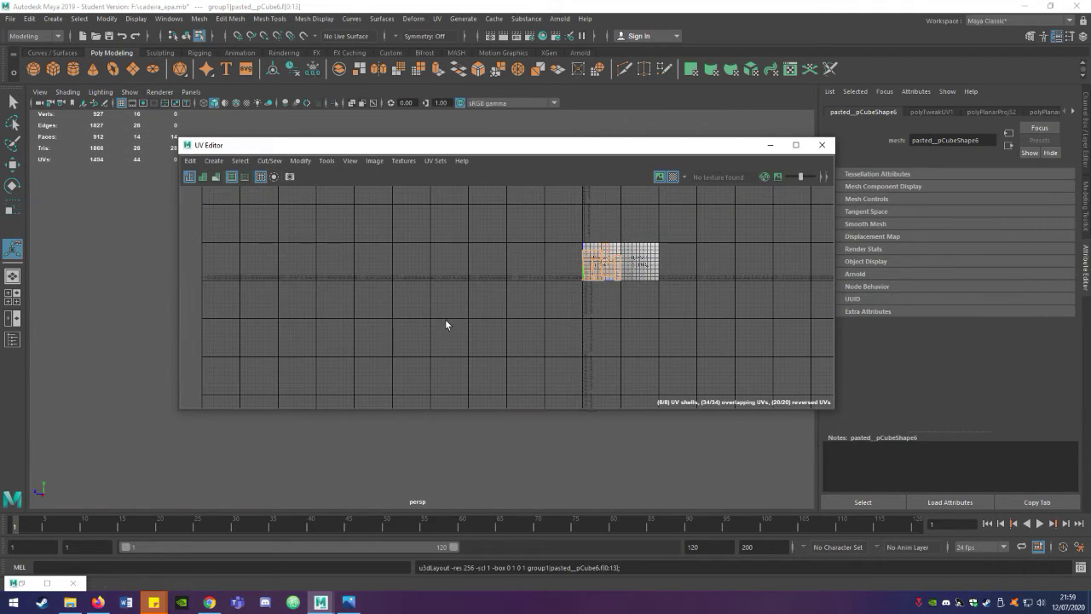
{"action": "left_click_drag", "start_coordinate": [445, 145], "coordinate": [818, 177]}
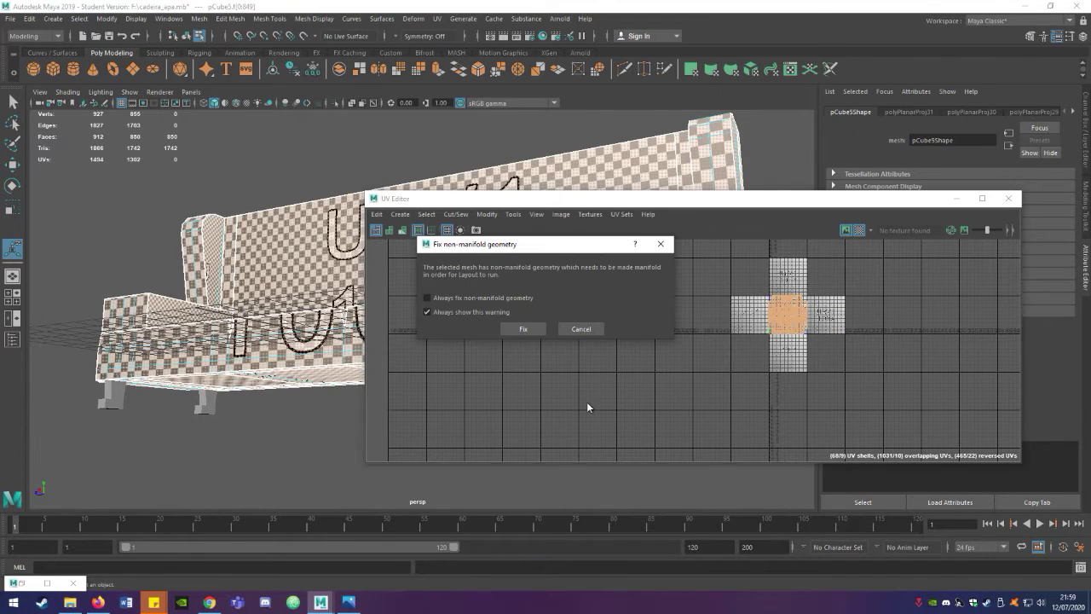
{"action": "left_click", "coordinate": [526, 331]}
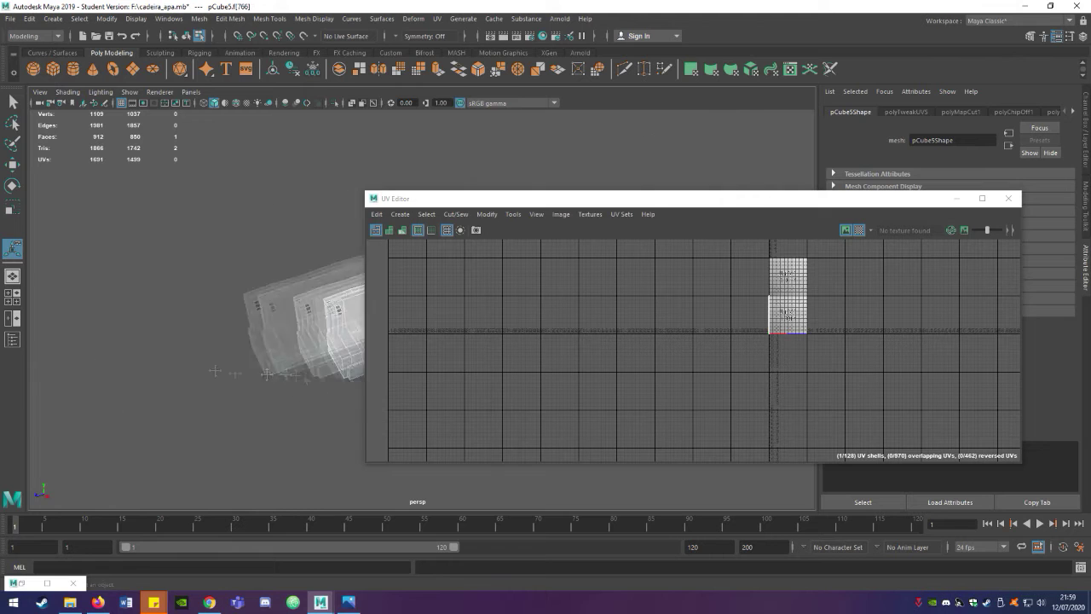
{"action": "left_click_drag", "start_coordinate": [313, 381], "coordinate": [326, 323], "text": "alt"}
- Undo back to the plain sofa object and save the scene
{"action": "left_click", "coordinate": [326, 322]}
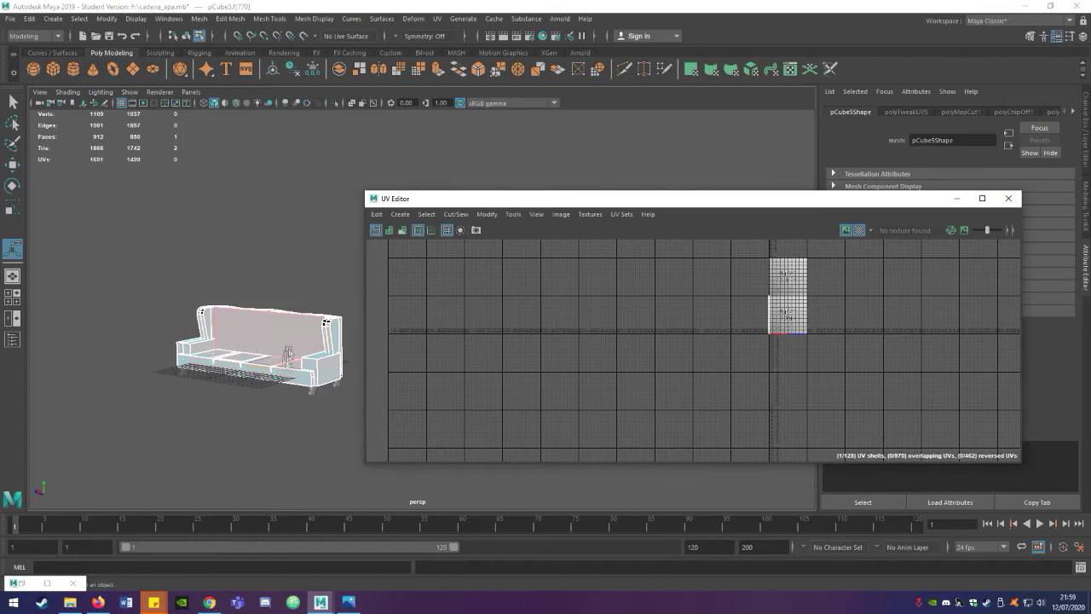
{"action": "key", "text": "ctrl+z"}
{"action": "key", "text": "ctrl+z"}
{"action": "key", "text": "ctrl+z"}
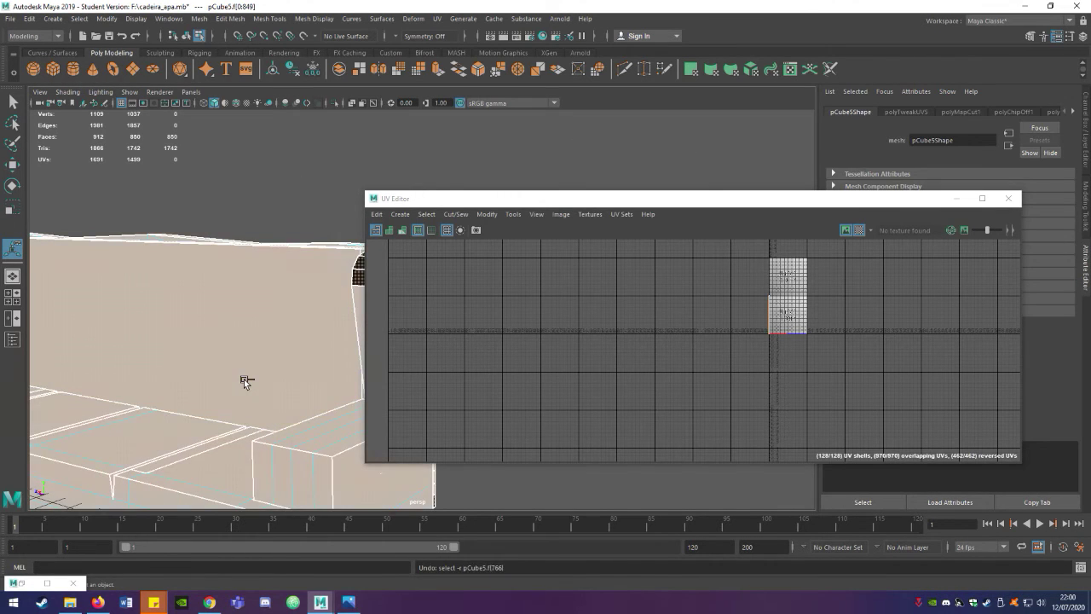
{"action": "key", "text": "ctrl+z"}
{"action": "key", "text": "ctrl+z"}
{"action": "key", "text": "ctrl+s"}
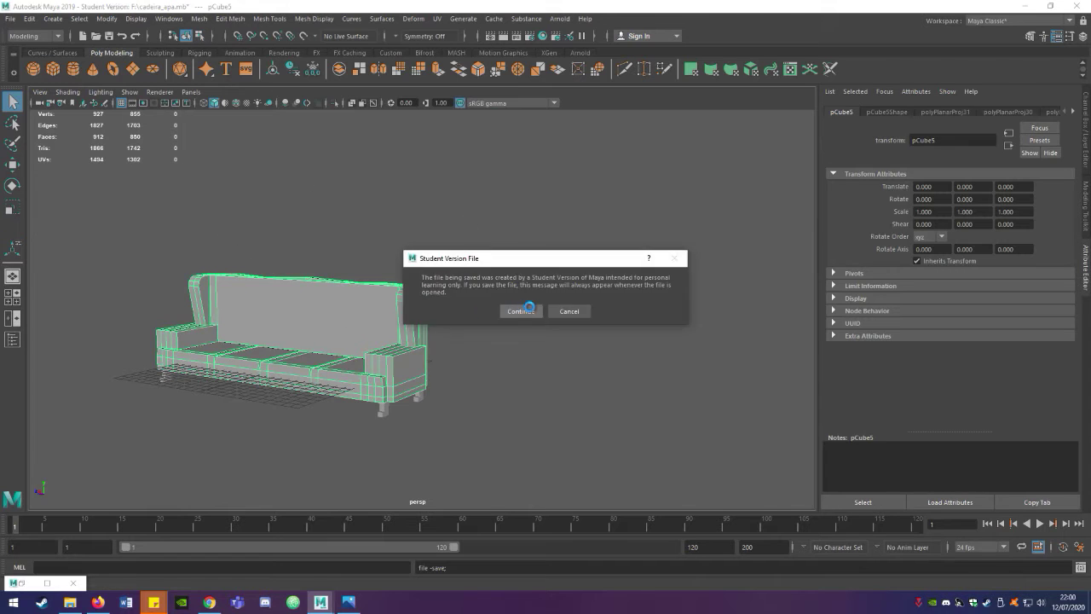
- Confirm the student-version save, then Export All the sofa as FBX file cadeira_apa
{"action": "key", "text": "Return"}
{"action": "left_click_drag", "start_coordinate": [488, 312], "coordinate": [471, 288], "text": "alt"}
{"action": "left_click", "coordinate": [10, 18]}
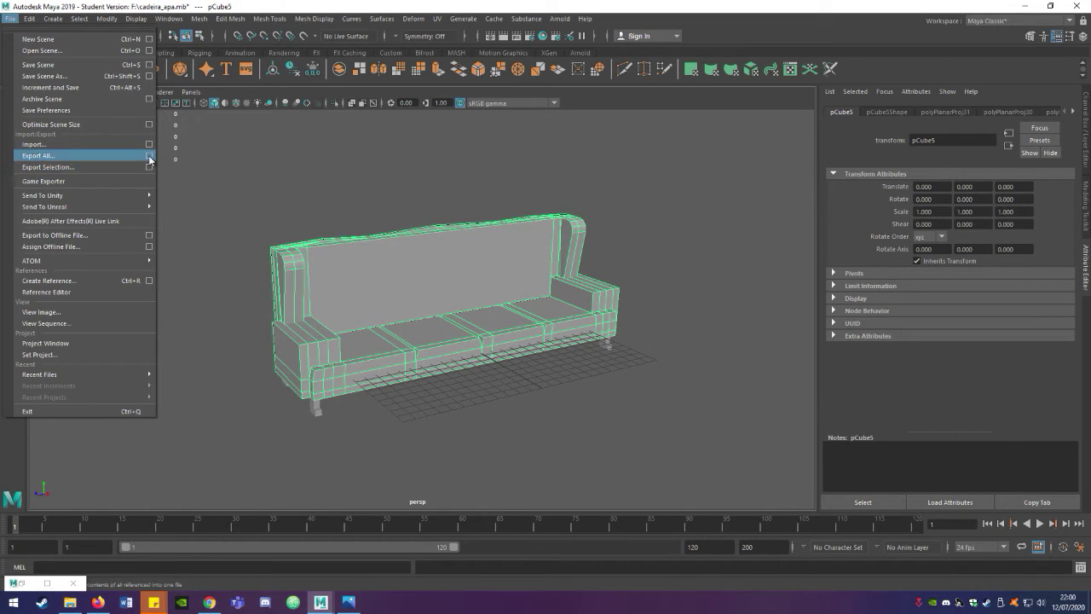
{"action": "left_click", "coordinate": [149, 156]}
{"action": "left_click", "coordinate": [808, 347]}
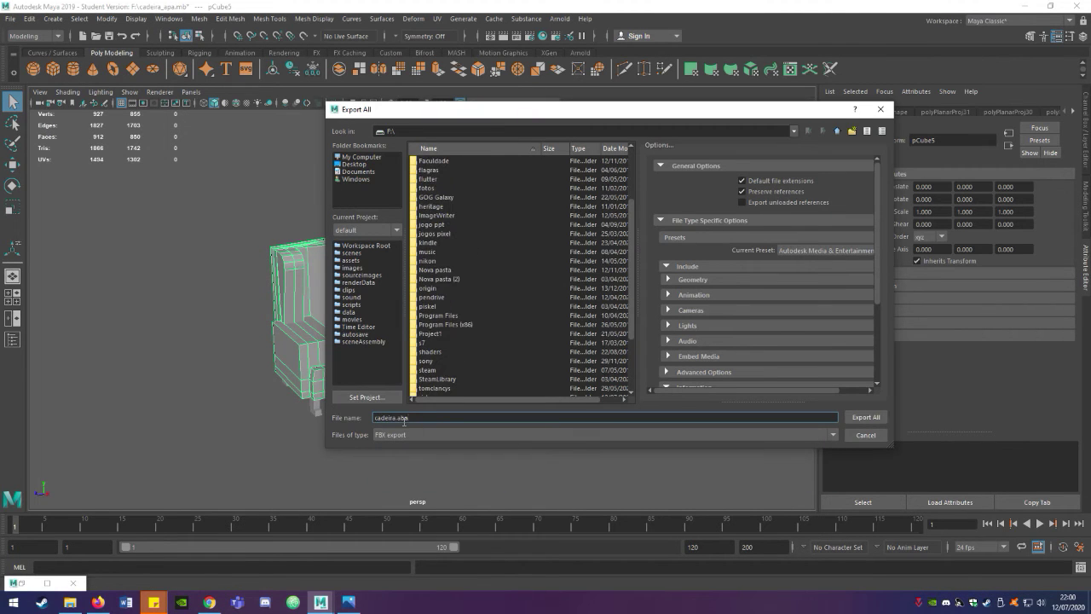
{"action": "key", "text": "Return"}
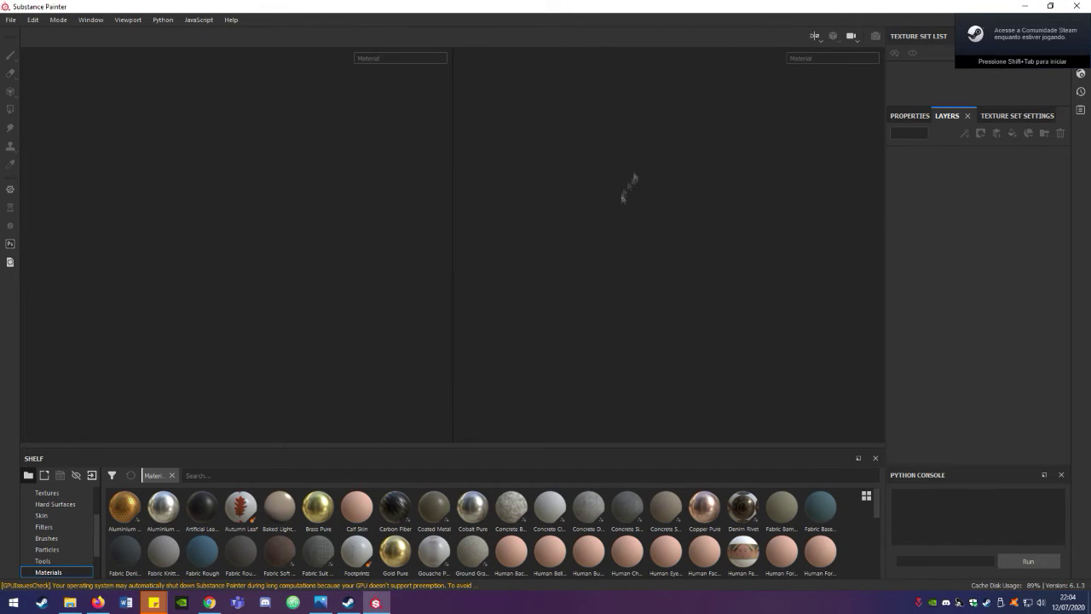
- Create a new Substance Painter project from F:/cadera.aba.fbx with the UDIM texture-set option toggled
{"action": "left_click", "coordinate": [11, 18]}
{"action": "left_click", "coordinate": [26, 32]}
{"action": "left_click", "coordinate": [662, 171]}
{"action": "double_click", "coordinate": [541, 288]}
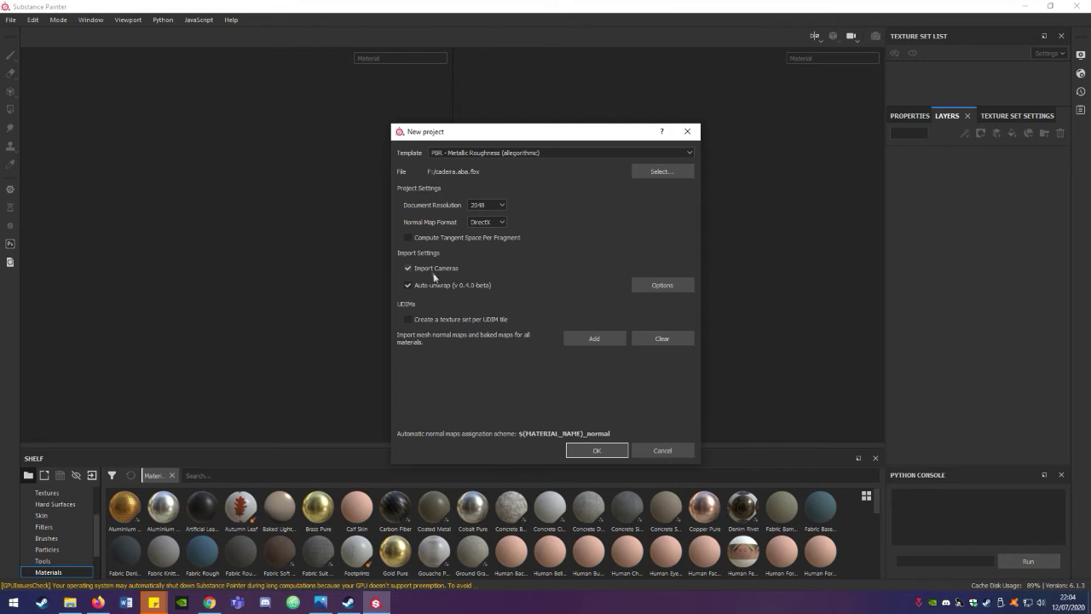
{"action": "left_click", "coordinate": [447, 320]}
{"action": "left_click", "coordinate": [597, 450]}
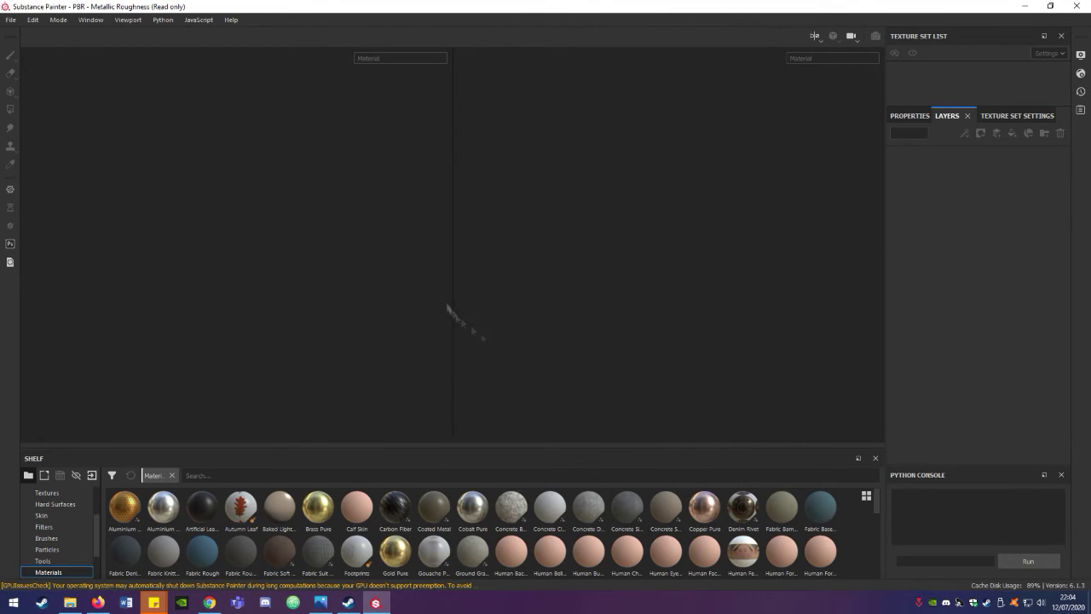
{"action": "left_click_drag", "start_coordinate": [392, 266], "coordinate": [262, 258], "text": "alt"}
{"action": "left_click_drag", "start_coordinate": [404, 278], "coordinate": [225, 294], "text": "alt"}
{"action": "scroll", "coordinate": [590, 505], "scroll_direction": "down", "scroll_amount": 2}
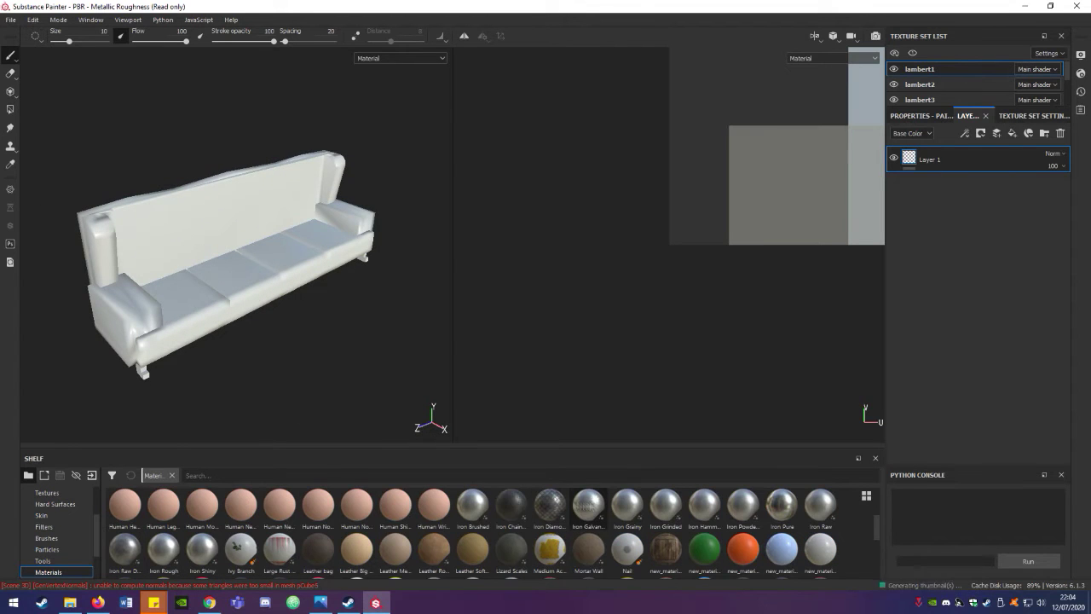
- Try Leather and Fabric materials on the sofa, ending with Fabric Soft Denim on top
{"action": "left_click_drag", "start_coordinate": [318, 554], "coordinate": [213, 256]}
{"action": "mouse_move", "coordinate": [212, 436]}
{"action": "left_mouse_down", "text": "alt"}
{"action": "mouse_move", "coordinate": [171, 251]}
{"action": "mouse_move", "coordinate": [380, 443]}
{"action": "left_mouse_up", "text": "alt"}
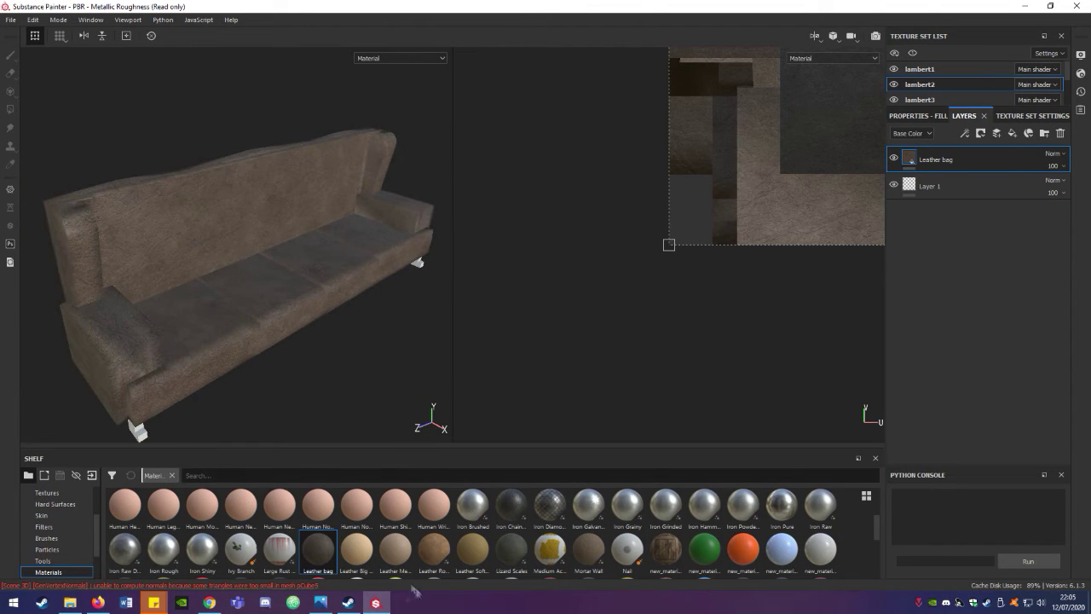
{"action": "left_click_drag", "start_coordinate": [271, 351], "coordinate": [271, 350]}
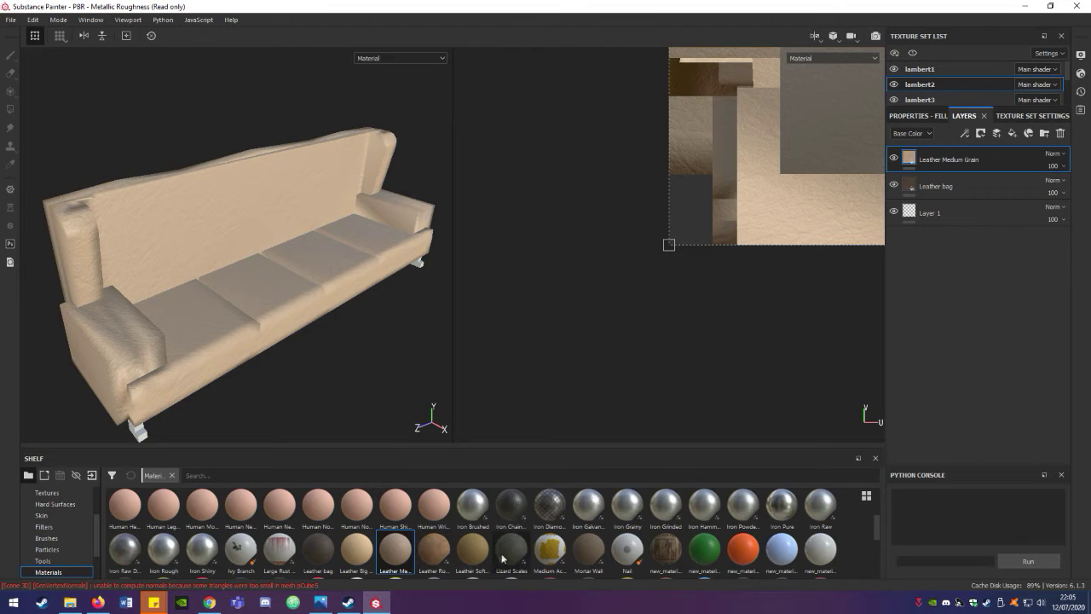
{"action": "scroll", "coordinate": [595, 542], "scroll_direction": "up", "scroll_amount": 2}
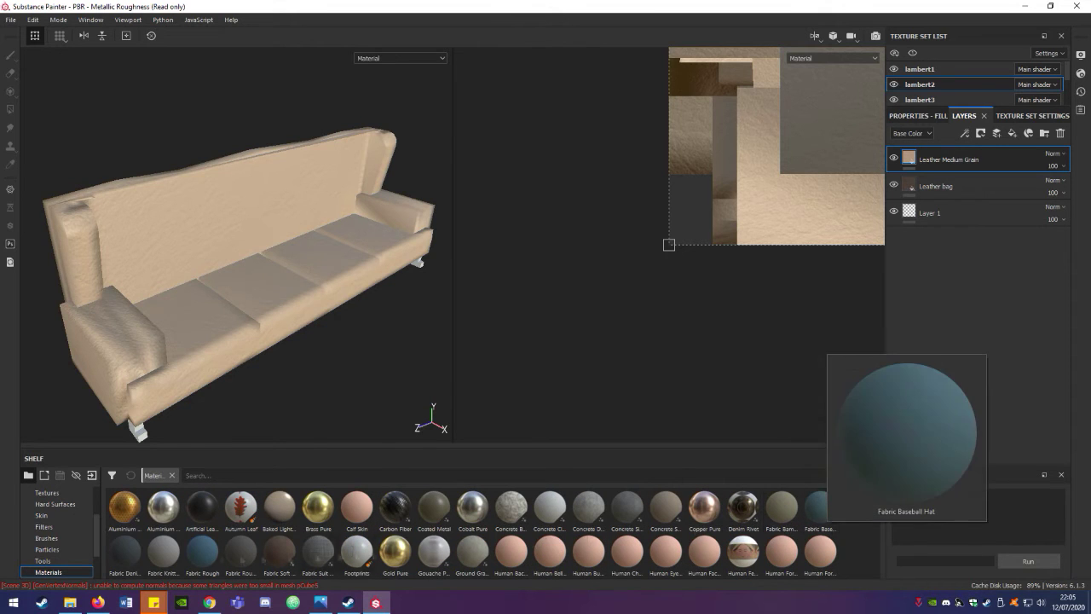
{"action": "left_click_drag", "start_coordinate": [163, 550], "coordinate": [180, 281]}
{"action": "left_click_drag", "start_coordinate": [280, 552], "coordinate": [174, 315]}
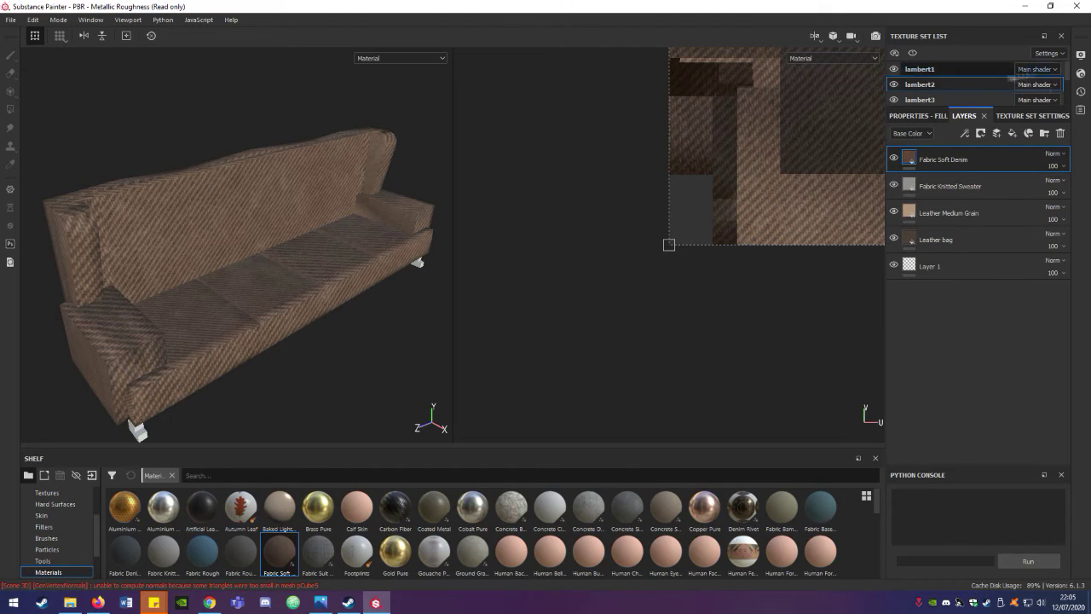
- Raise the Fabric Soft Denim fill's UV Scale to 100.99
{"action": "scroll", "coordinate": [899, 74], "scroll_direction": "down", "scroll_amount": 3}
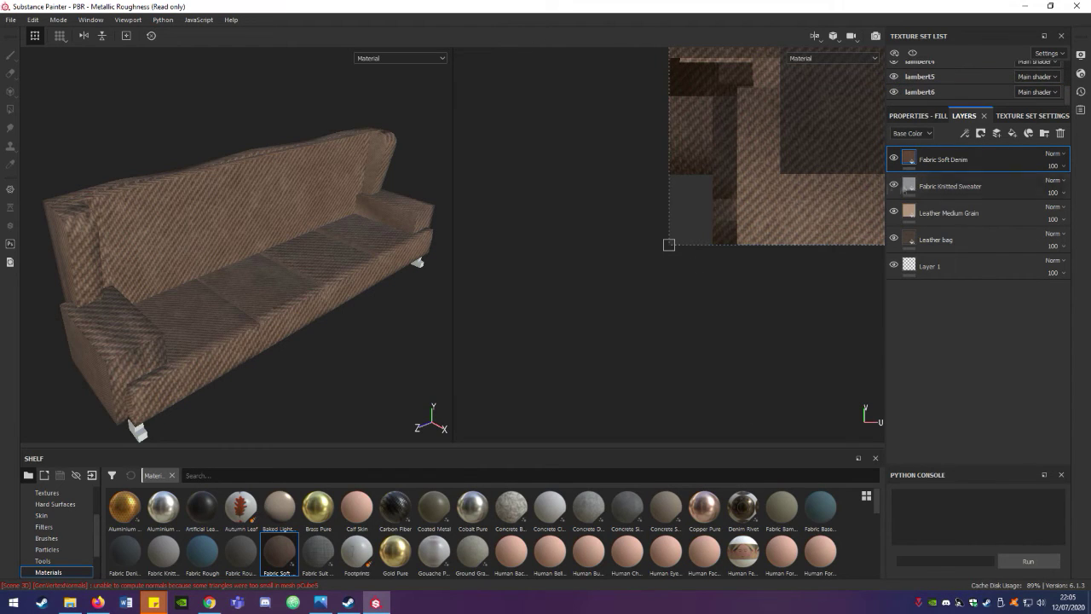
{"action": "left_click", "coordinate": [945, 159]}
{"action": "left_click_drag", "start_coordinate": [933, 237], "coordinate": [965, 237]}
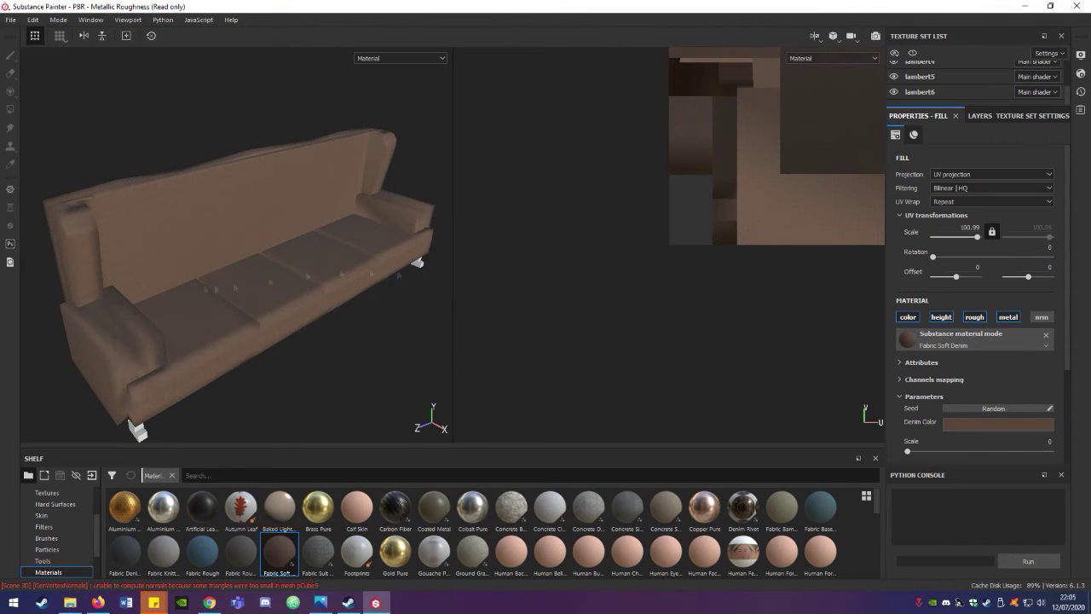
- Apply Wood American Cherry to the sofa leg and set its UV Scale to 1
{"action": "scroll", "coordinate": [199, 262], "scroll_direction": "up", "scroll_amount": 5}
{"action": "scroll", "coordinate": [198, 262], "scroll_direction": "down", "scroll_amount": 5}
{"action": "mouse_move", "coordinate": [198, 263]}
{"action": "left_mouse_down", "text": "alt"}
{"action": "mouse_move", "coordinate": [329, 323]}
{"action": "mouse_move", "coordinate": [278, 331]}
{"action": "mouse_move", "coordinate": [162, 263]}
{"action": "mouse_move", "coordinate": [216, 365]}
{"action": "mouse_move", "coordinate": [255, 323]}
{"action": "left_mouse_up", "text": "alt"}
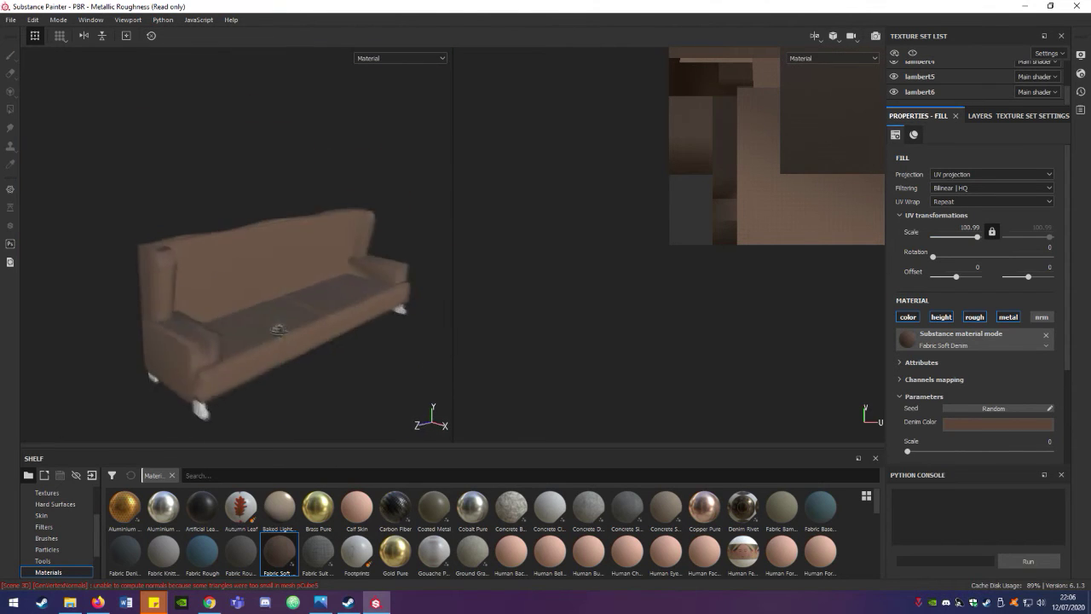
{"action": "scroll", "coordinate": [161, 262], "scroll_direction": "up", "scroll_amount": 5}
{"action": "scroll", "coordinate": [490, 528], "scroll_direction": "down", "scroll_amount": 10}
{"action": "left_click_drag", "start_coordinate": [820, 508], "coordinate": [273, 247]}
{"action": "left_click_drag", "start_coordinate": [960, 237], "coordinate": [958, 236]}
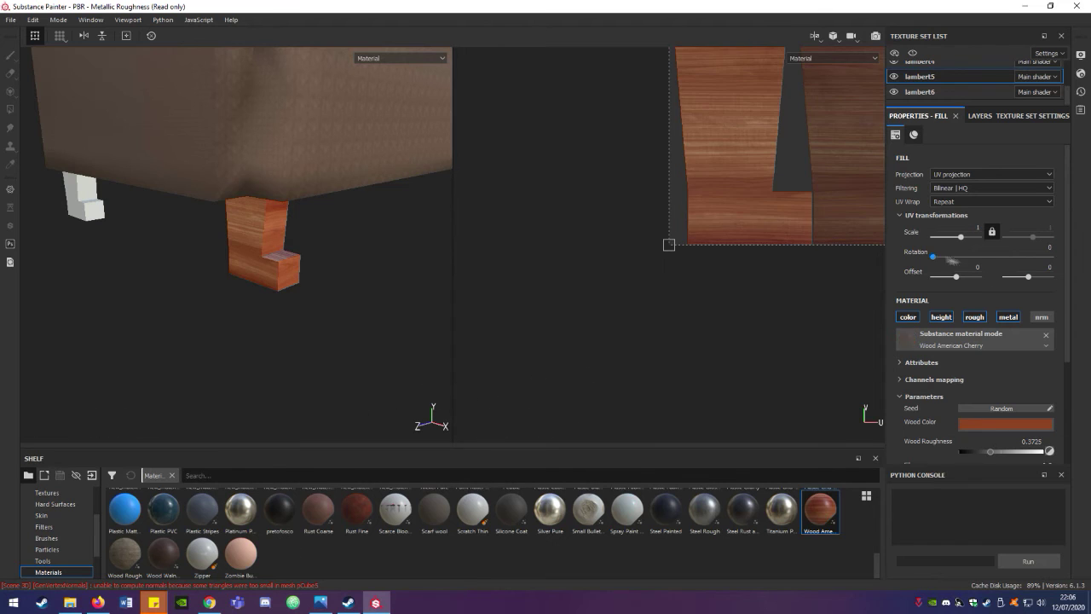
- Darken the wood's Wood Color to a near-black brown
{"action": "scroll", "coordinate": [956, 271], "scroll_direction": "down", "scroll_amount": 4}
{"action": "left_click", "coordinate": [1005, 345]}
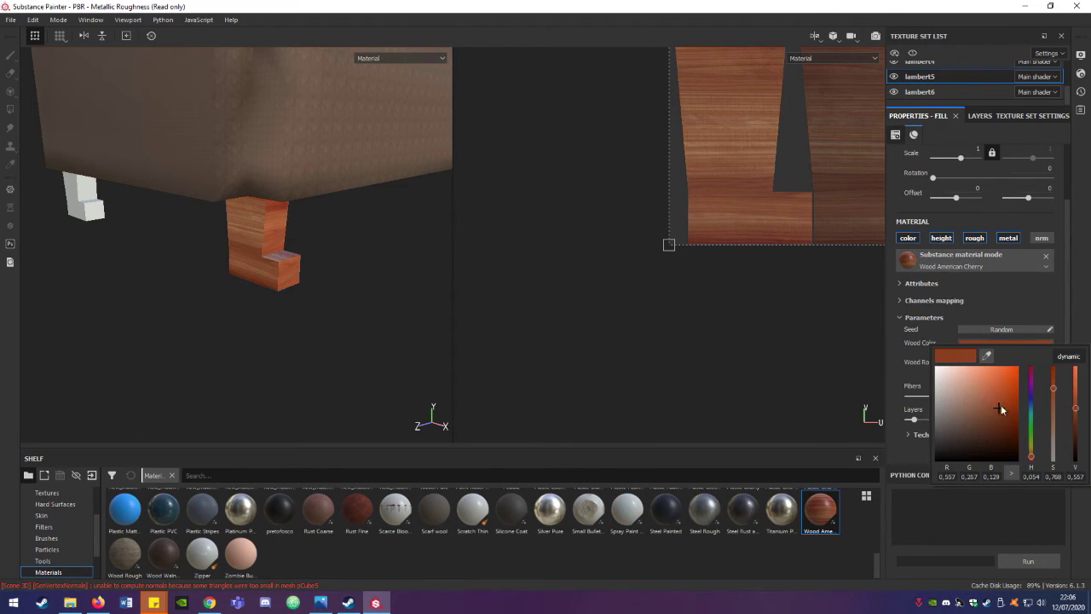
{"action": "left_click_drag", "start_coordinate": [1000, 404], "coordinate": [1004, 458]}
{"action": "left_click", "coordinate": [942, 300]}
{"action": "left_click", "coordinate": [933, 299]}
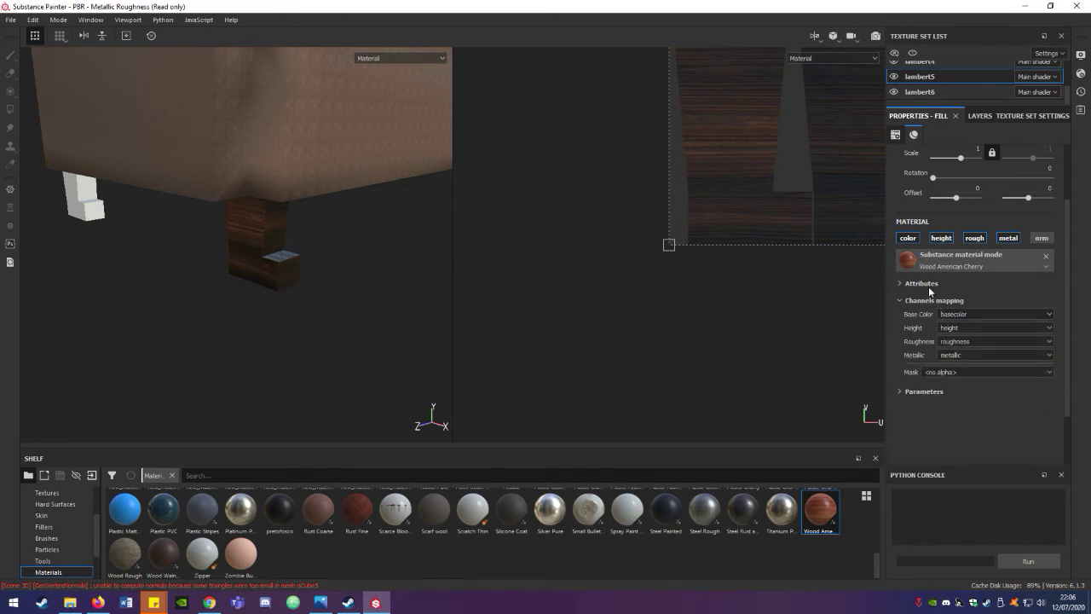
{"action": "left_click", "coordinate": [921, 282]}
{"action": "scroll", "coordinate": [979, 349], "scroll_direction": "down", "scroll_amount": 5}
{"action": "left_click", "coordinate": [971, 344]}
{"action": "left_click", "coordinate": [993, 450]}
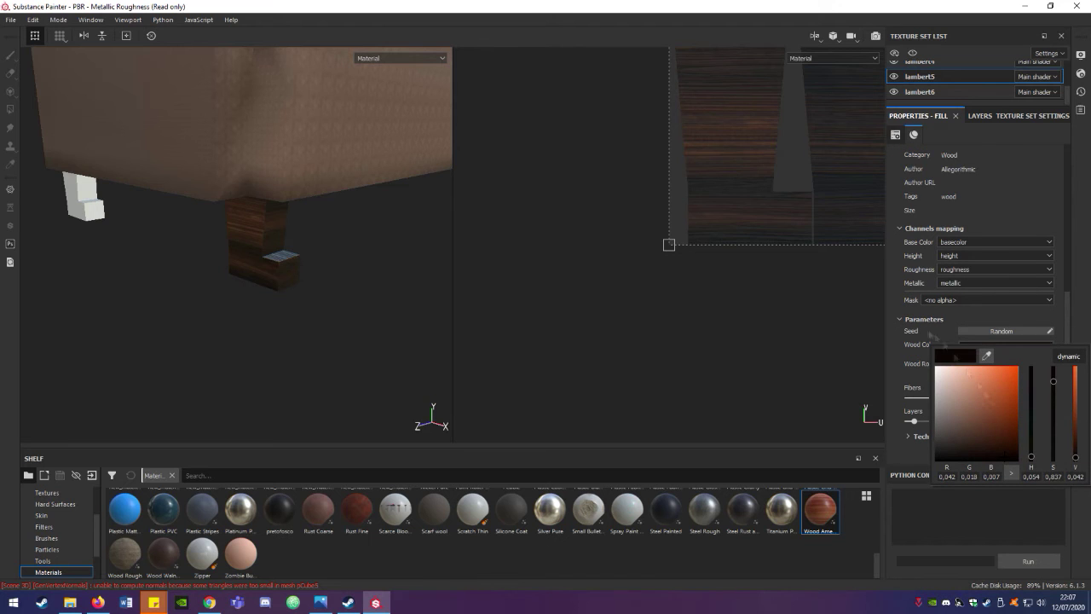
- Switch to the lambert6 texture set and zoom around the sofa to inspect it
{"action": "left_click", "coordinate": [919, 91]}
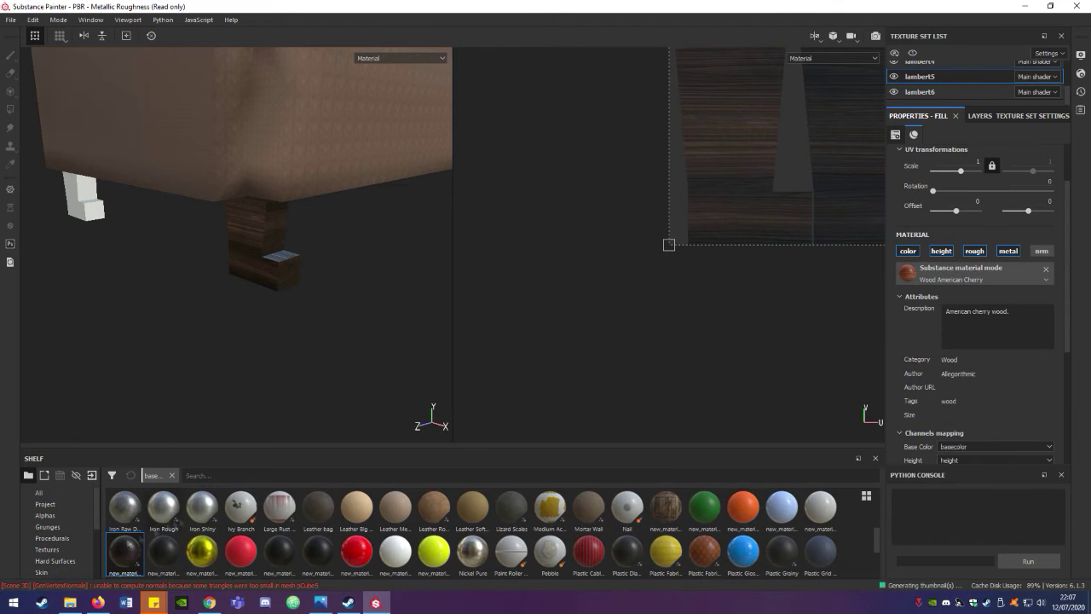
{"action": "scroll", "coordinate": [395, 212], "scroll_direction": "up", "scroll_amount": 5}
{"action": "scroll", "coordinate": [394, 212], "scroll_direction": "down", "scroll_amount": 5}
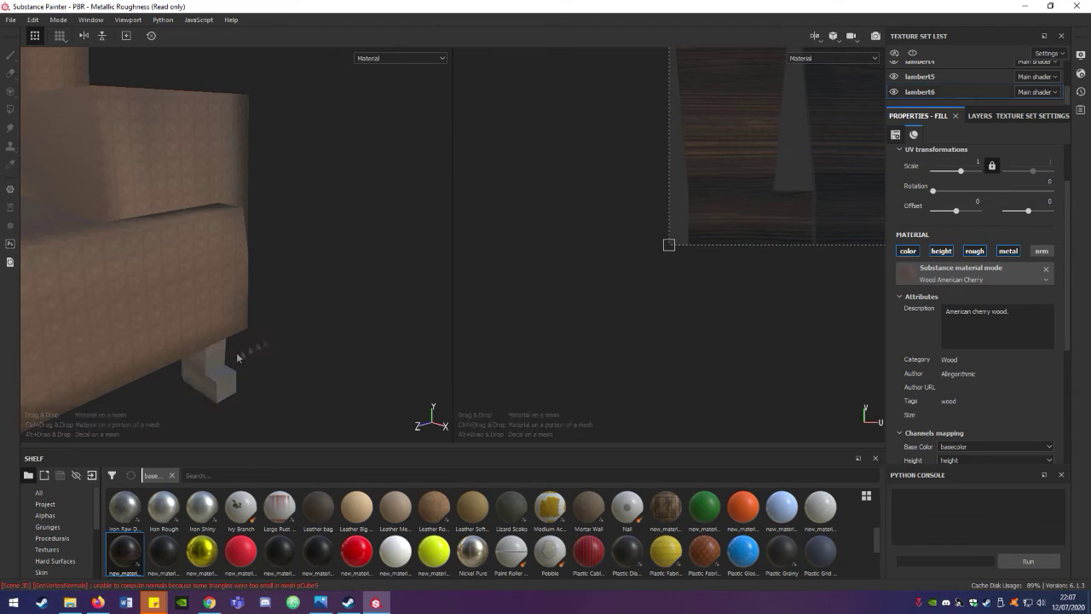
{"action": "scroll", "coordinate": [256, 340], "scroll_direction": "up", "scroll_amount": 4}
{"action": "scroll", "coordinate": [173, 364], "scroll_direction": "down", "scroll_amount": 3}
{"action": "scroll", "coordinate": [224, 307], "scroll_direction": "down", "scroll_amount": 2}
{"action": "scroll", "coordinate": [213, 311], "scroll_direction": "down", "scroll_amount": 2}
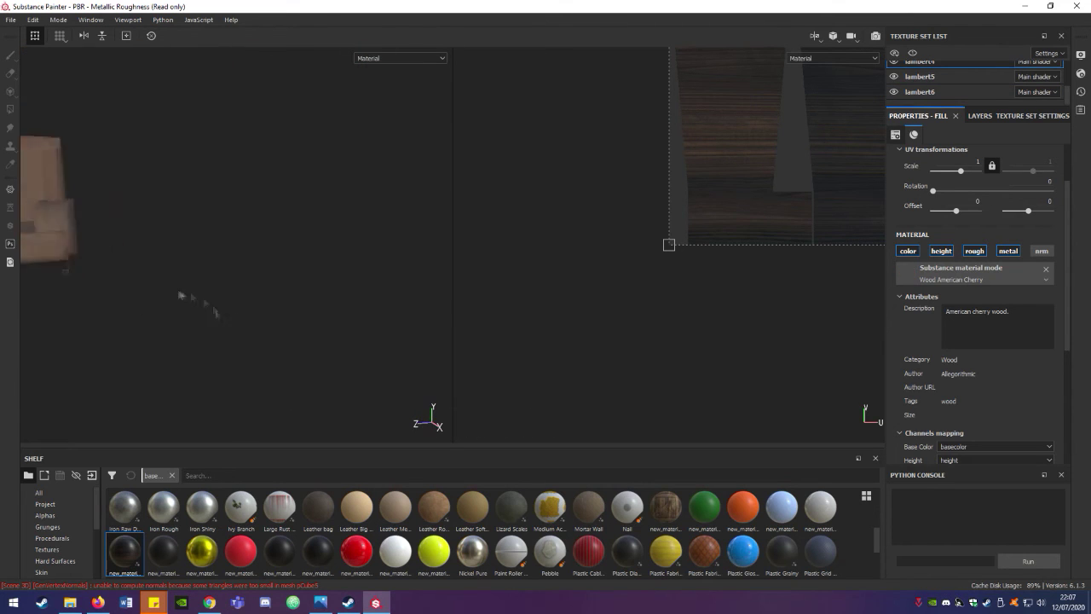
{"action": "scroll", "coordinate": [217, 358], "scroll_direction": "down", "scroll_amount": 2}
{"action": "scroll", "coordinate": [486, 528], "scroll_direction": "up", "scroll_amount": 2}
{"action": "scroll", "coordinate": [486, 528], "scroll_direction": "up", "scroll_amount": 1}
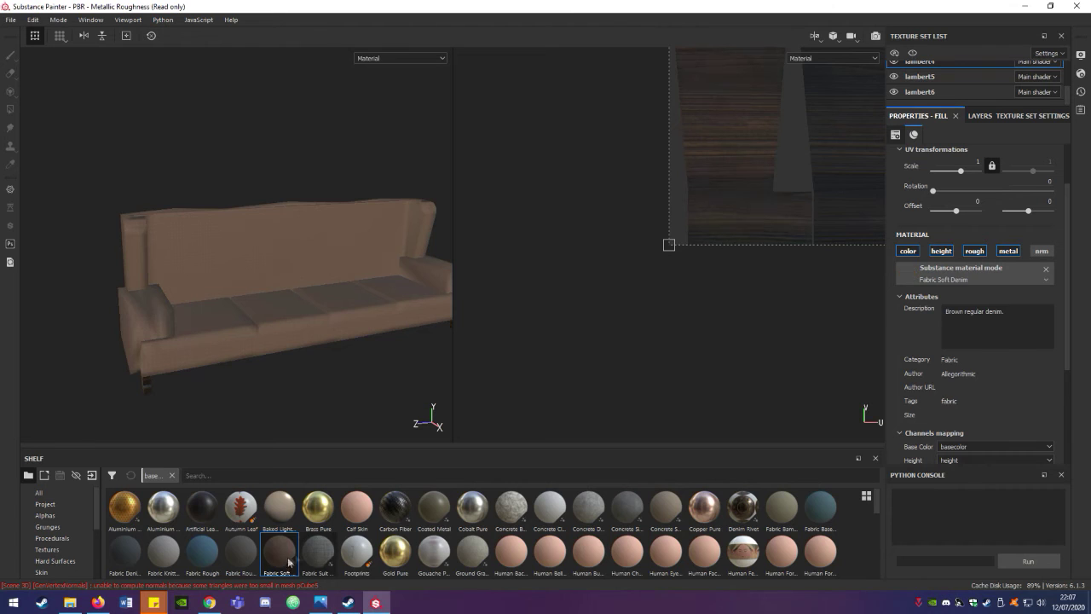
- Apply Fabric Soft Denim to the couch with a dark reddish-brown Denim Color and finer weave
{"action": "left_click_drag", "start_coordinate": [306, 553], "coordinate": [304, 341]}
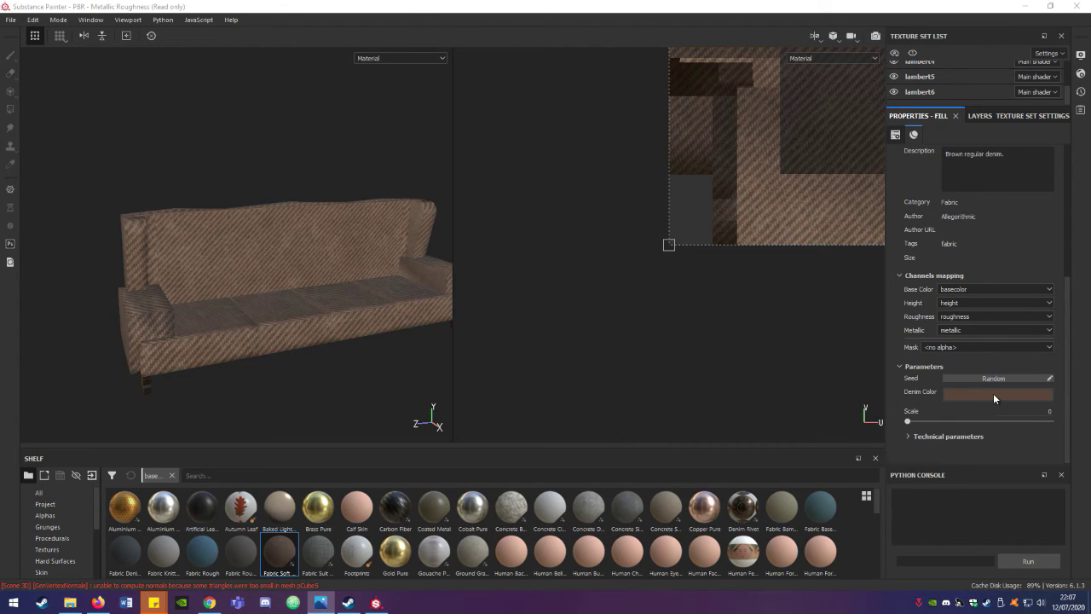
{"action": "left_click", "coordinate": [992, 393]}
{"action": "left_click_drag", "start_coordinate": [972, 477], "coordinate": [1008, 423]}
{"action": "left_click_drag", "start_coordinate": [1074, 423], "coordinate": [1076, 486]}
{"action": "left_click_drag", "start_coordinate": [907, 421], "coordinate": [1054, 421]}
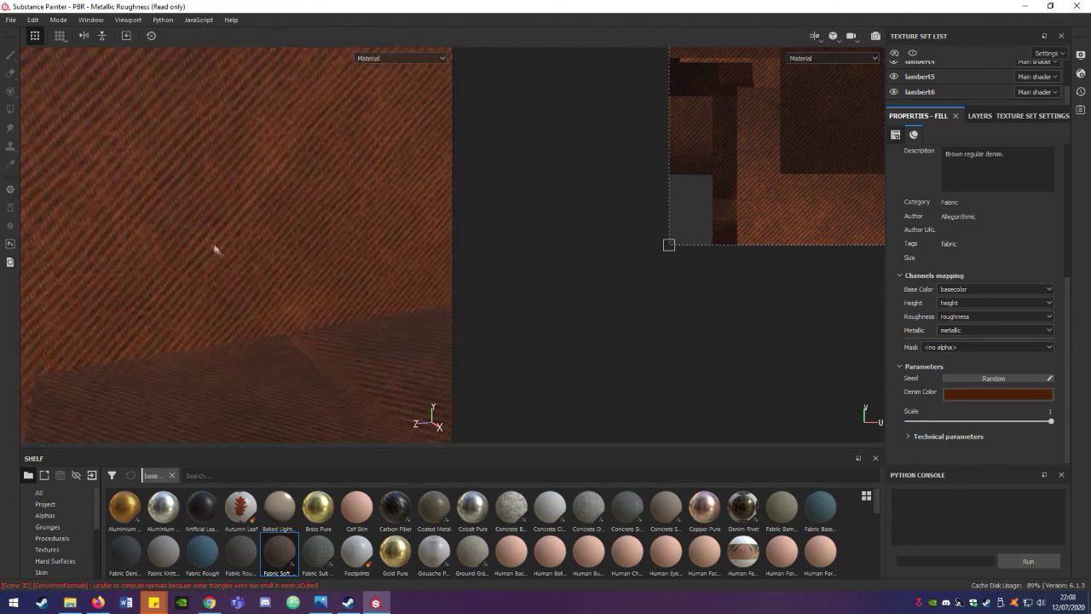
- Set the denim pattern scale to 1 and its UV Scale to 2.4
{"action": "mouse_move", "coordinate": [255, 281]}
{"action": "left_mouse_down", "text": "alt"}
{"action": "mouse_move", "coordinate": [280, 305]}
{"action": "mouse_move", "coordinate": [258, 323]}
{"action": "left_mouse_up", "text": "alt"}
{"action": "scroll", "coordinate": [979, 301], "scroll_direction": "up", "scroll_amount": 10}
{"action": "scroll", "coordinate": [1012, 421], "scroll_direction": "down", "scroll_amount": 10}
{"action": "scroll", "coordinate": [1001, 271], "scroll_direction": "up", "scroll_amount": 10}
{"action": "mouse_move", "coordinate": [954, 236]}
{"action": "left_mouse_down"}
{"action": "mouse_move", "coordinate": [975, 237]}
{"action": "mouse_move", "coordinate": [960, 239]}
{"action": "left_mouse_up"}
{"action": "scroll", "coordinate": [304, 359], "scroll_direction": "up", "scroll_amount": 5}
{"action": "scroll", "coordinate": [305, 358], "scroll_direction": "down", "scroll_amount": 5}
{"action": "scroll", "coordinate": [257, 343], "scroll_direction": "up", "scroll_amount": 3}
{"action": "scroll", "coordinate": [293, 358], "scroll_direction": "up", "scroll_amount": 2}
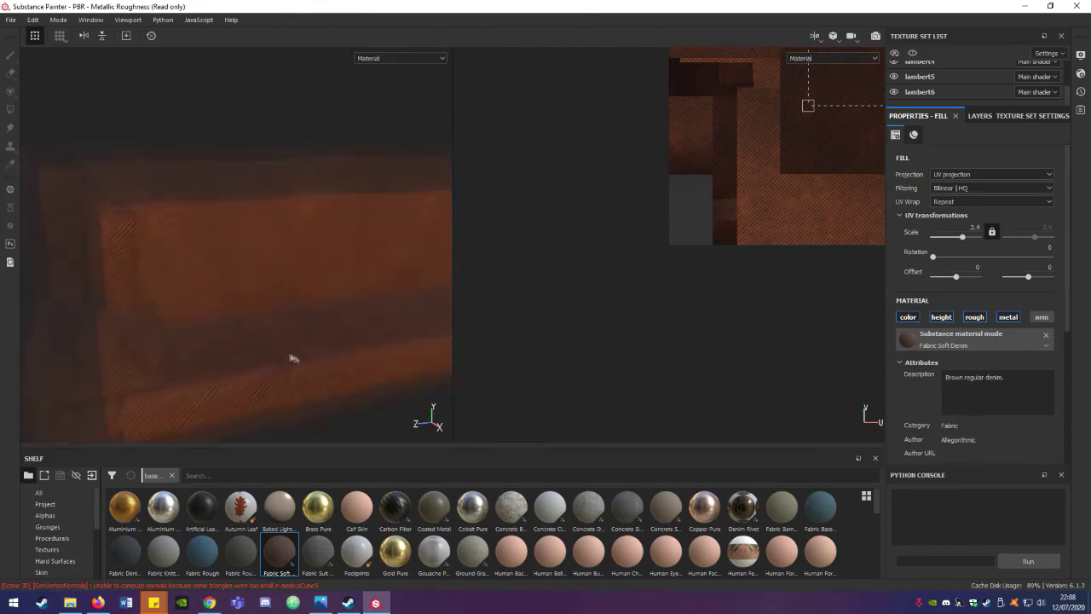
{"action": "scroll", "coordinate": [288, 351], "scroll_direction": "down", "scroll_amount": 5}
{"action": "mouse_move", "coordinate": [288, 350]}
{"action": "left_mouse_down", "text": "alt"}
{"action": "mouse_move", "coordinate": [193, 305]}
{"action": "mouse_move", "coordinate": [214, 312]}
{"action": "mouse_move", "coordinate": [251, 296]}
{"action": "left_mouse_up", "text": "alt"}
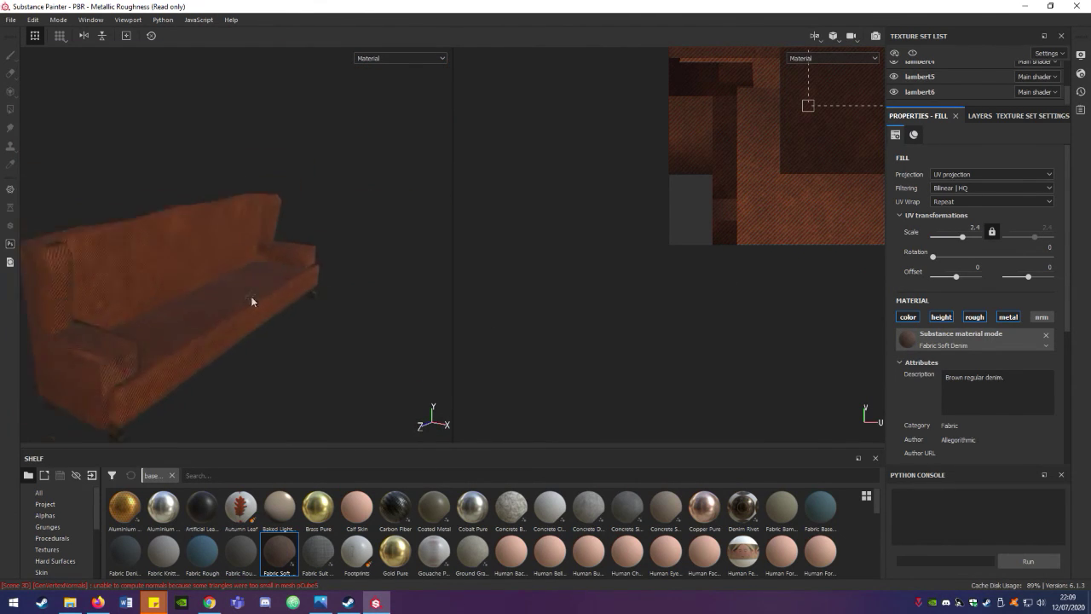